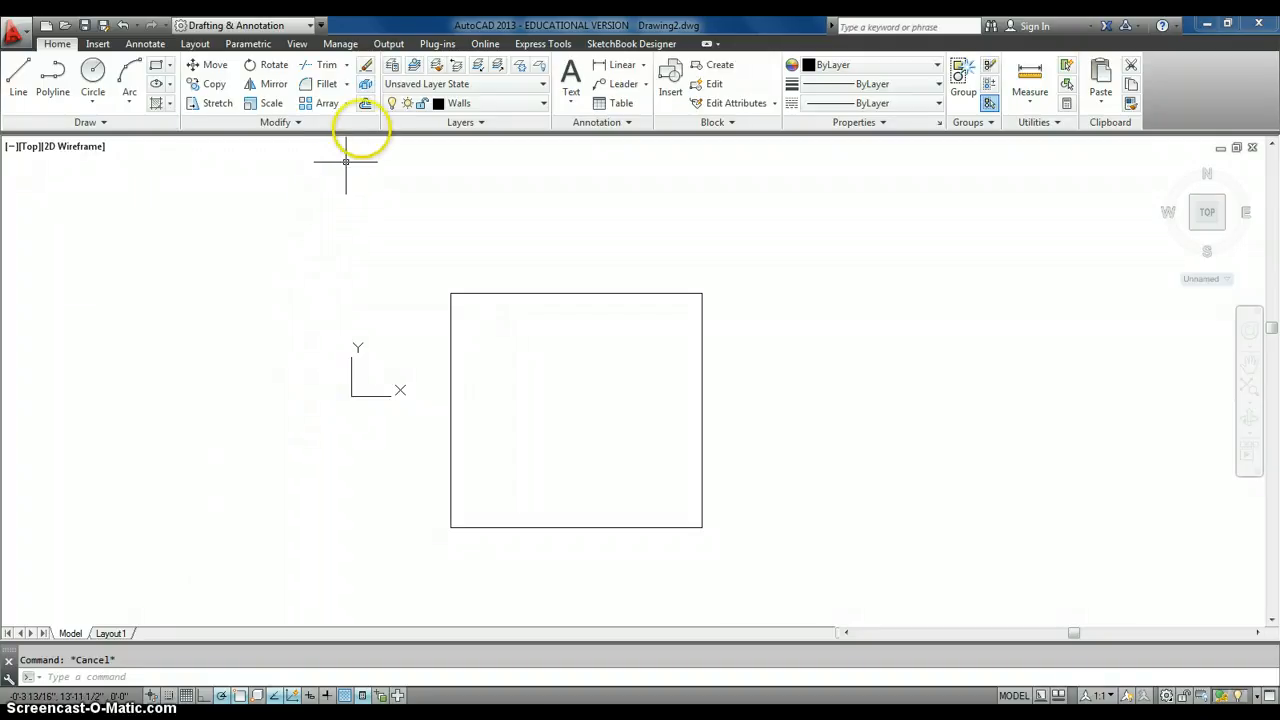
Step: Offset the rectangle's left and upper wall lines 6.5" outward
{"action": "type", "text": "o"}
{"action": "key", "text": "Return"}
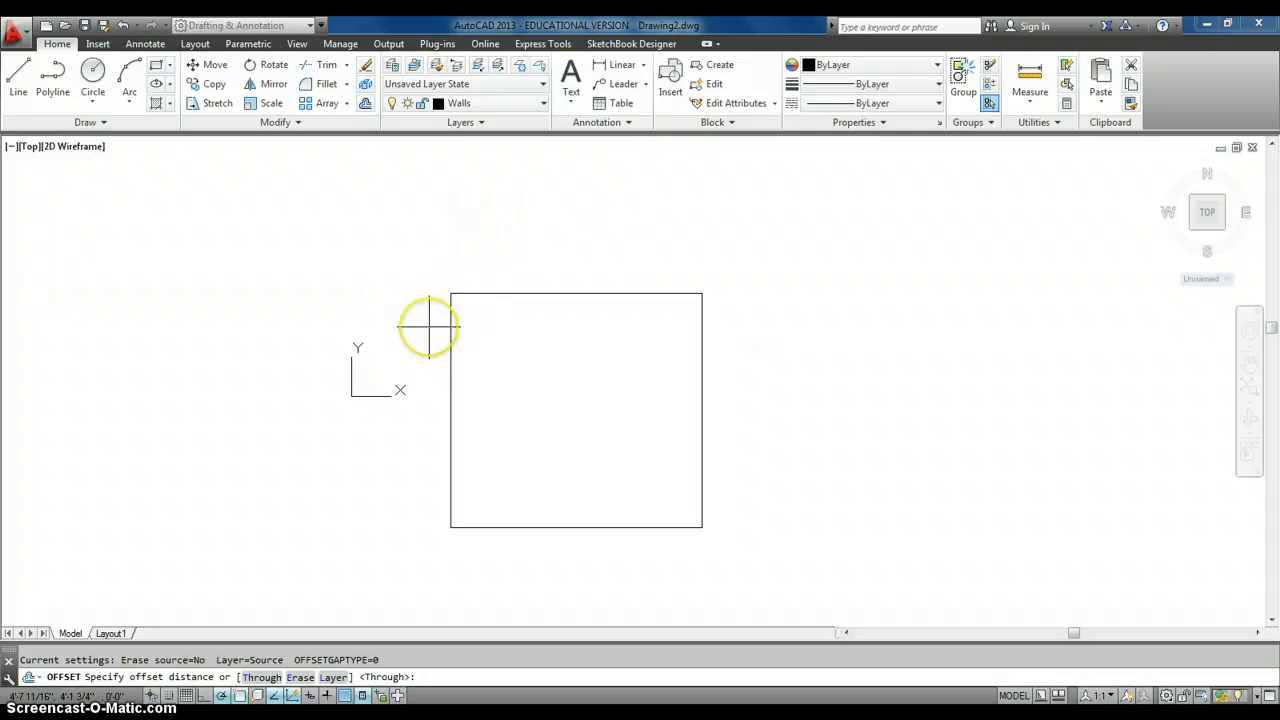
{"action": "type", "text": "6.5\""}
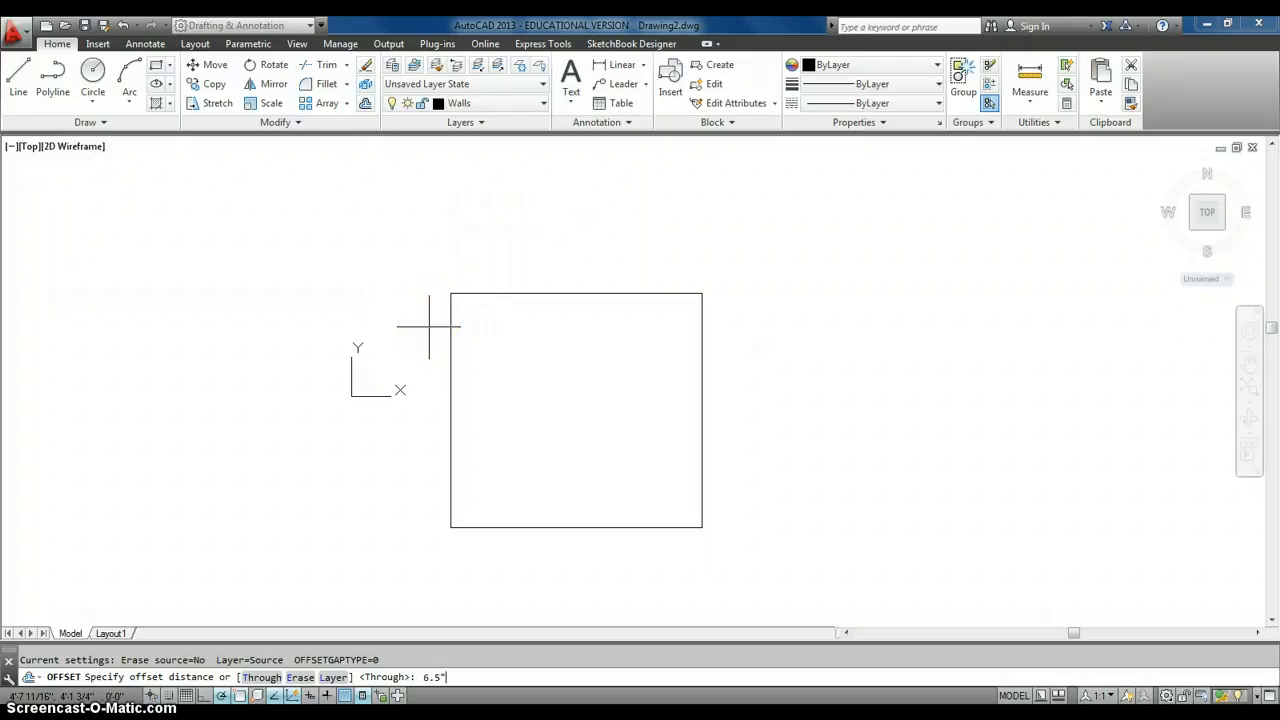
{"action": "key", "text": "Return"}
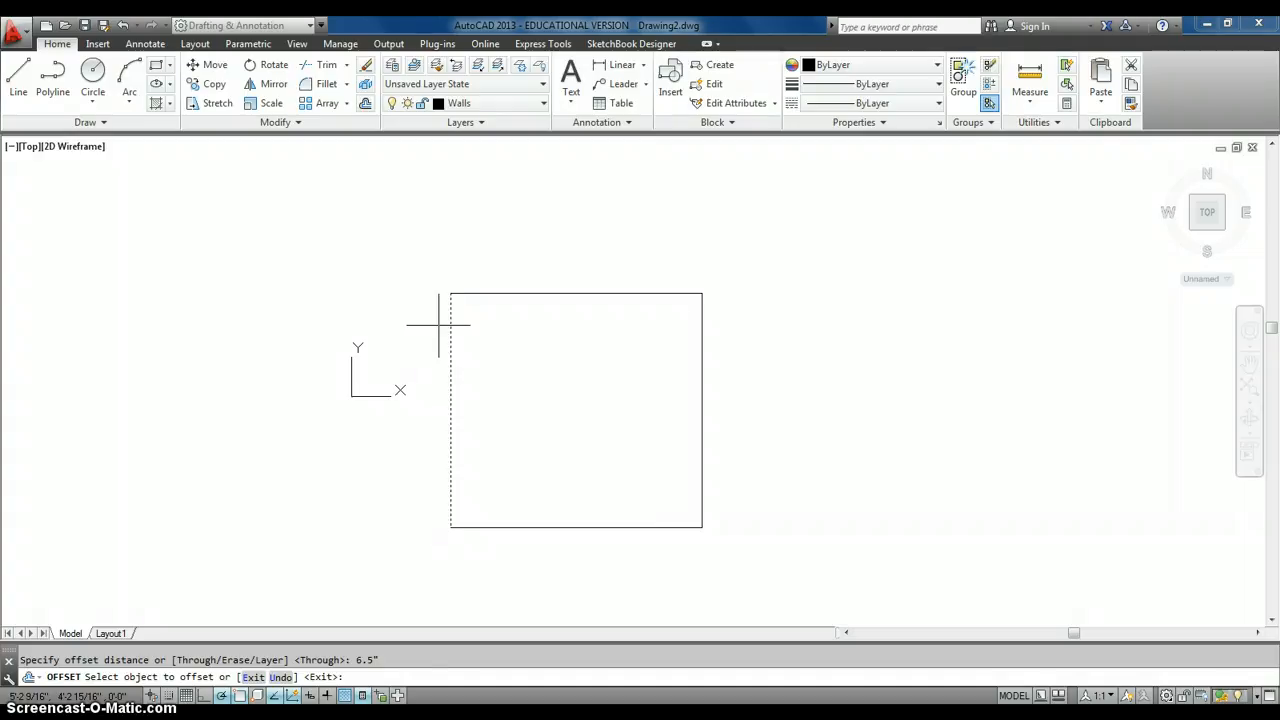
{"action": "left_click", "coordinate": [438, 324]}
{"action": "left_click", "coordinate": [430, 323]}
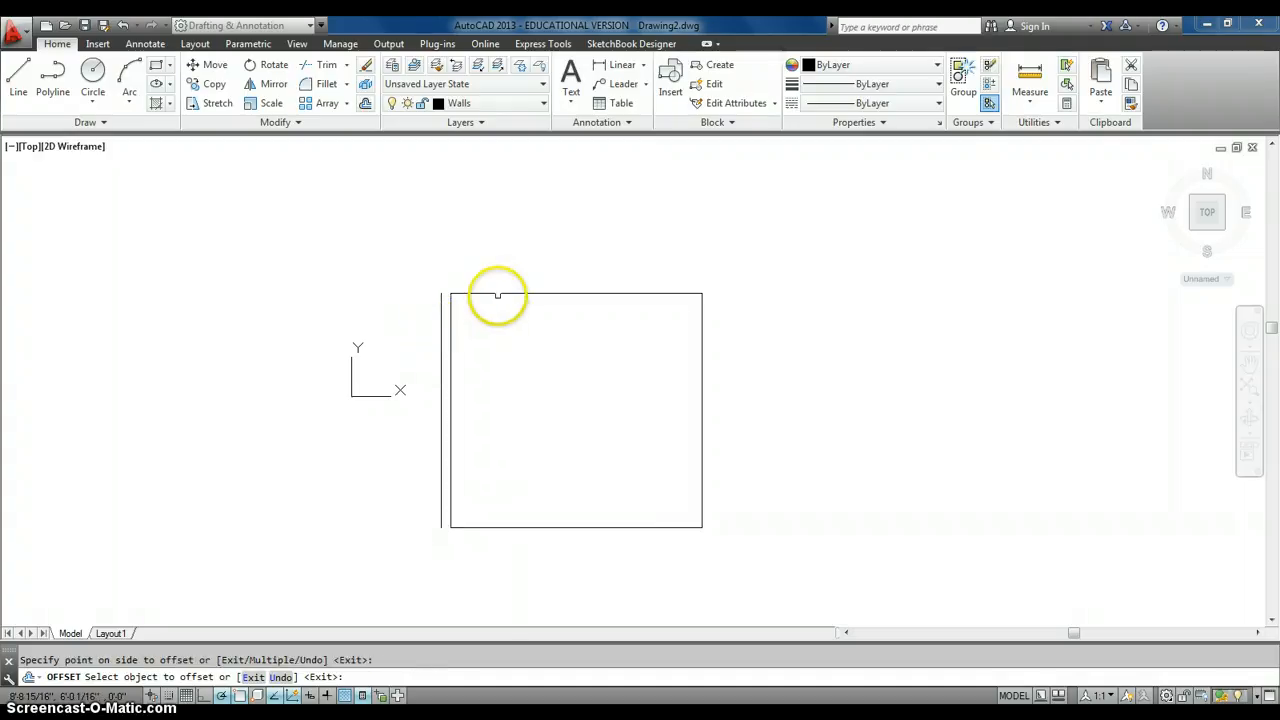
{"action": "left_click", "coordinate": [497, 294]}
{"action": "left_click", "coordinate": [505, 275]}
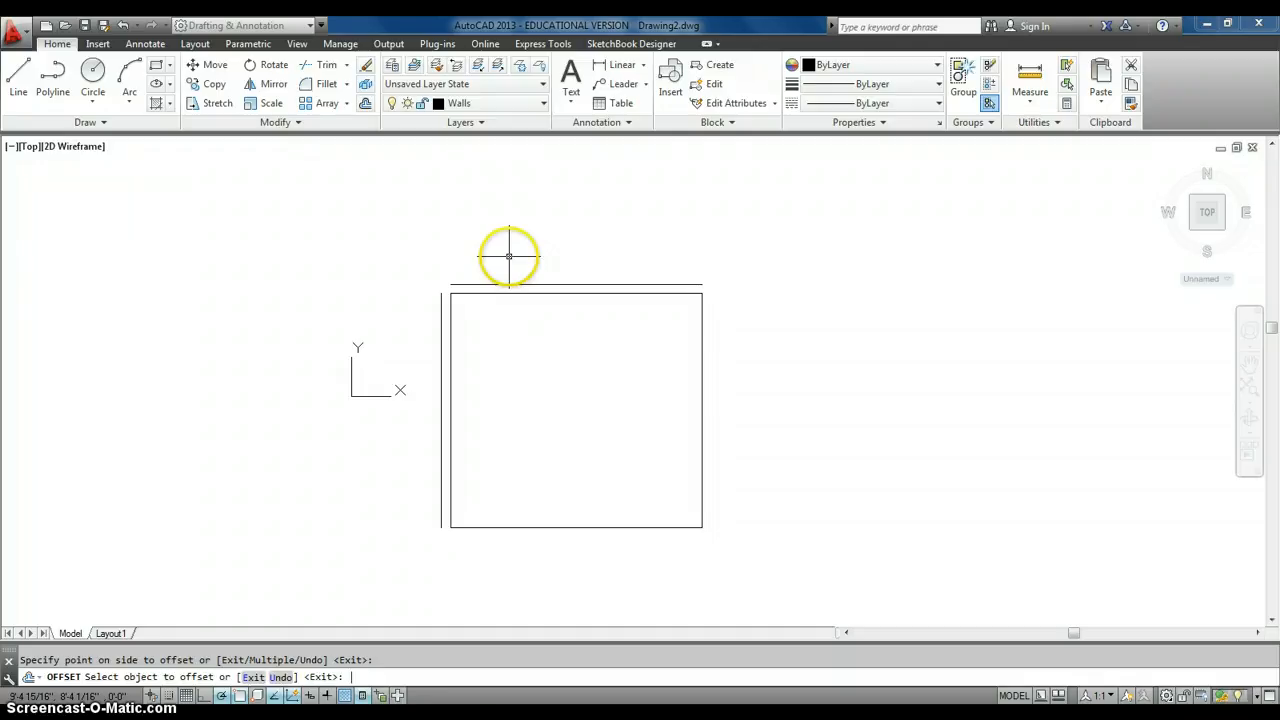
{"action": "key", "text": "Escape"}
Step: Offset the rectangle's right and lower wall lines 4.5" outward
{"action": "left_click", "coordinate": [366, 103]}
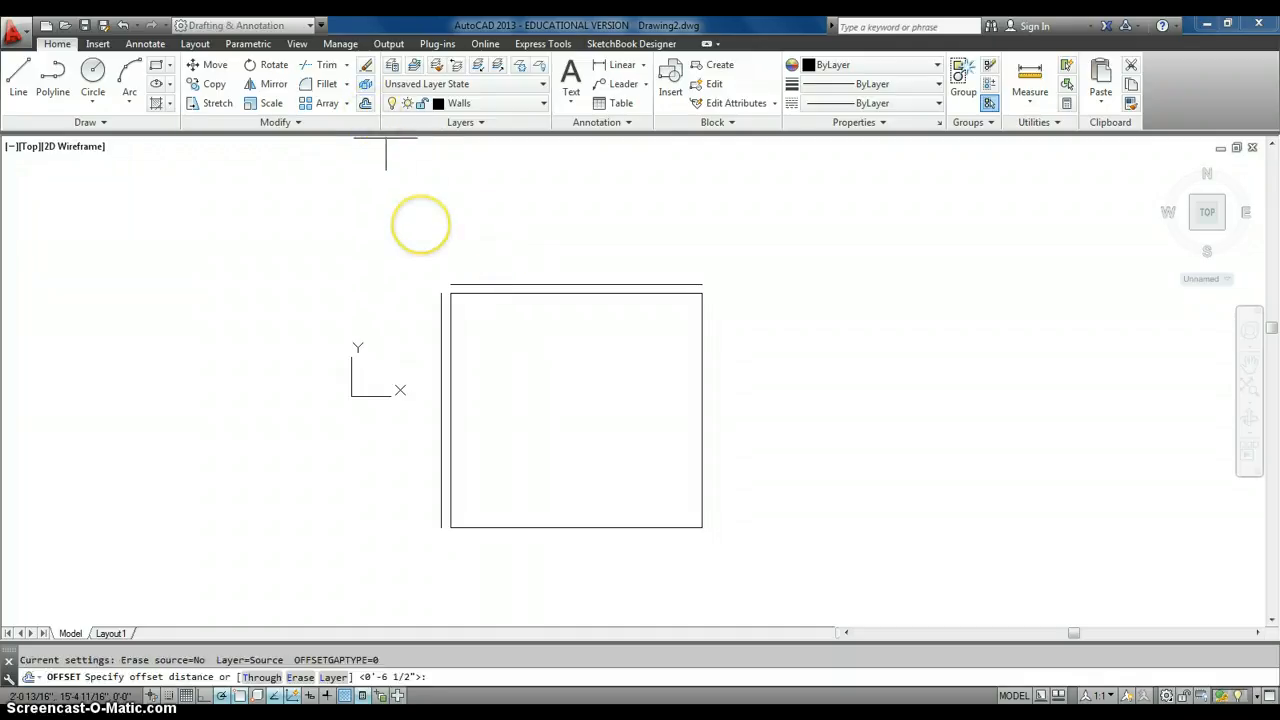
{"action": "type", "text": "4.5"}
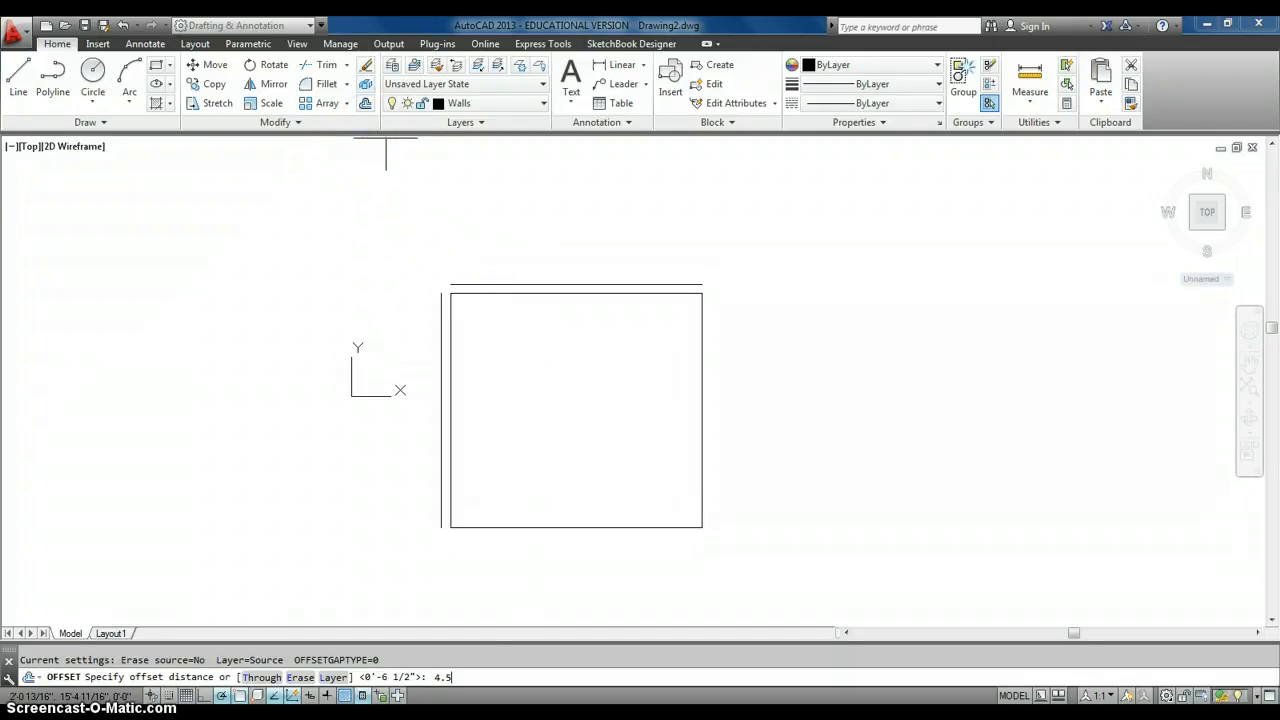
{"action": "key", "text": "Return"}
{"action": "left_click", "coordinate": [621, 428]}
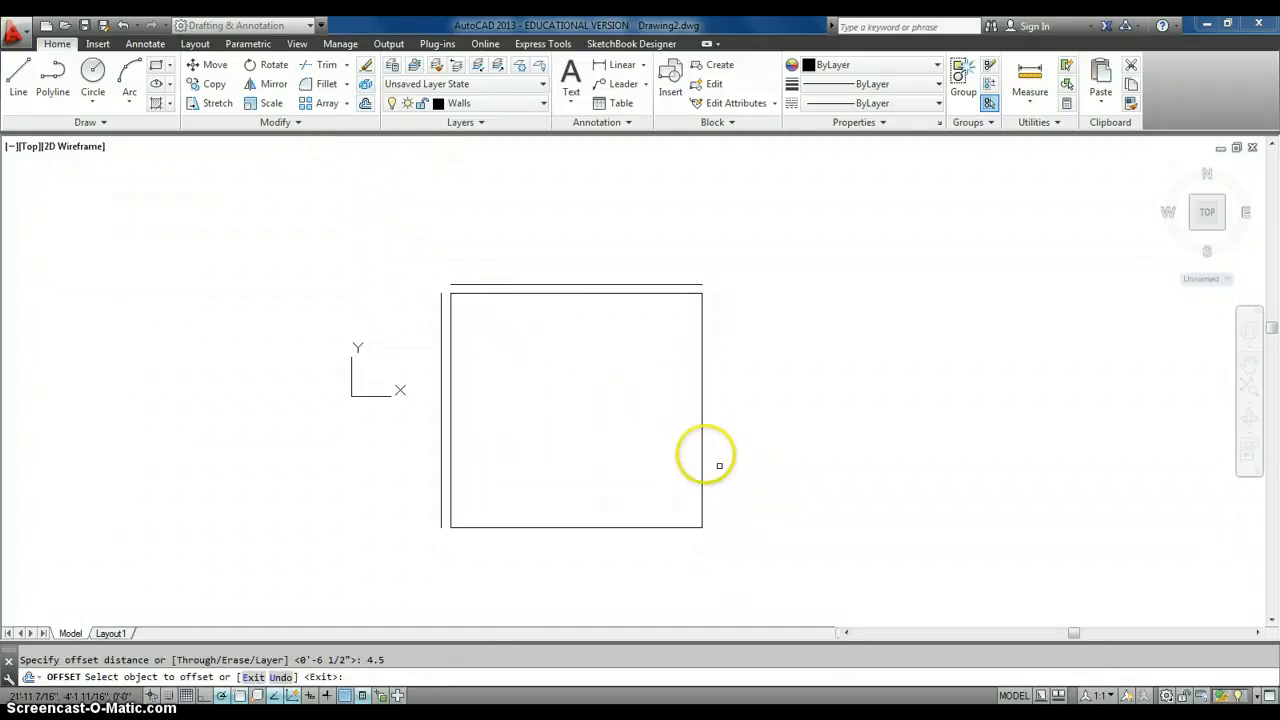
{"action": "left_click", "coordinate": [704, 451]}
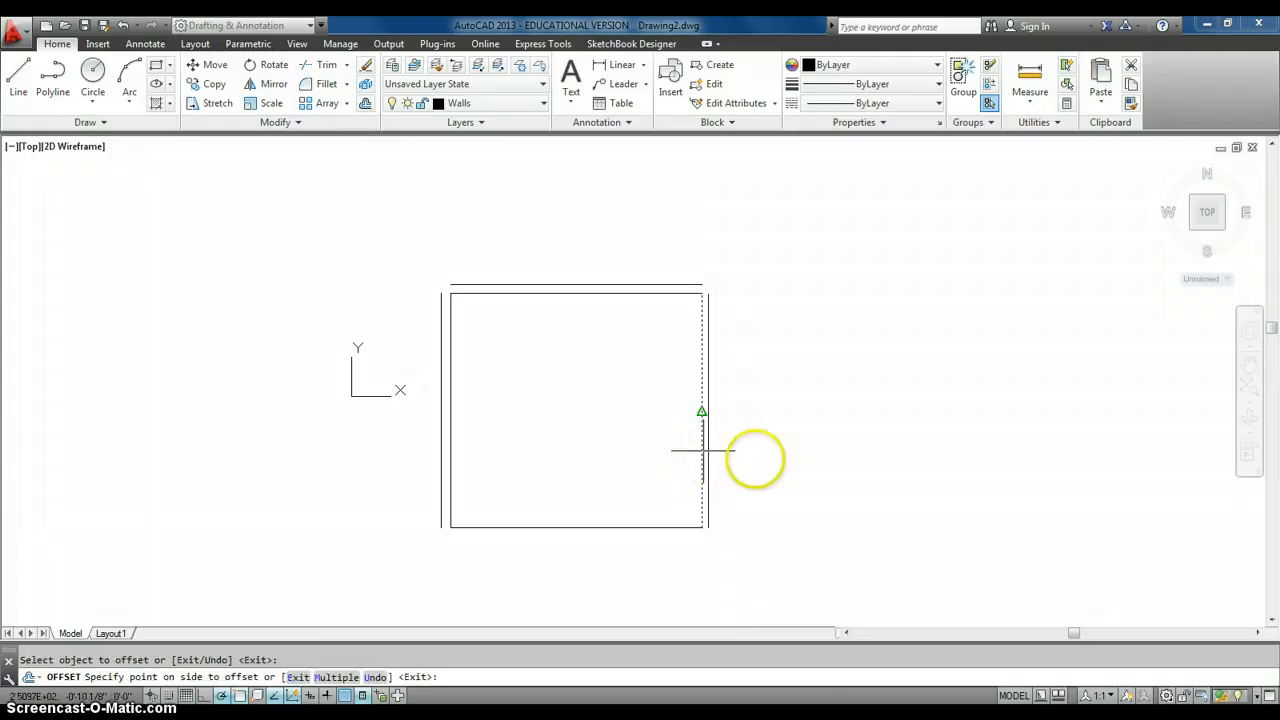
{"action": "left_click", "coordinate": [748, 458]}
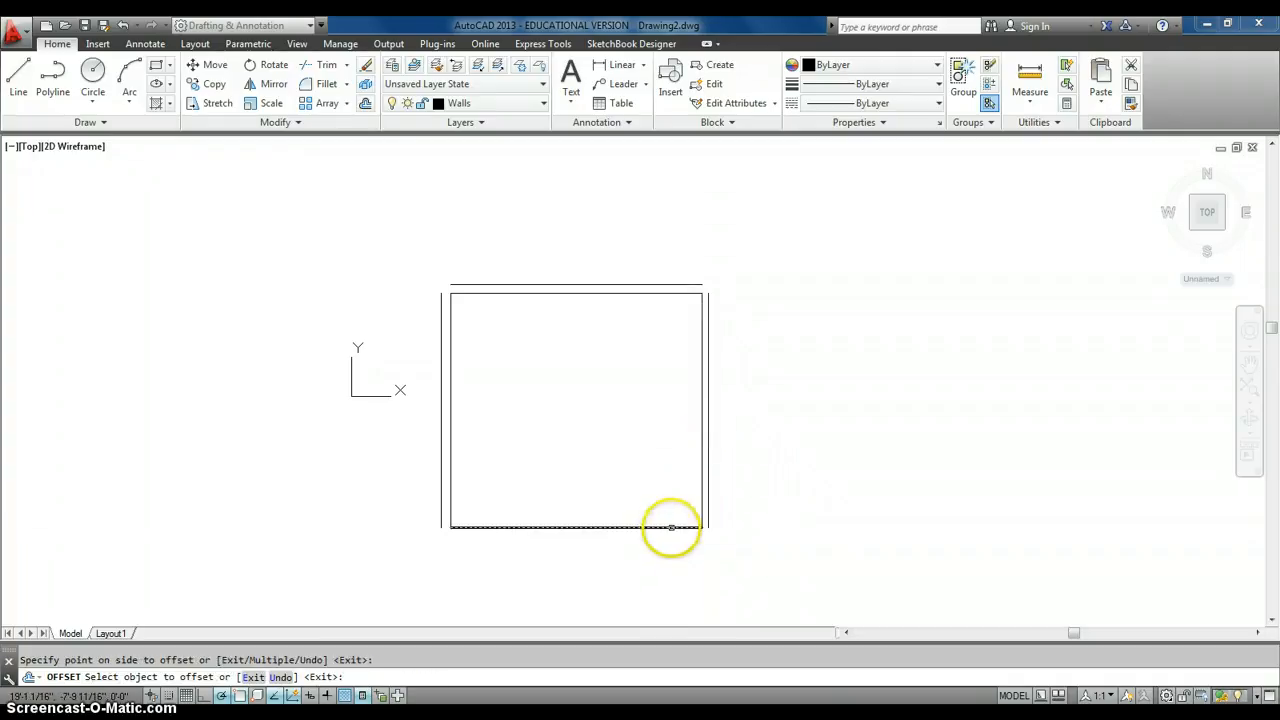
{"action": "left_click", "coordinate": [670, 525]}
{"action": "left_click", "coordinate": [665, 600]}
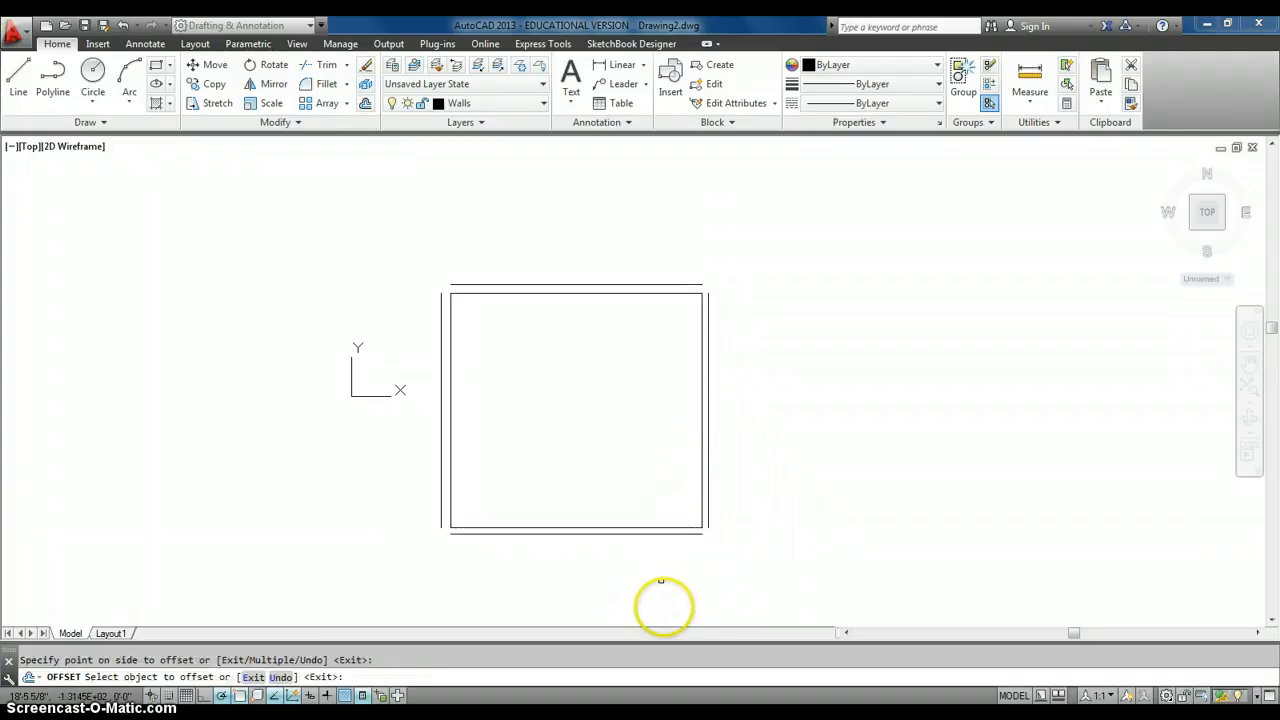
{"action": "key", "text": "Escape"}
Step: Fillet the outer lower and right wall lines into a sharp lower-right corner
{"action": "type", "text": "FILLET"}
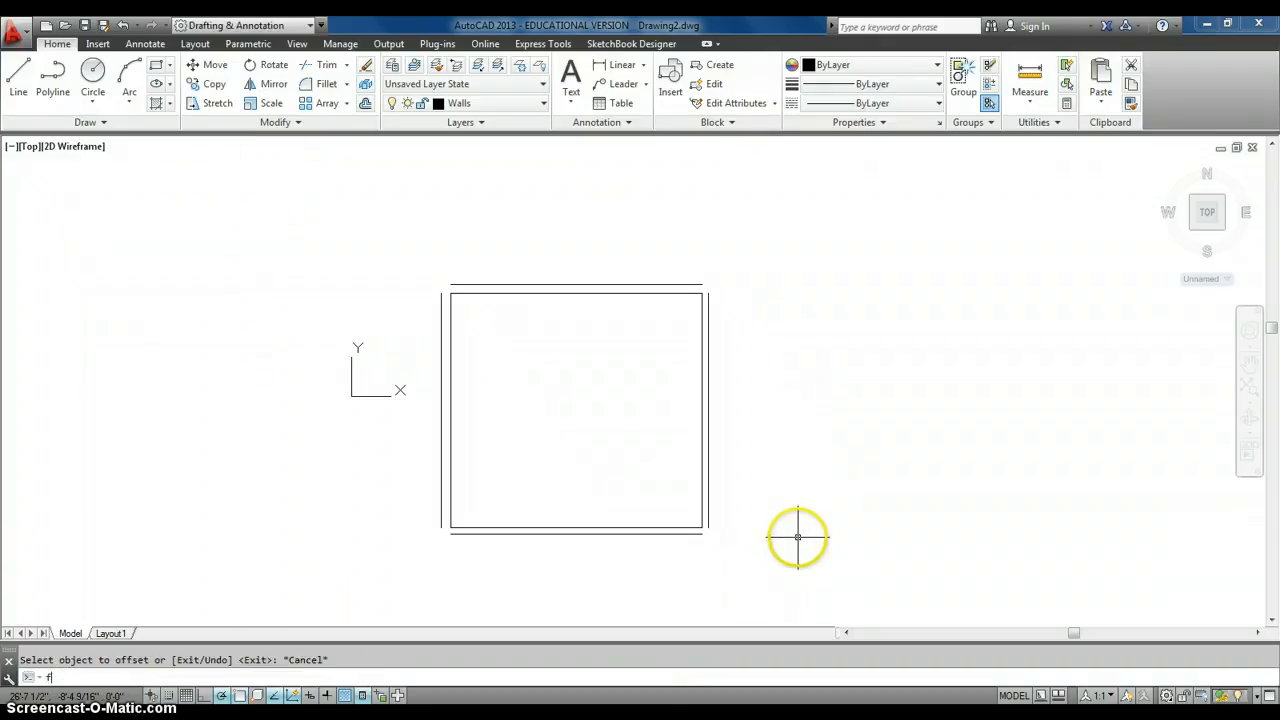
{"action": "key", "text": "Return"}
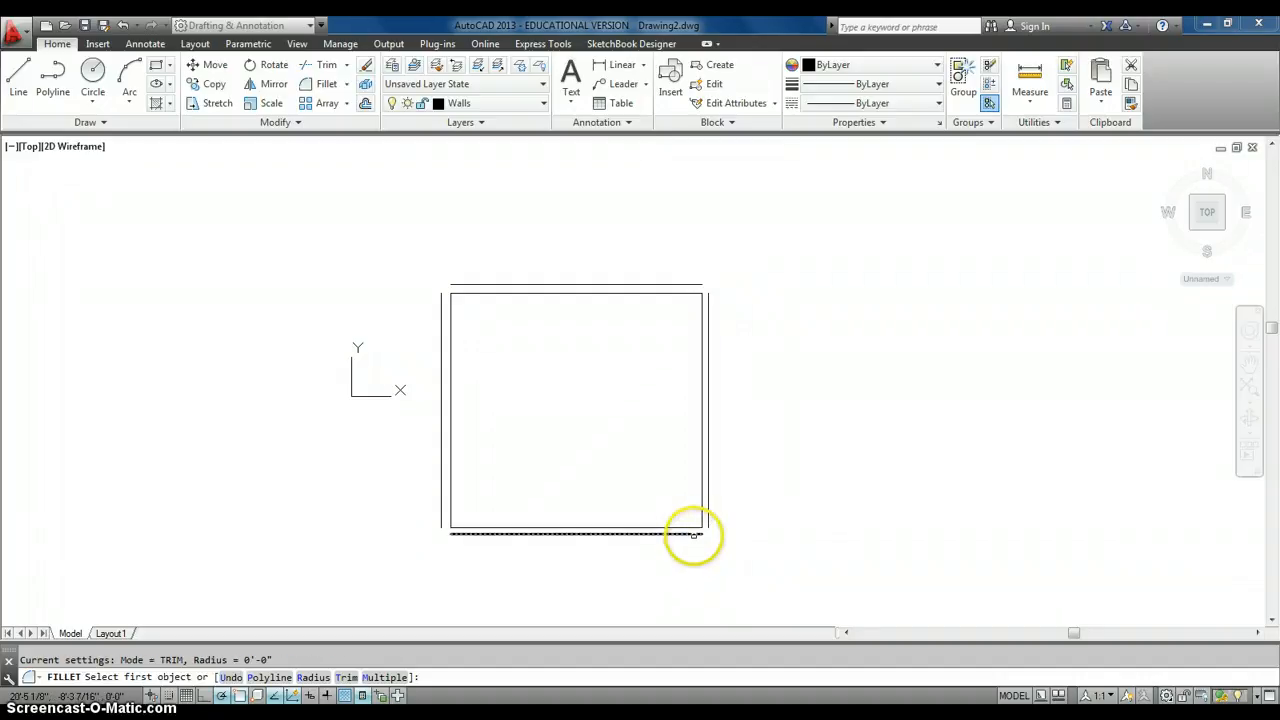
{"action": "left_click", "coordinate": [693, 533]}
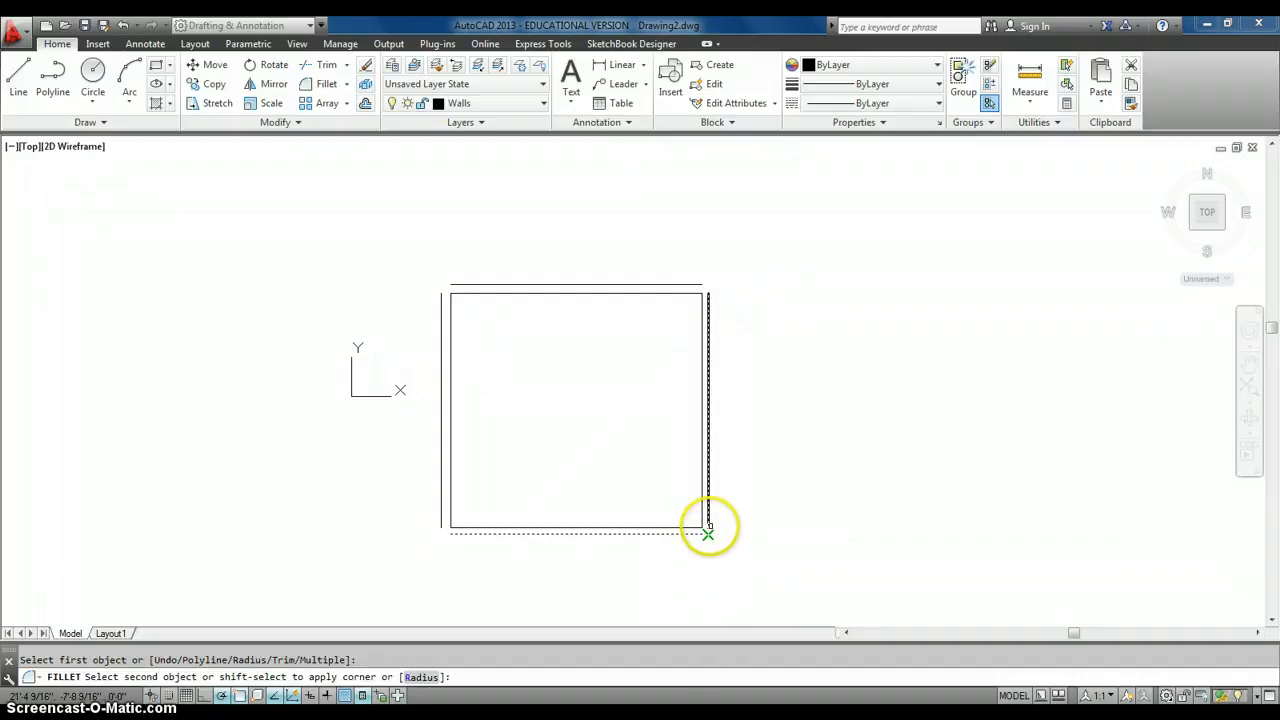
{"action": "left_click", "coordinate": [709, 518]}
Step: Fillet the outer wall lines at the upper-right, upper-left and lower-left corners, using the Multiple option
{"action": "right_click", "coordinate": [737, 289]}
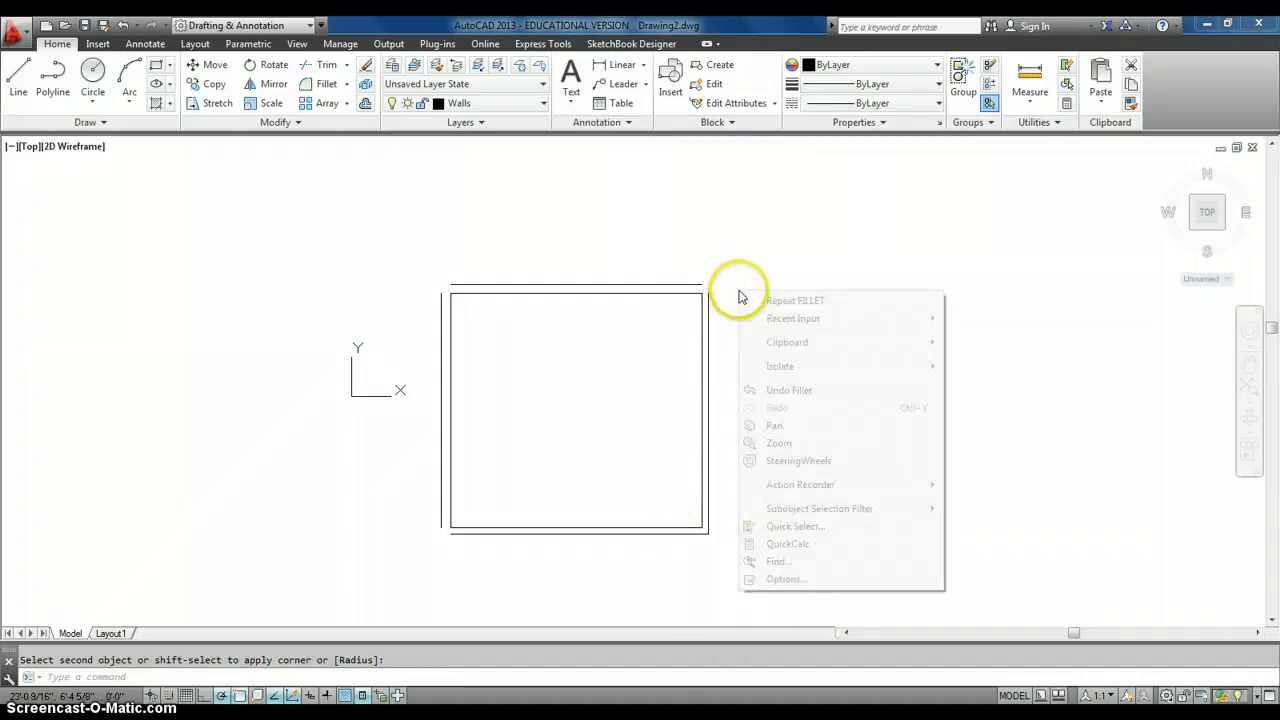
{"action": "left_click", "coordinate": [752, 298]}
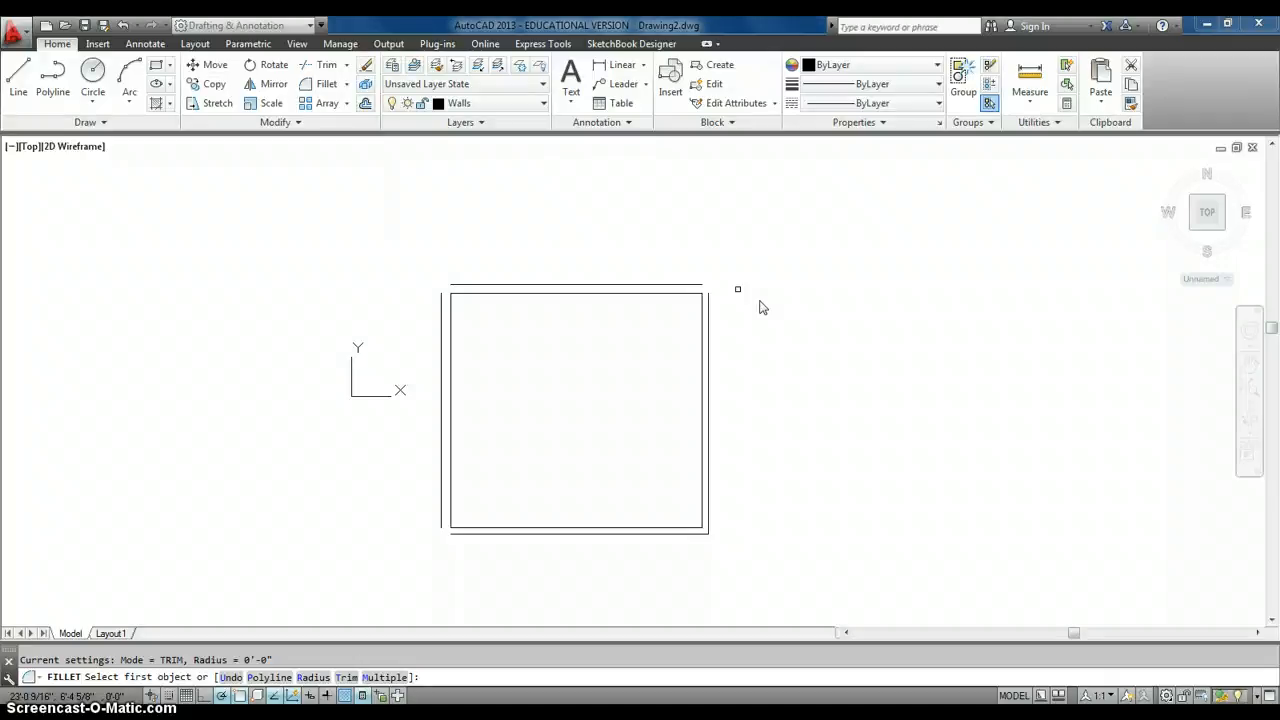
{"action": "type", "text": "m"}
{"action": "key", "text": "Return"}
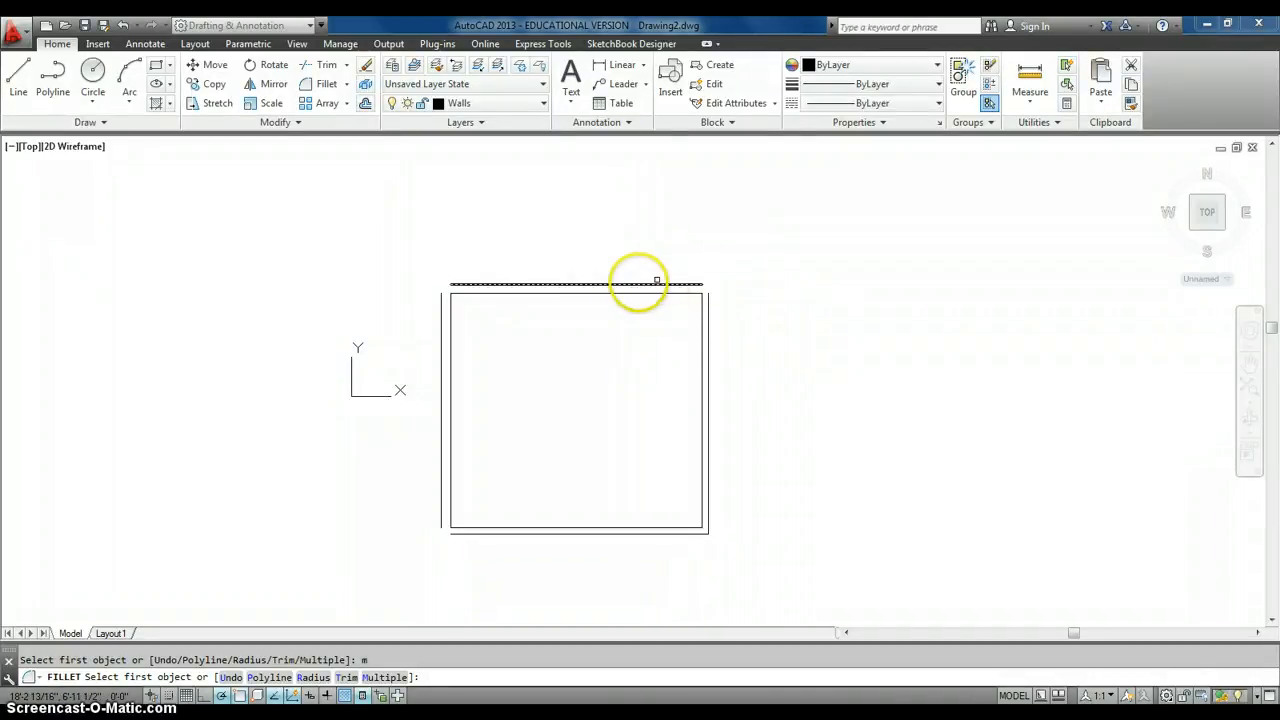
{"action": "left_click", "coordinate": [646, 284]}
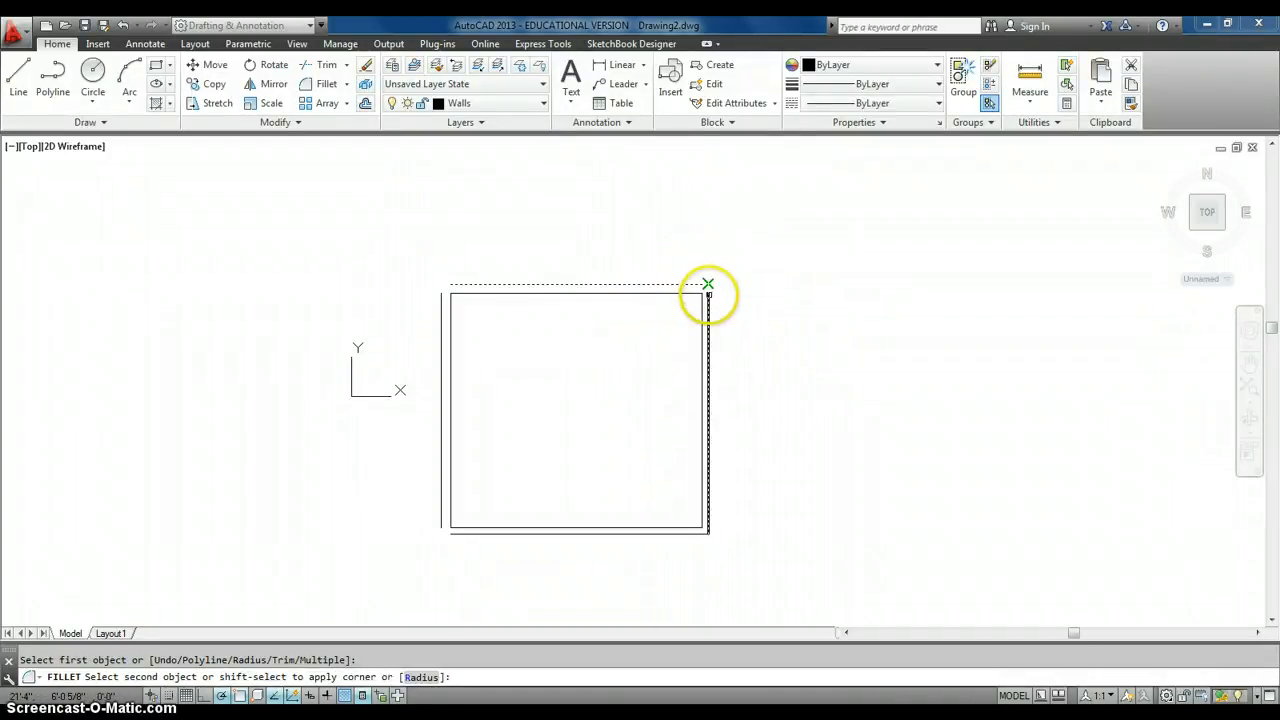
{"action": "left_click", "coordinate": [708, 286]}
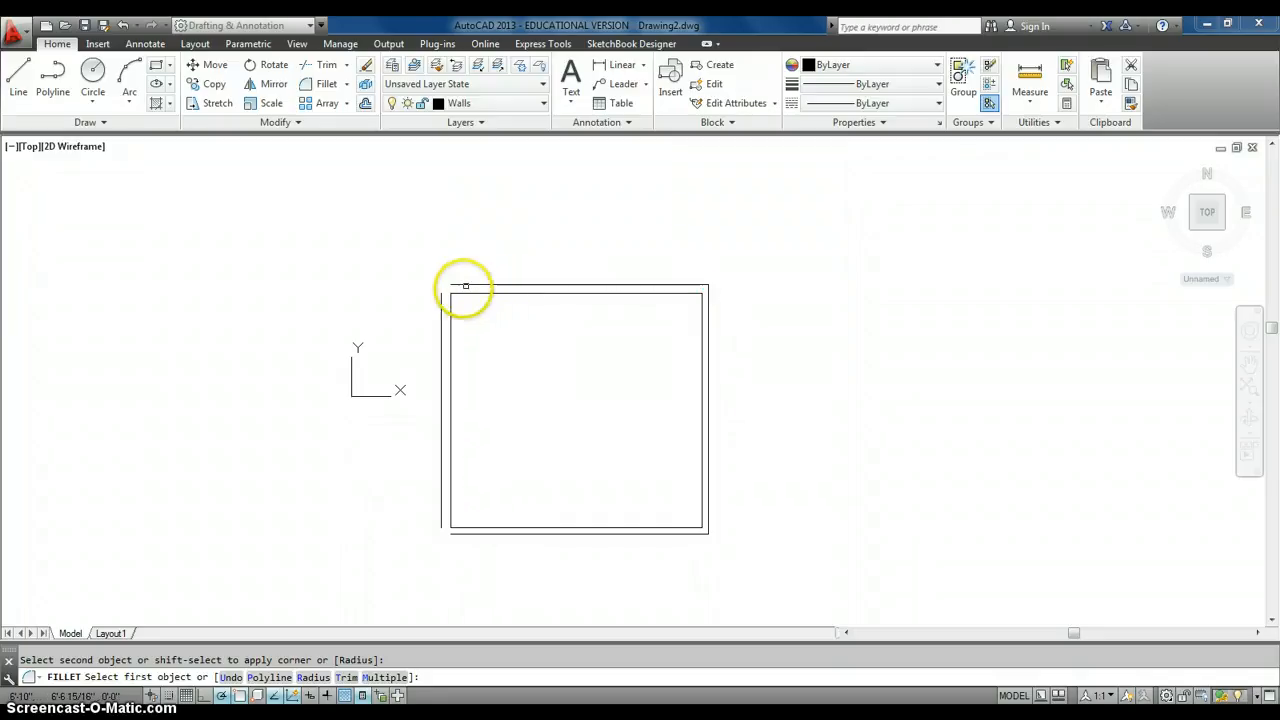
{"action": "left_click", "coordinate": [465, 286]}
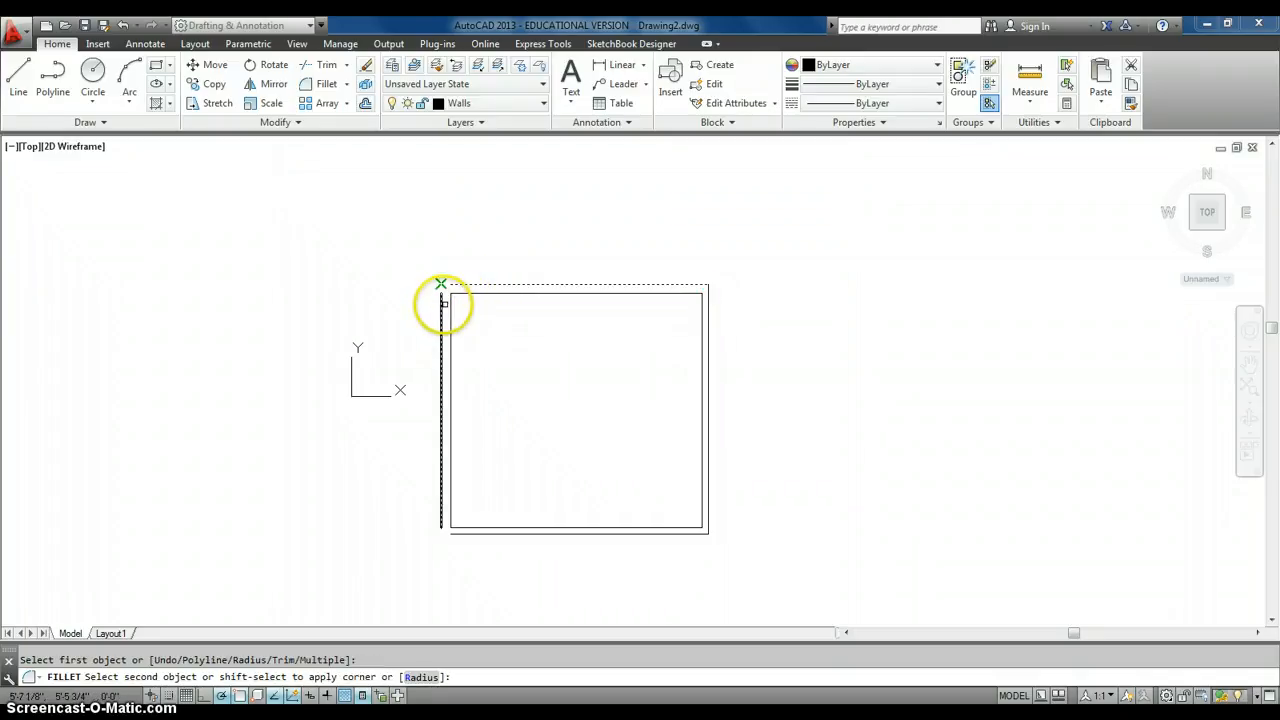
{"action": "left_click", "coordinate": [441, 295]}
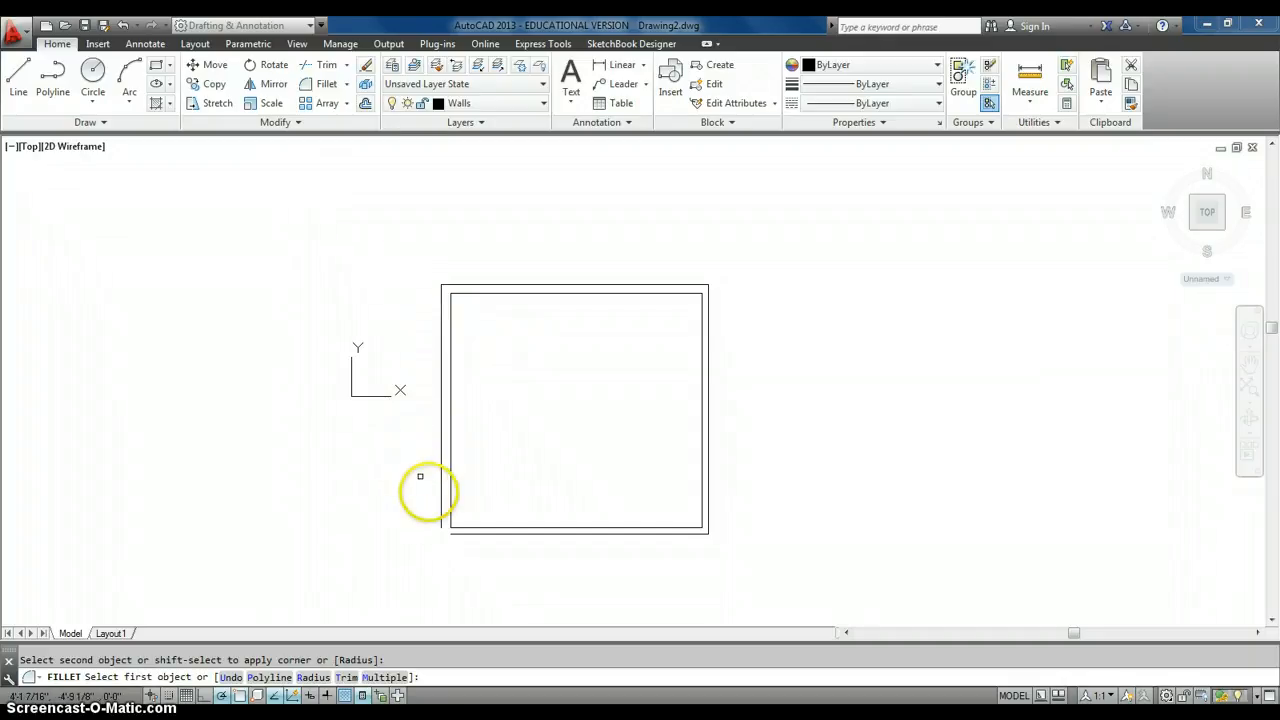
{"action": "left_click", "coordinate": [442, 520]}
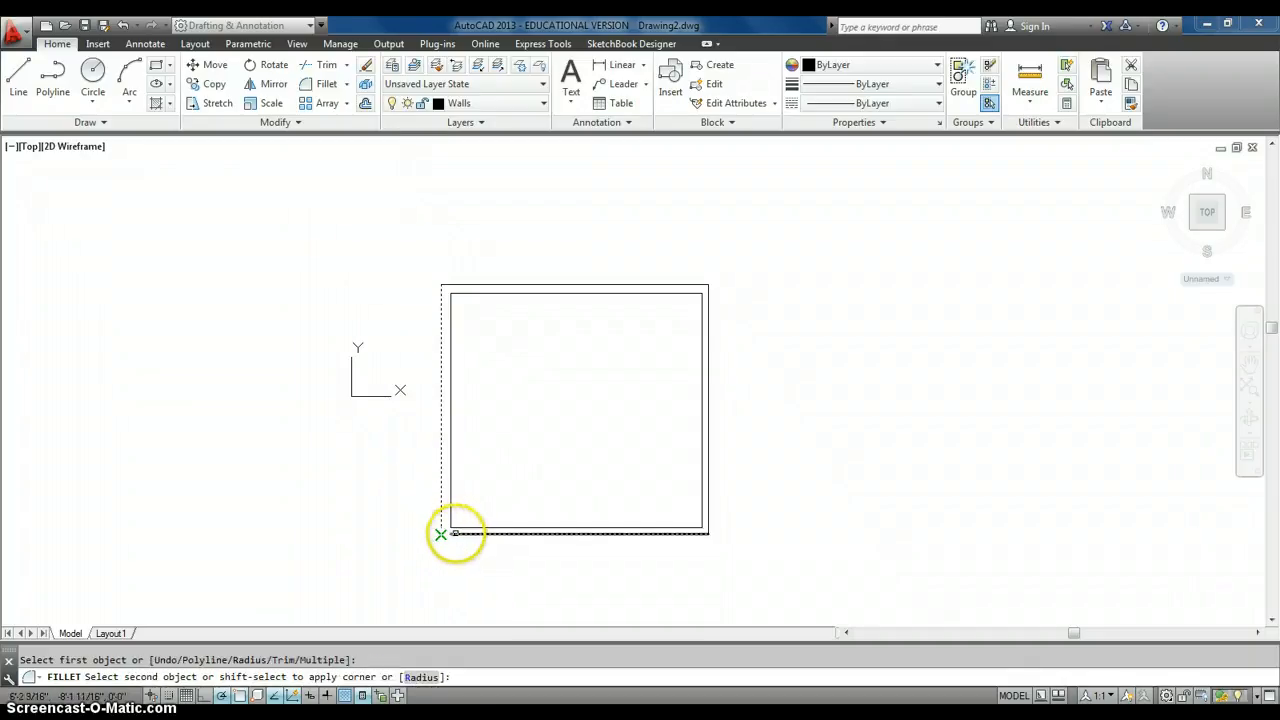
{"action": "left_click", "coordinate": [443, 532]}
{"action": "right_click", "coordinate": [713, 378]}
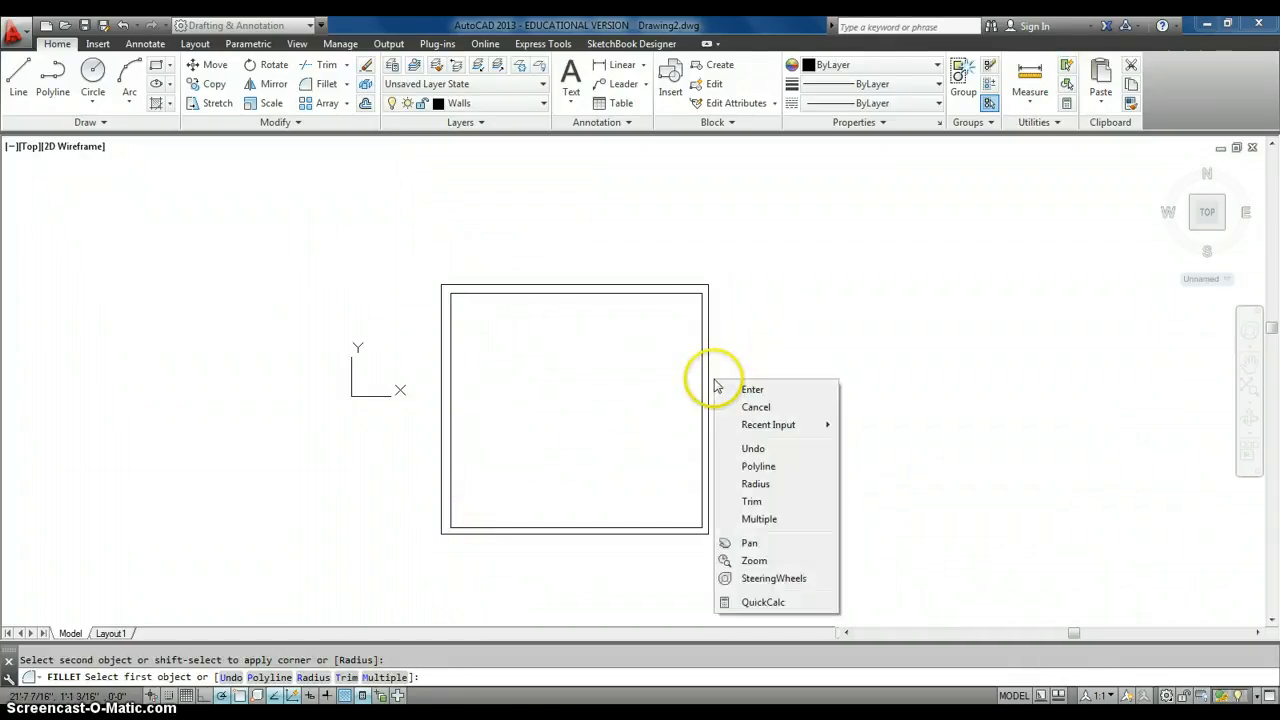
{"action": "left_click", "coordinate": [731, 388]}
Step: Offset the inner line of the lower wall 2' upward into the room
{"action": "middle_click_drag", "start_coordinate": [731, 389], "coordinate": [711, 378]}
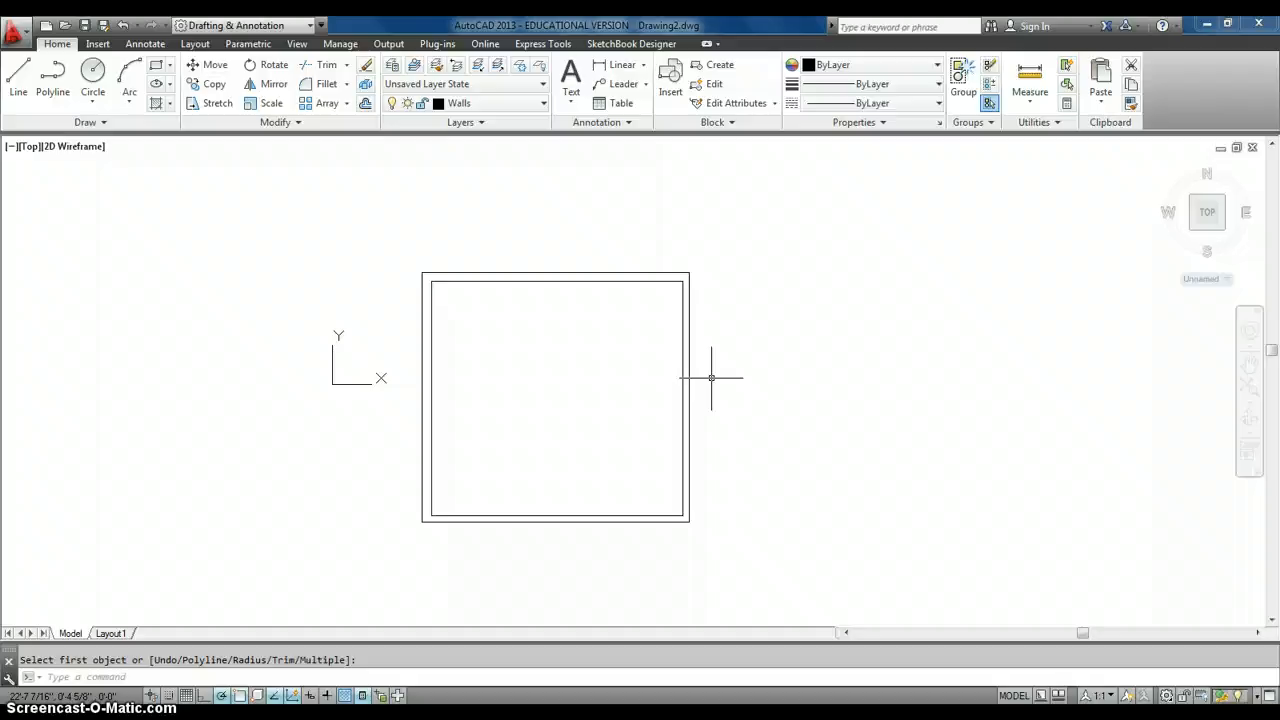
{"action": "mouse_move", "coordinate": [683, 497]}
{"action": "middle_mouse_down"}
{"action": "mouse_move", "coordinate": [673, 483]}
{"action": "mouse_move", "coordinate": [591, 486]}
{"action": "middle_mouse_up"}
{"action": "scroll", "coordinate": [673, 483], "scroll_direction": "up", "scroll_amount": 3}
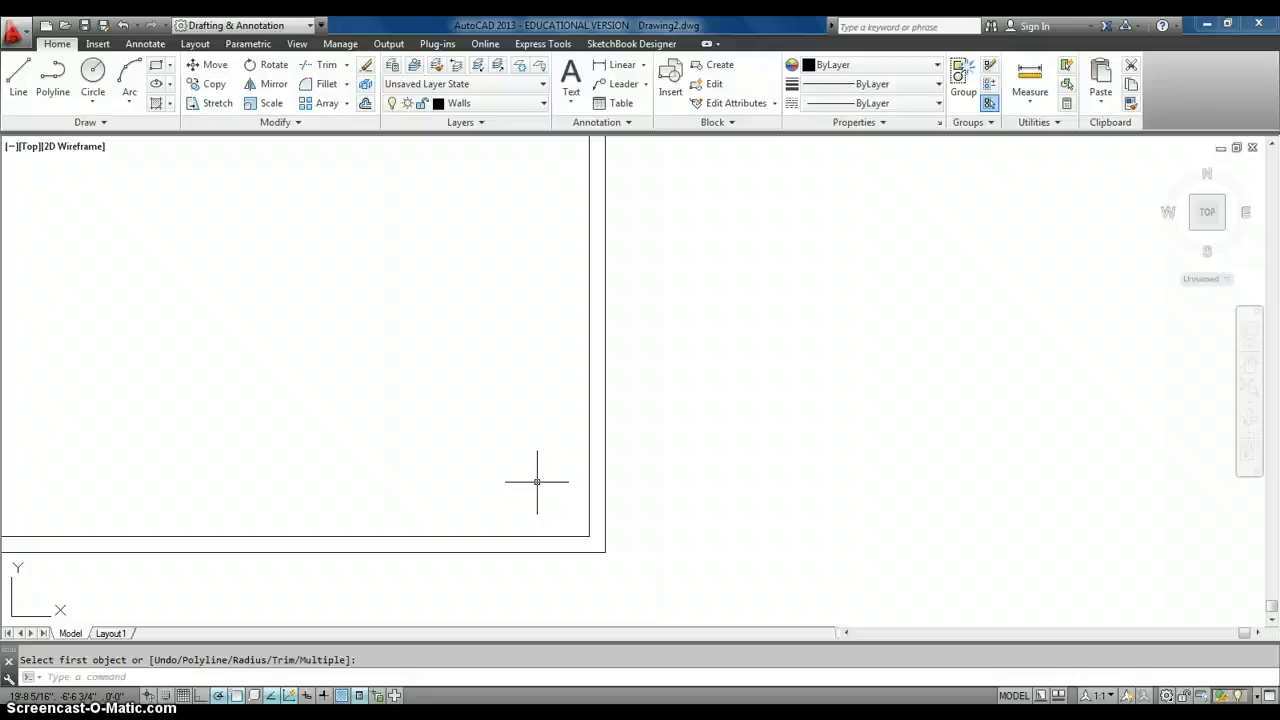
{"action": "type", "text": "offset"}
{"action": "key", "text": "Return"}
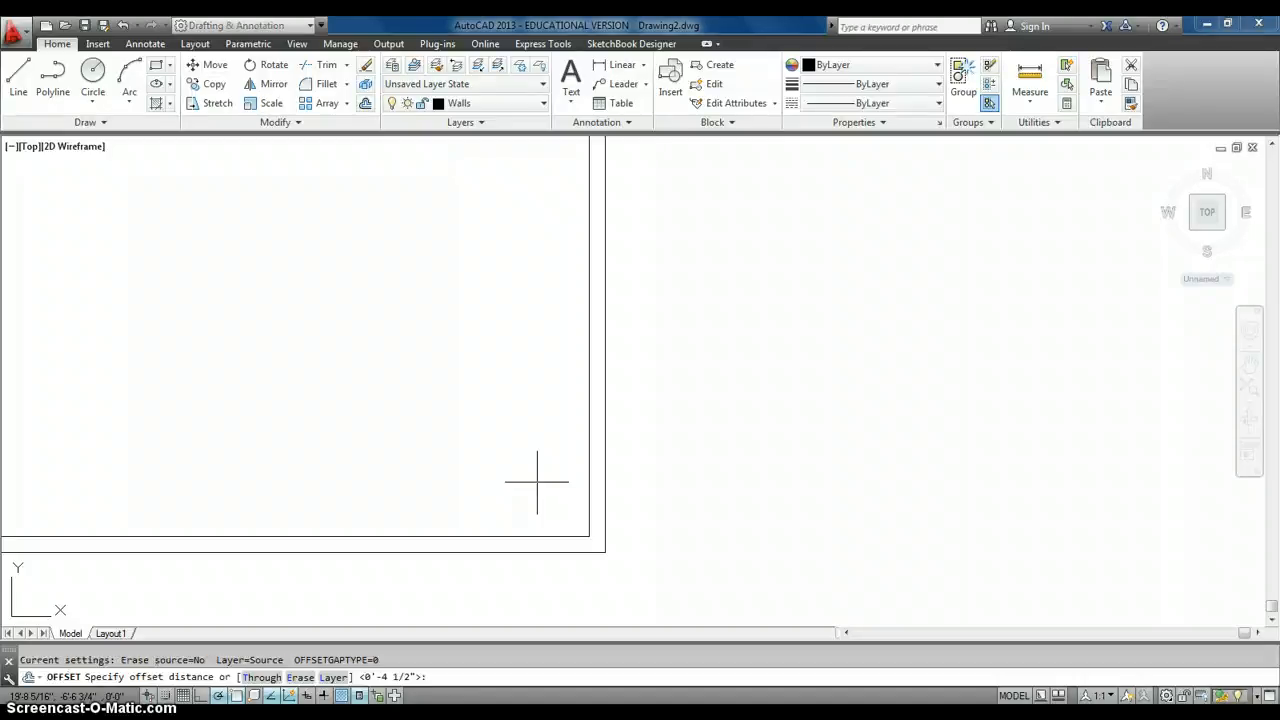
{"action": "type", "text": "2'"}
{"action": "key", "text": "Return"}
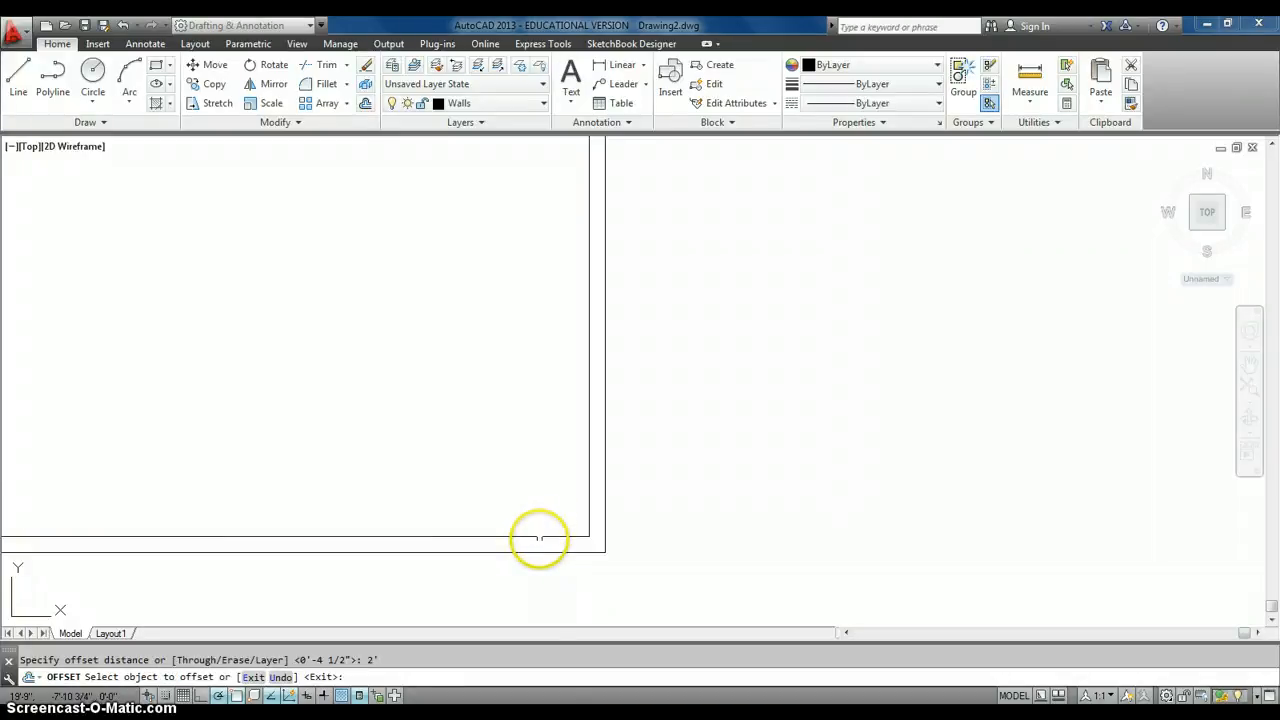
{"action": "left_click", "coordinate": [538, 536]}
{"action": "left_click", "coordinate": [543, 430]}
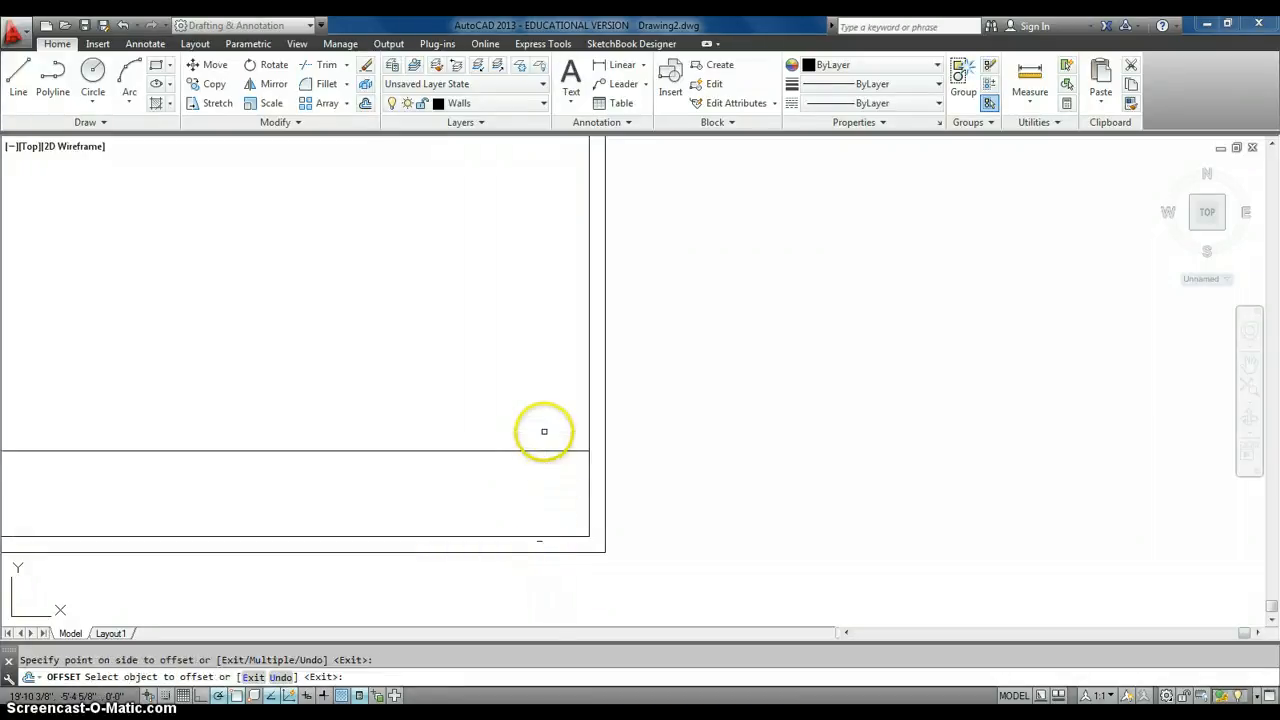
{"action": "right_click", "coordinate": [545, 409]}
{"action": "left_click", "coordinate": [572, 420]}
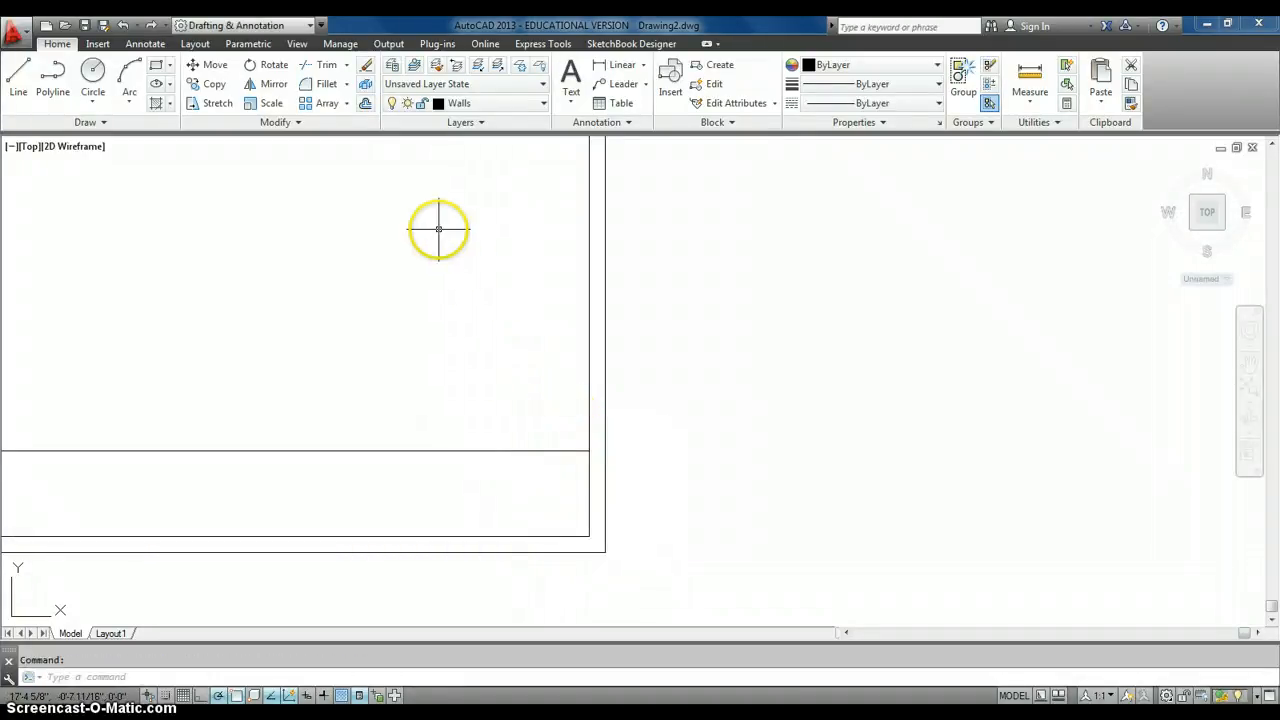
Step: Extend the offset line's right end to the outer line of the right wall, using all objects as boundaries
{"action": "left_click", "coordinate": [346, 64]}
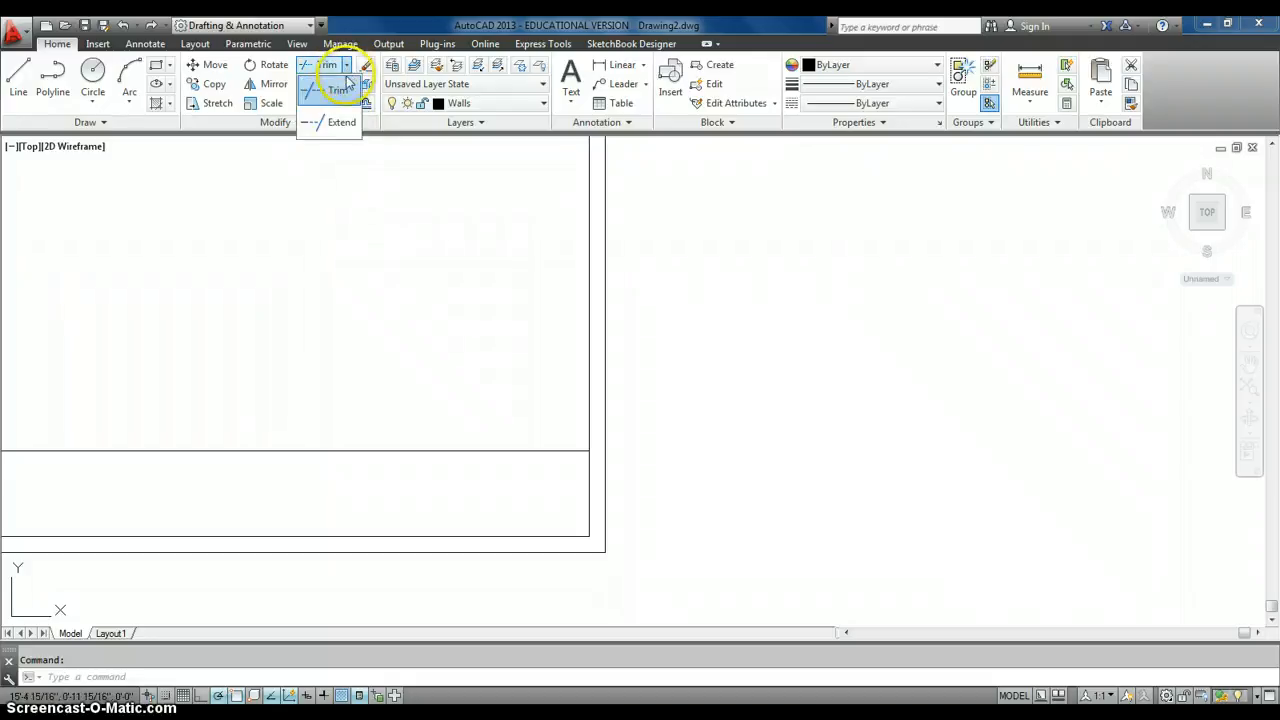
{"action": "left_click", "coordinate": [338, 120]}
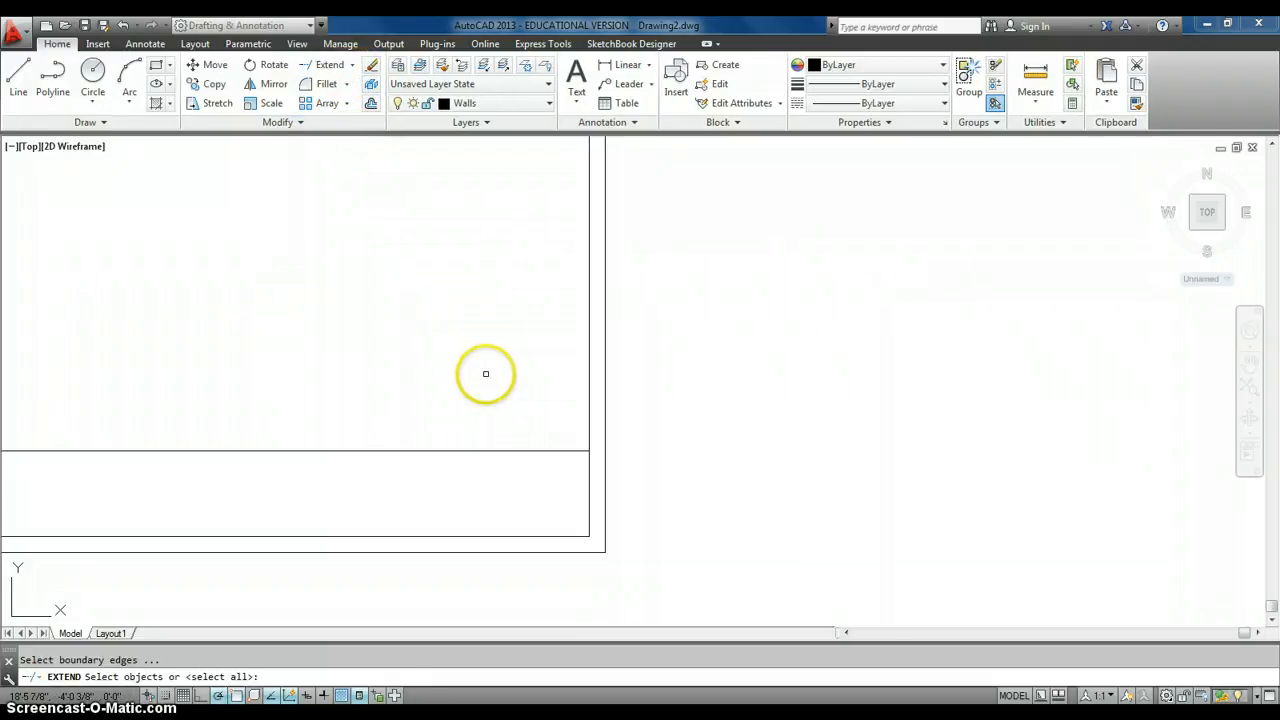
{"action": "key", "text": "Return"}
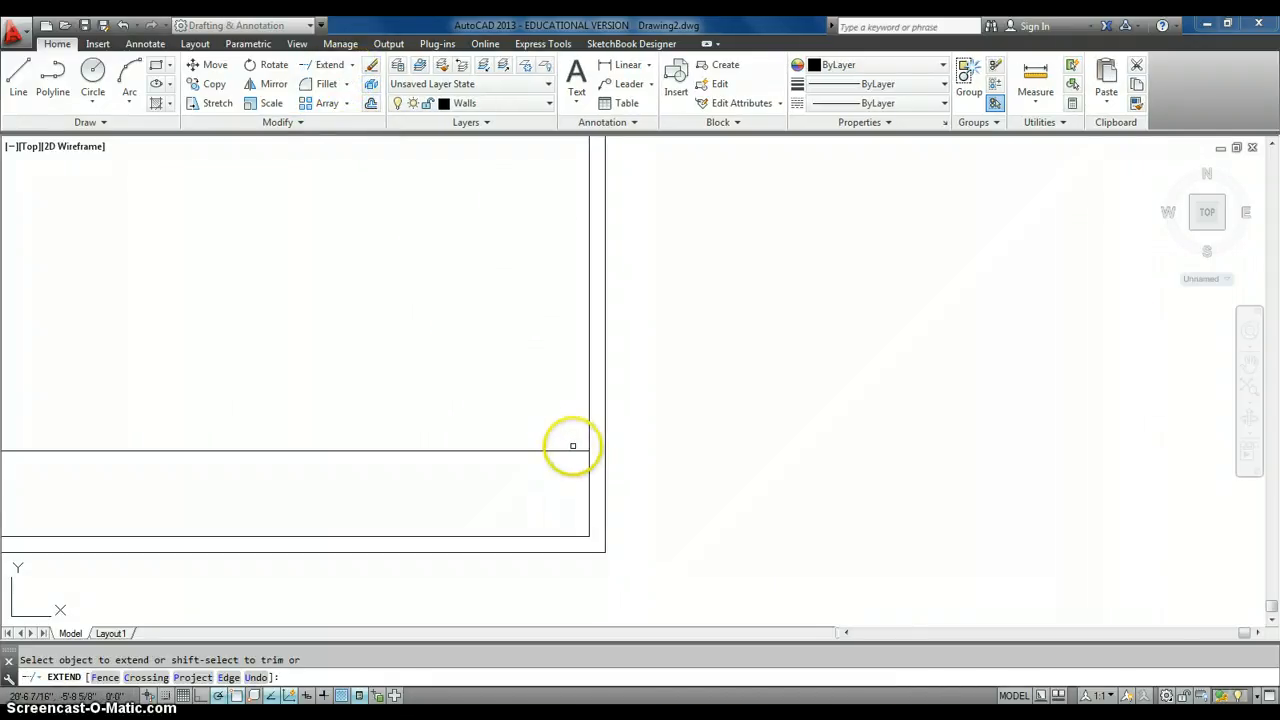
{"action": "left_click", "coordinate": [572, 451]}
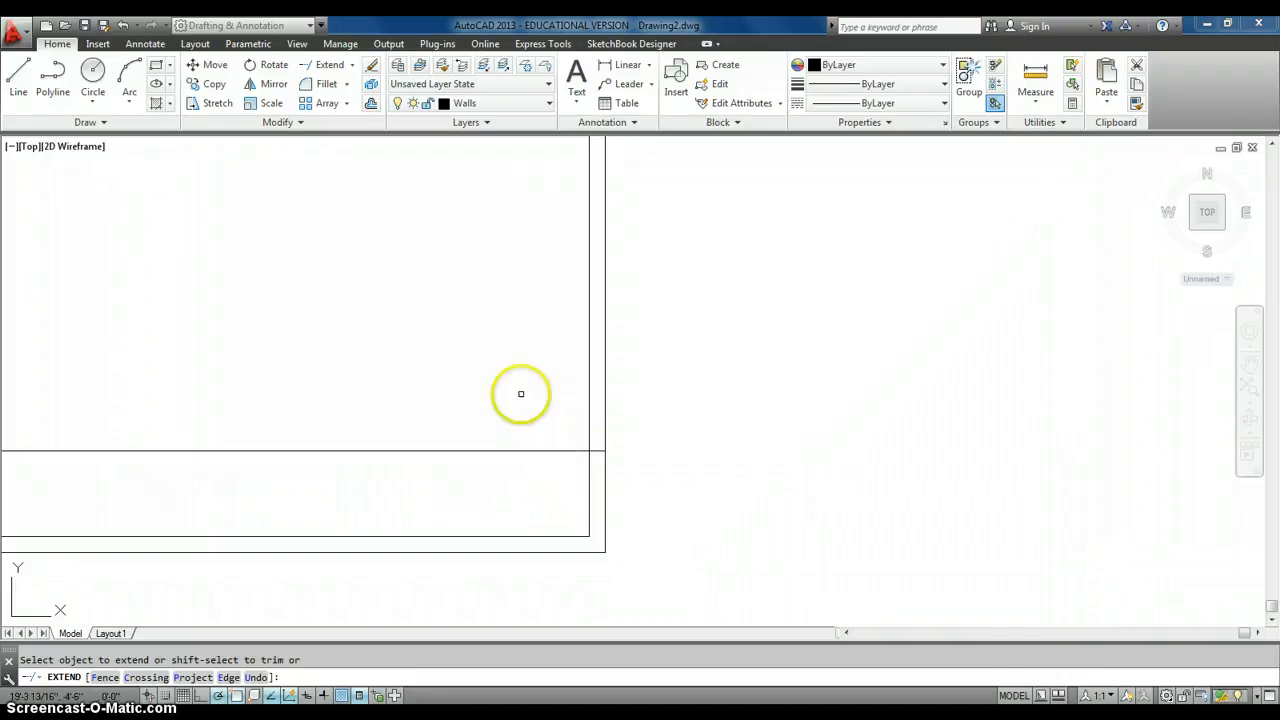
{"action": "key", "text": "Escape"}
Step: Trim away the offset line's part inside the room, keeping only the short piece across the right wall
{"action": "type", "text": "tr"}
{"action": "key", "text": "Return"}
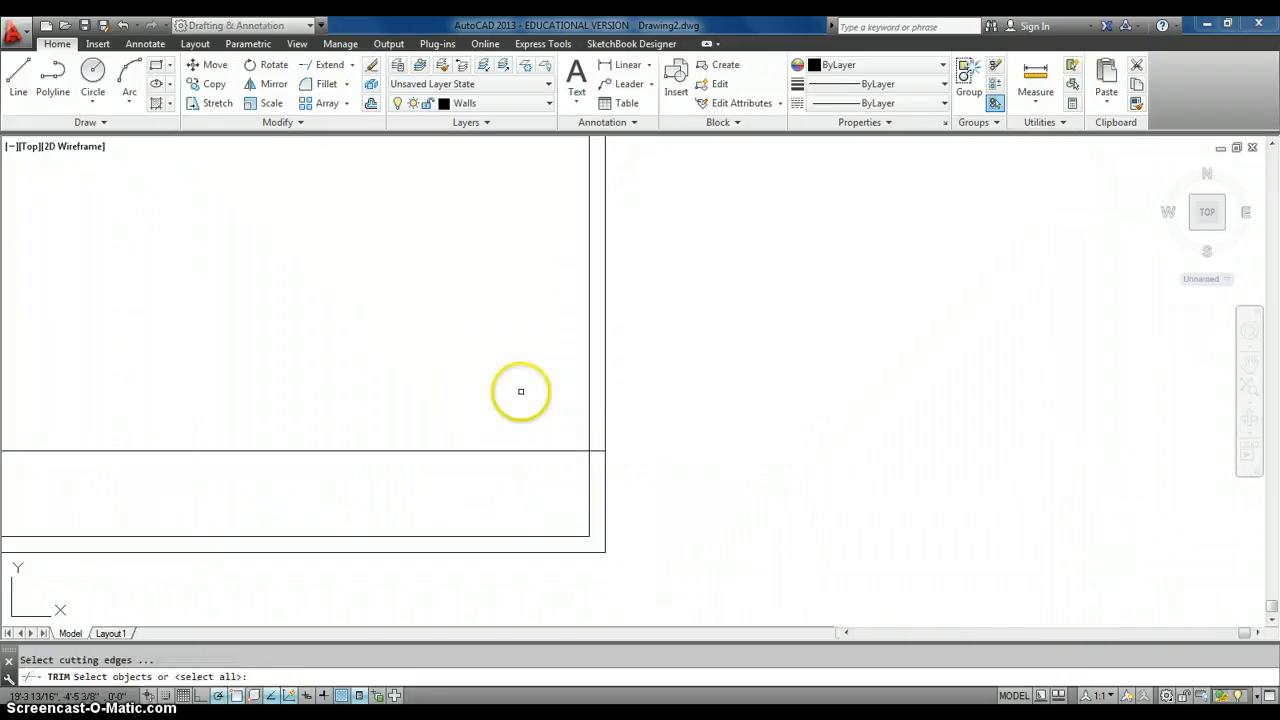
{"action": "key", "text": "Return"}
{"action": "left_click", "coordinate": [526, 468]}
{"action": "left_click", "coordinate": [501, 445]}
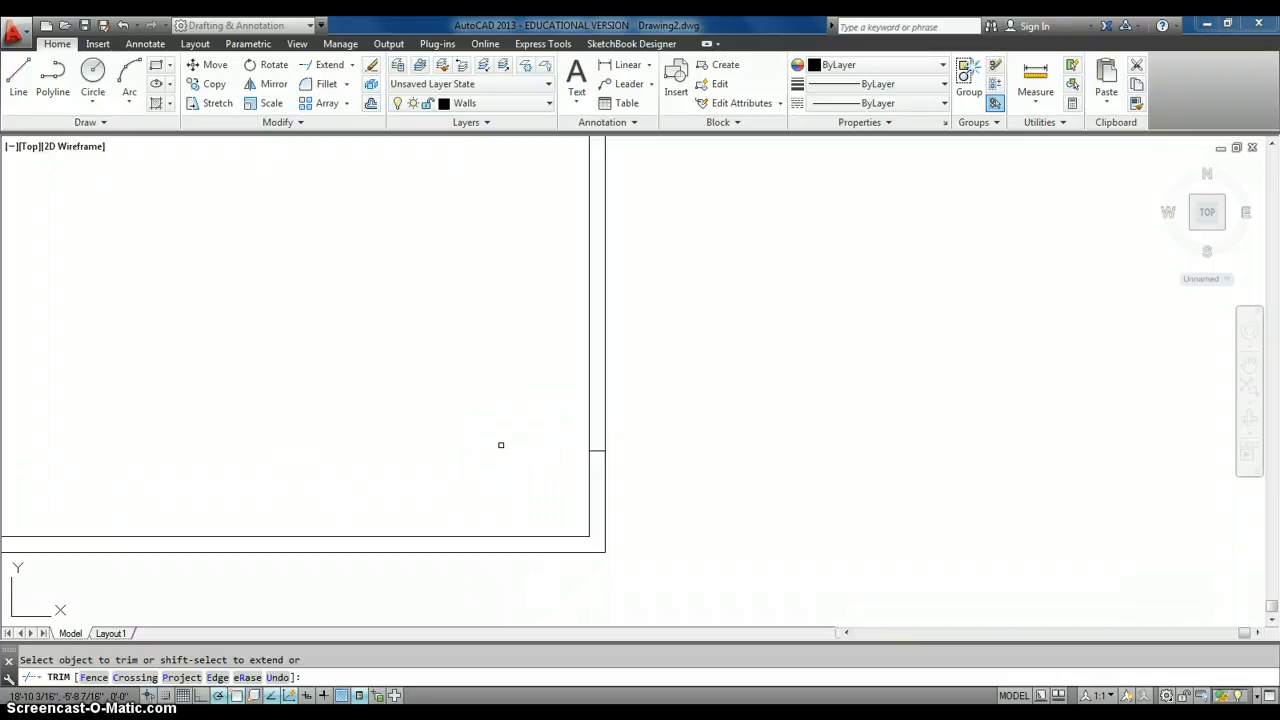
Step: Offset the short line across the right wall by 1'4" both downward and upward
{"action": "key", "text": "Escape"}
{"action": "middle_click_drag", "start_coordinate": [570, 465], "coordinate": [547, 442]}
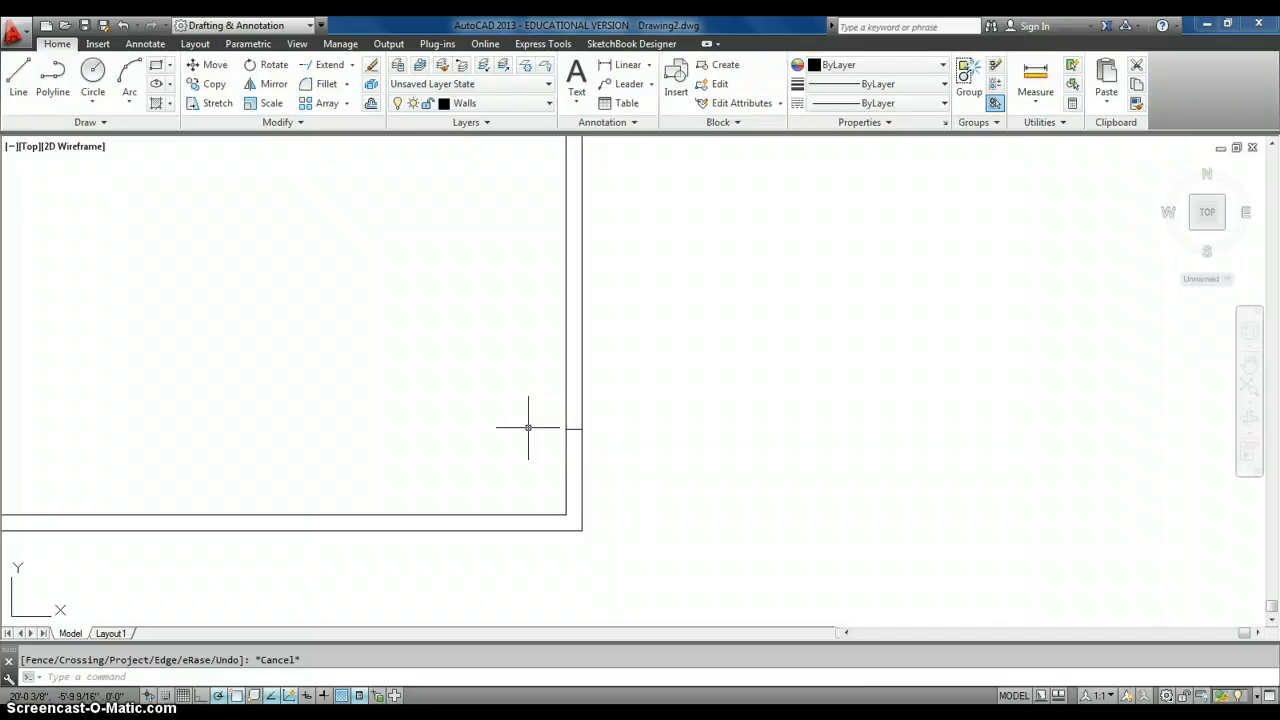
{"action": "type", "text": "offset"}
{"action": "key", "text": "Return"}
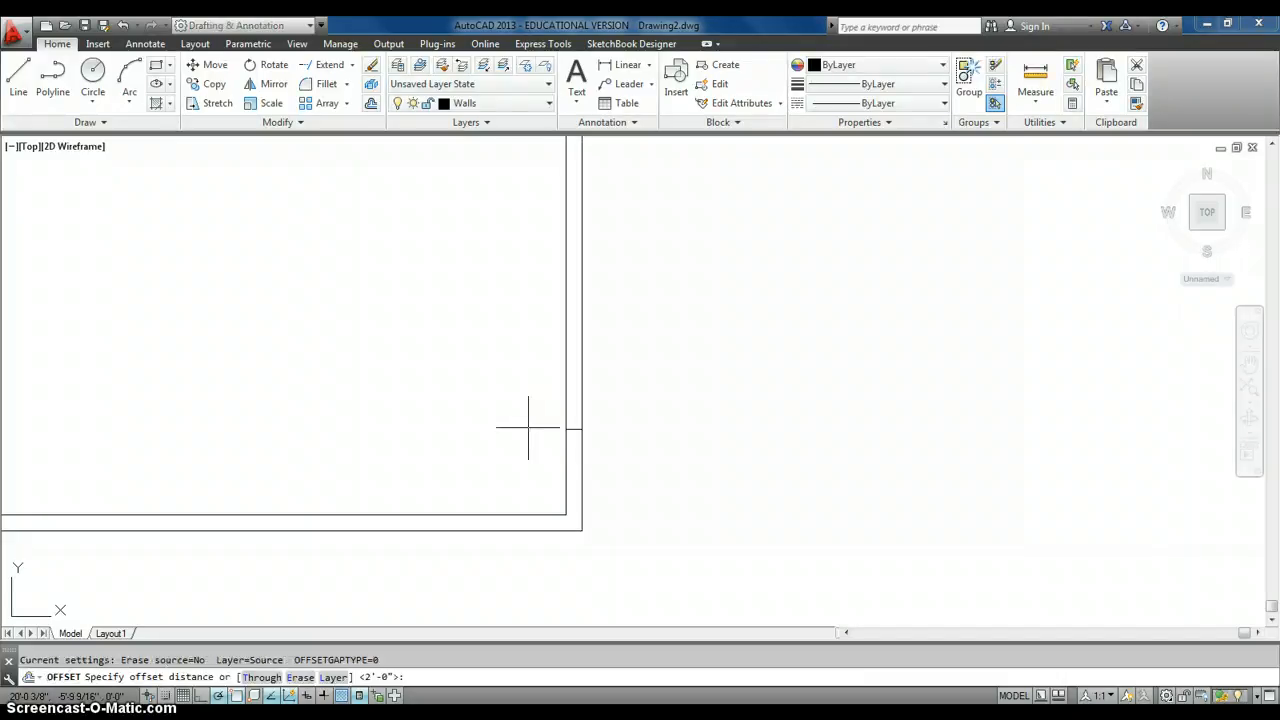
{"action": "type", "text": "1'4\""}
{"action": "key", "text": "Return"}
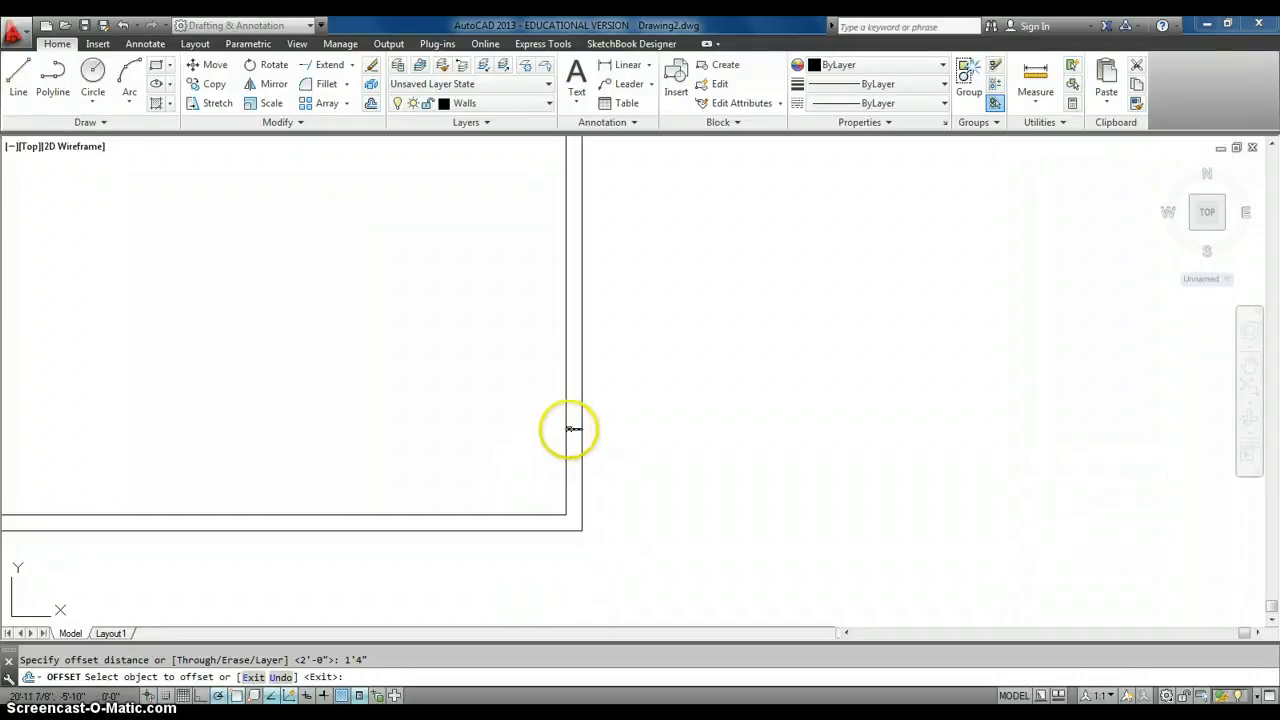
{"action": "left_click", "coordinate": [569, 429]}
{"action": "left_click", "coordinate": [572, 402]}
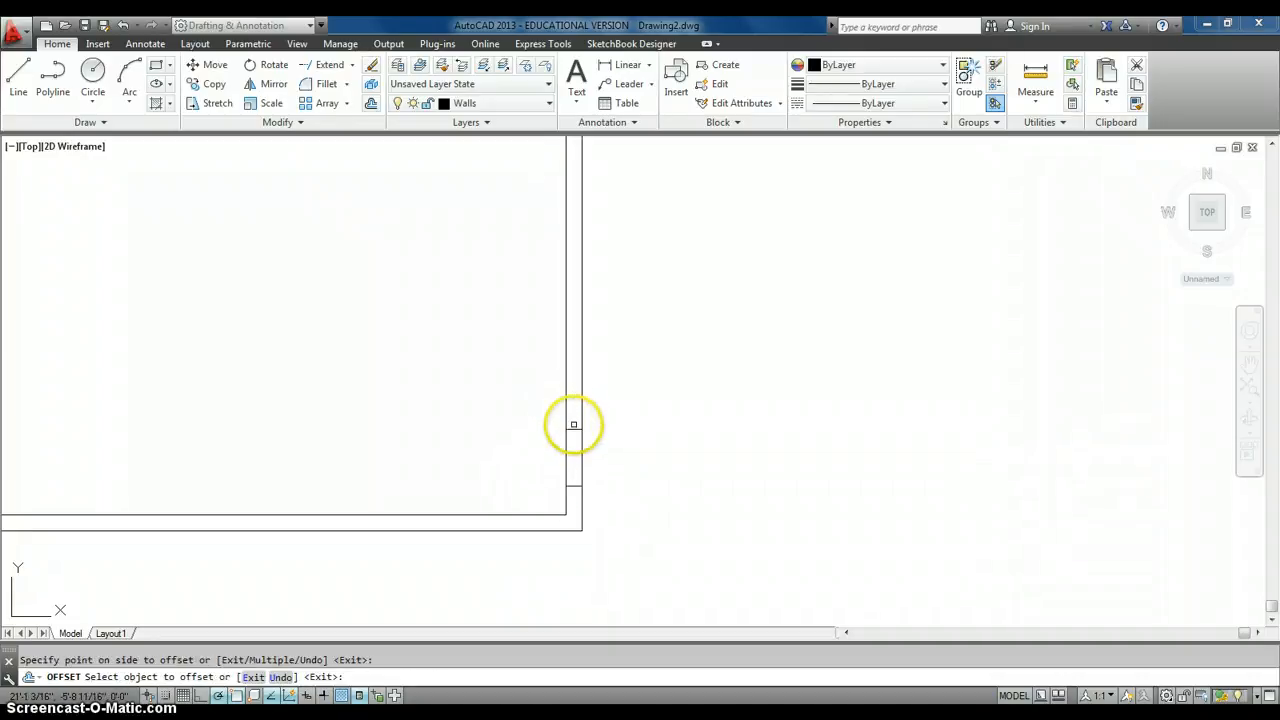
{"action": "left_click", "coordinate": [574, 429]}
{"action": "left_click", "coordinate": [572, 396]}
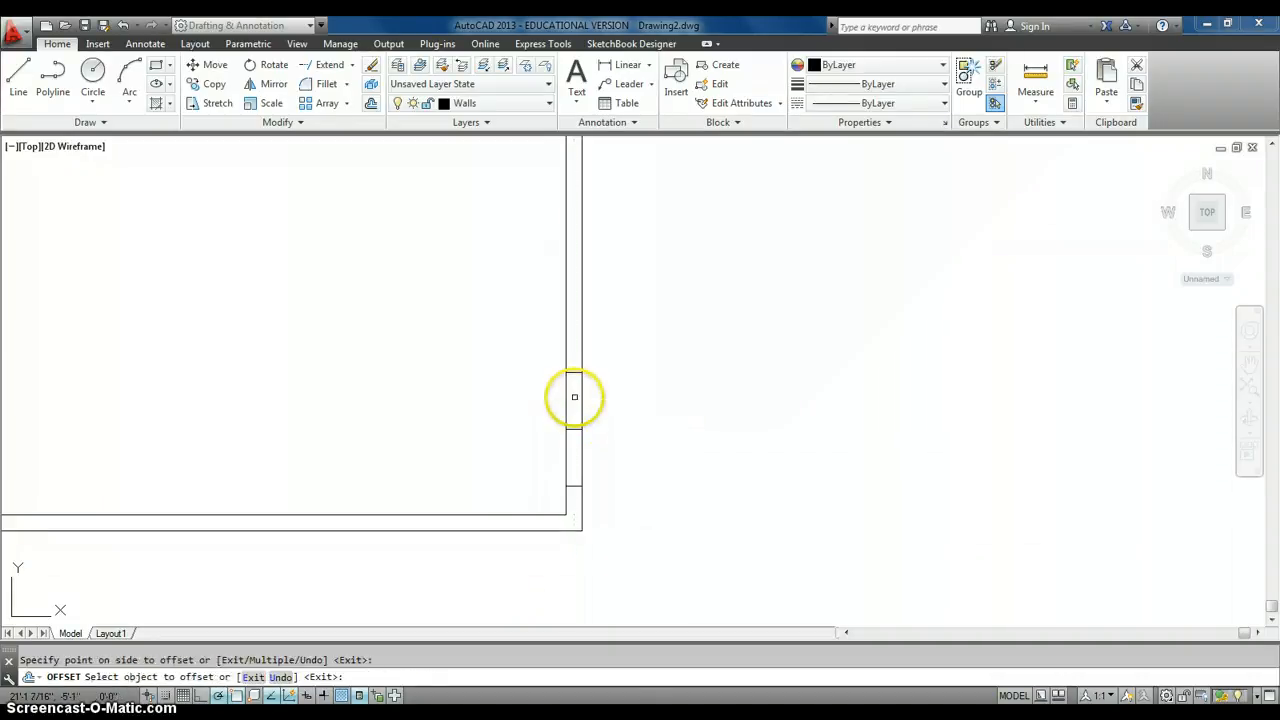
{"action": "right_click", "coordinate": [640, 396]}
{"action": "left_click", "coordinate": [660, 405]}
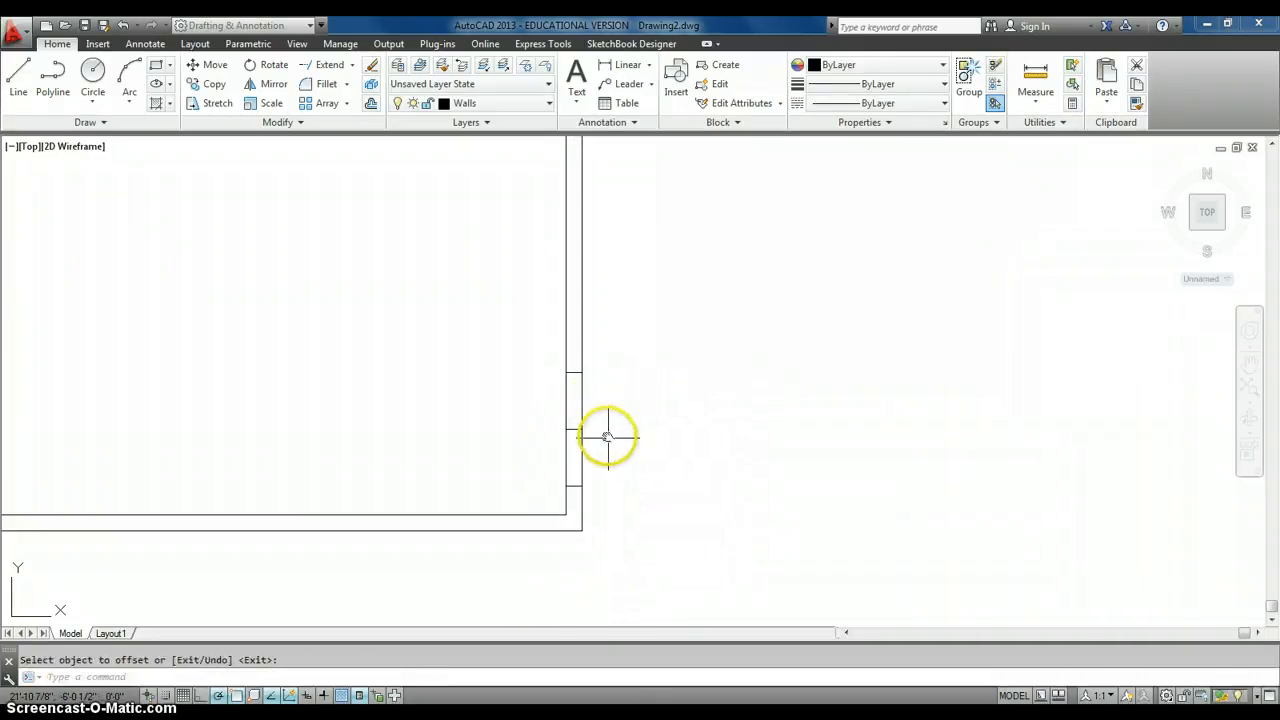
Step: Erase the original middle line between the two offset lines across the right wall
{"action": "middle_click_drag", "start_coordinate": [587, 404], "coordinate": [586, 389]}
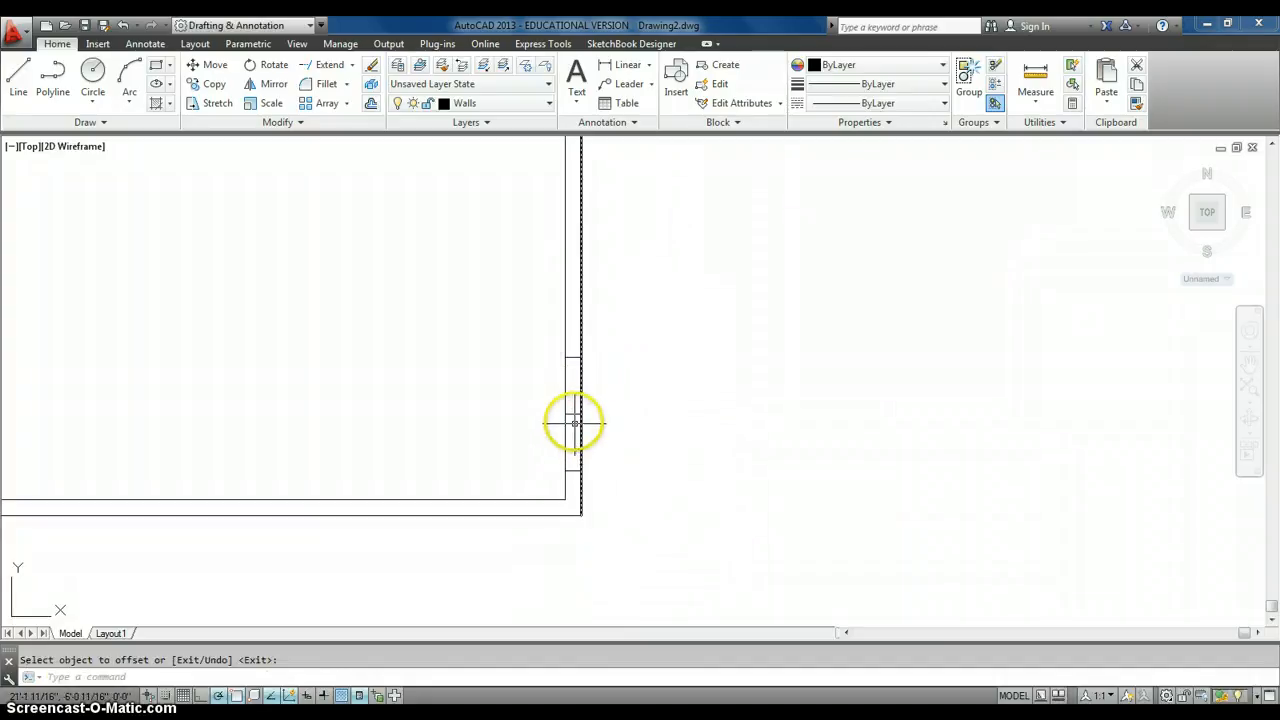
{"action": "key", "text": "Escape"}
{"action": "left_click", "coordinate": [572, 414]}
{"action": "key", "text": "Delete"}
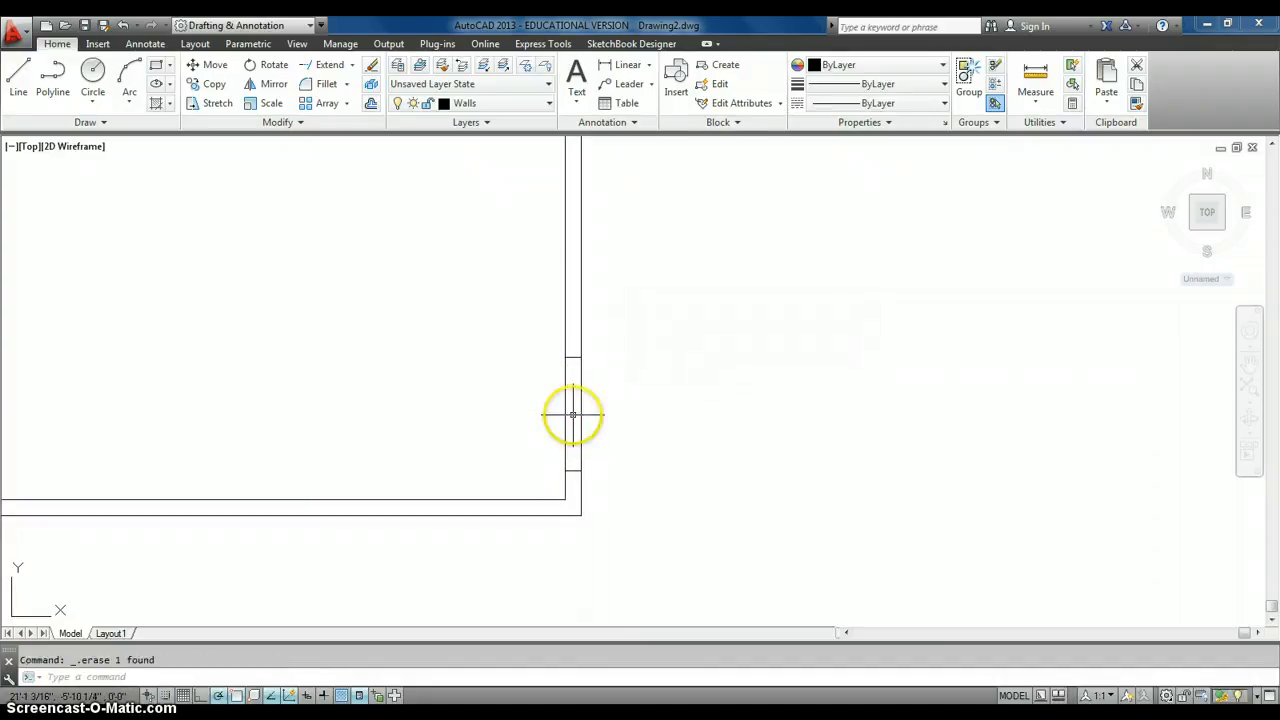
Step: Trim both lines of the right wall between the two short cross lines to open the doorway
{"action": "type", "text": "trim"}
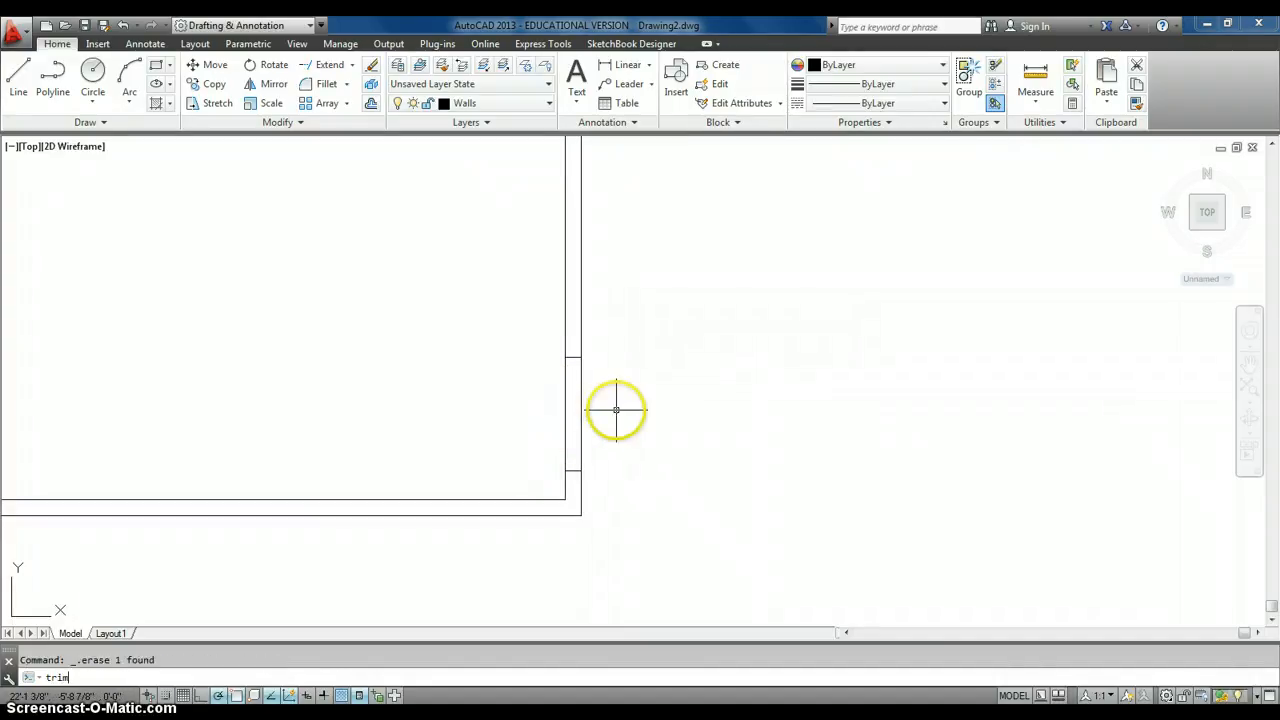
{"action": "key", "text": "Return"}
{"action": "key", "text": "Return"}
{"action": "left_click", "coordinate": [620, 417]}
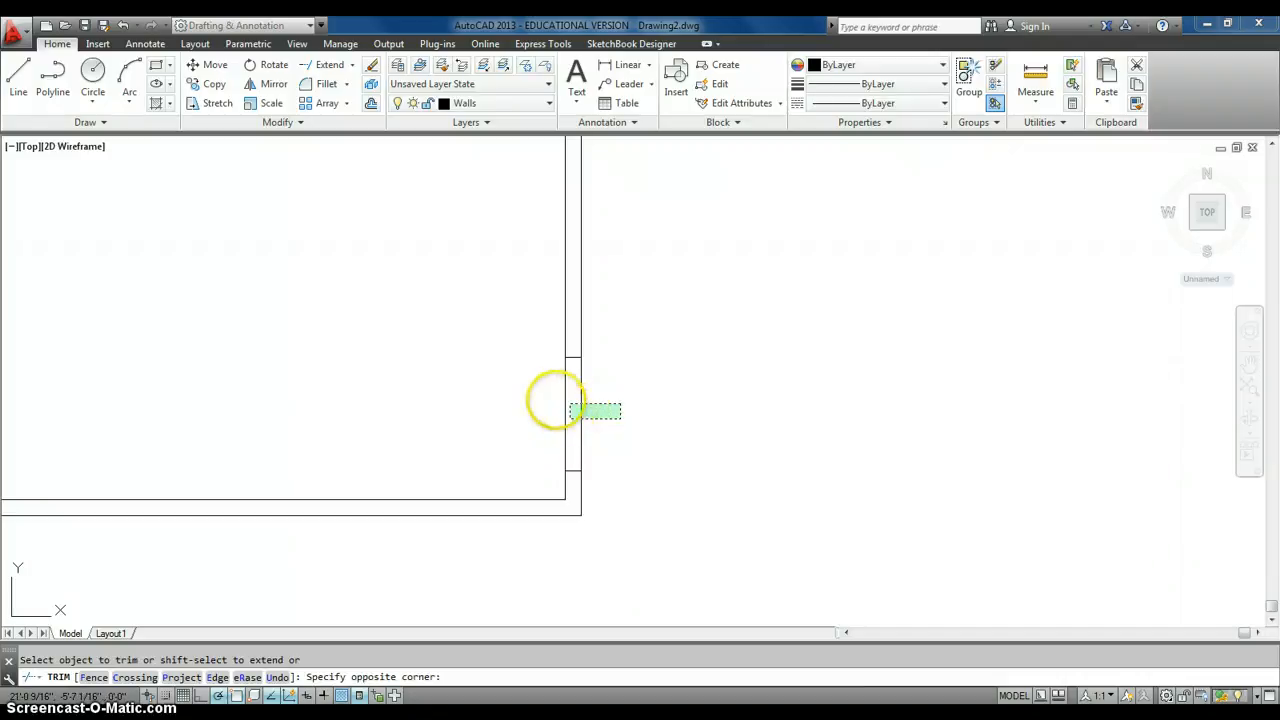
{"action": "left_click", "coordinate": [548, 398]}
{"action": "right_click", "coordinate": [618, 388]}
{"action": "left_click", "coordinate": [630, 390]}
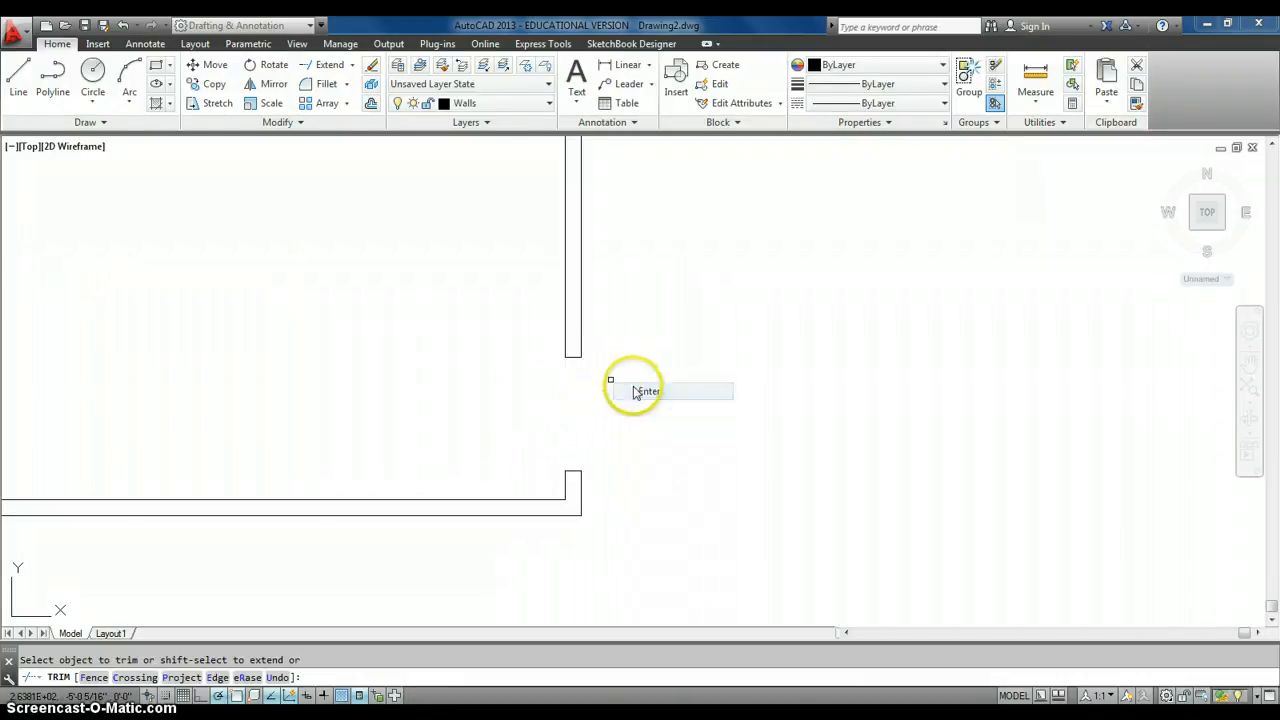
Step: Make Doors and Windows the current layer and draw a line along the doorway's inner side from the lower jamb corner to the upper one
{"action": "middle_click_drag", "start_coordinate": [611, 412], "coordinate": [597, 400]}
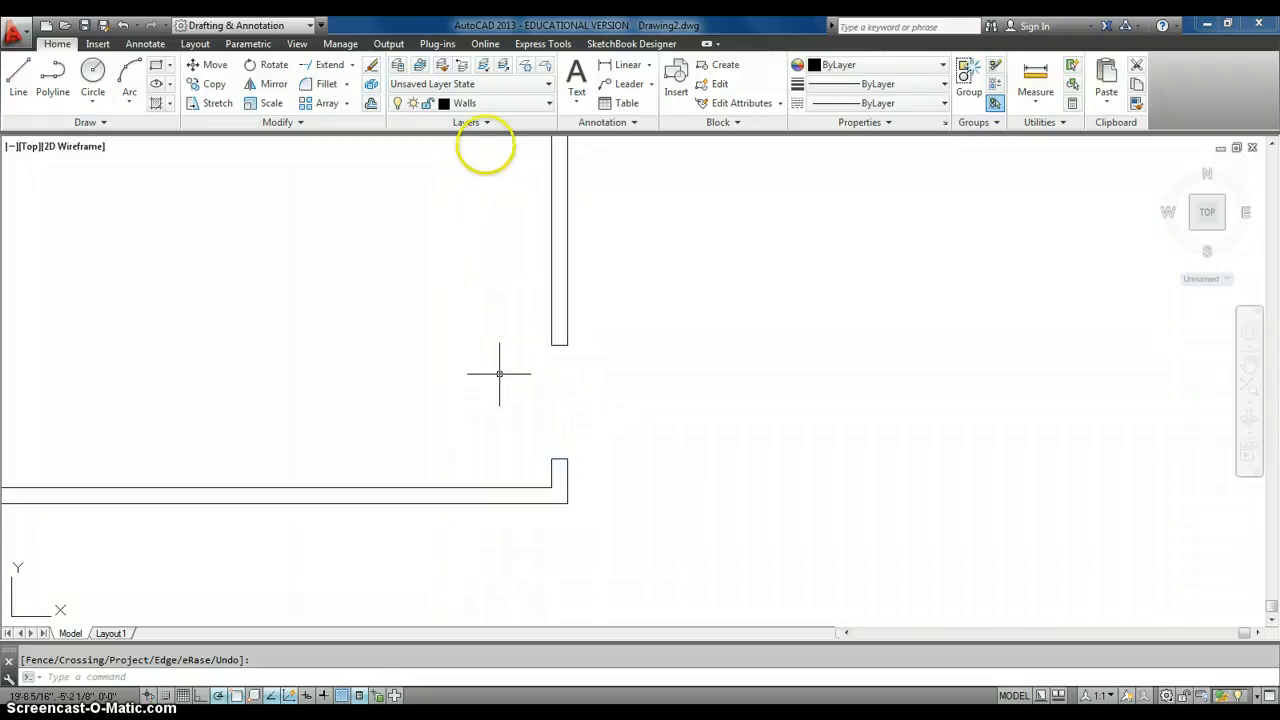
{"action": "left_click", "coordinate": [500, 105]}
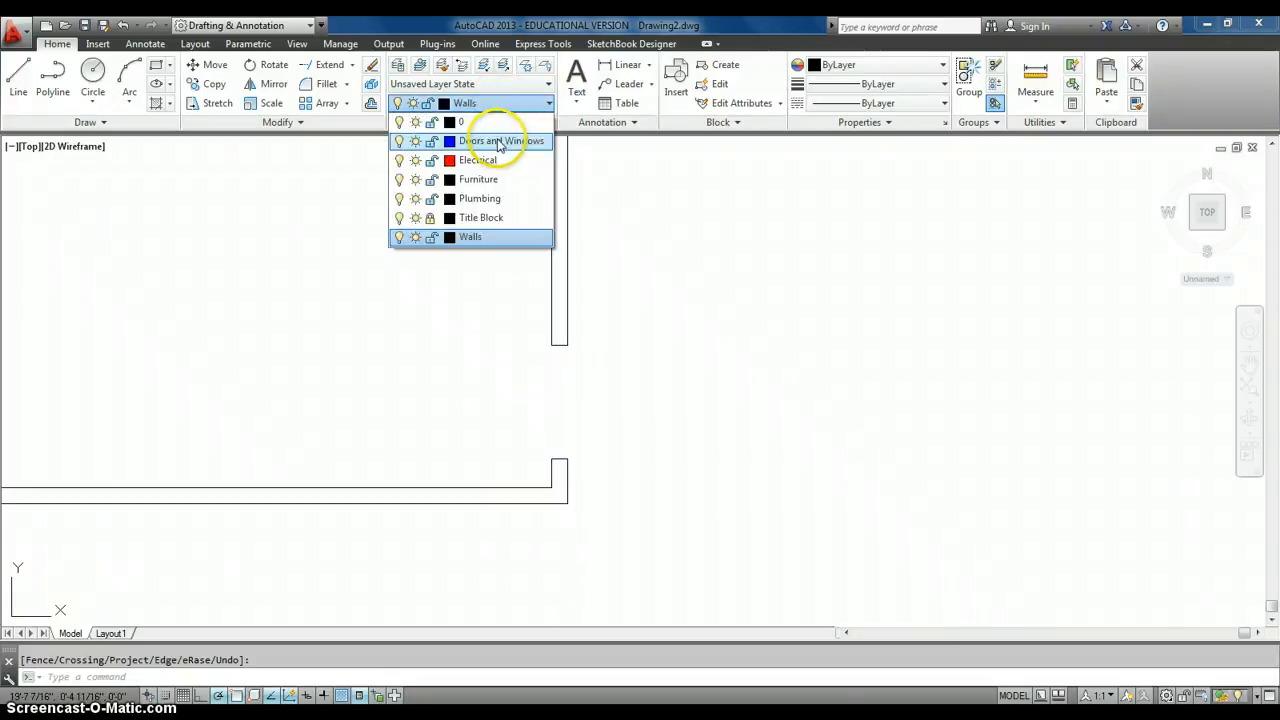
{"action": "left_click", "coordinate": [498, 141]}
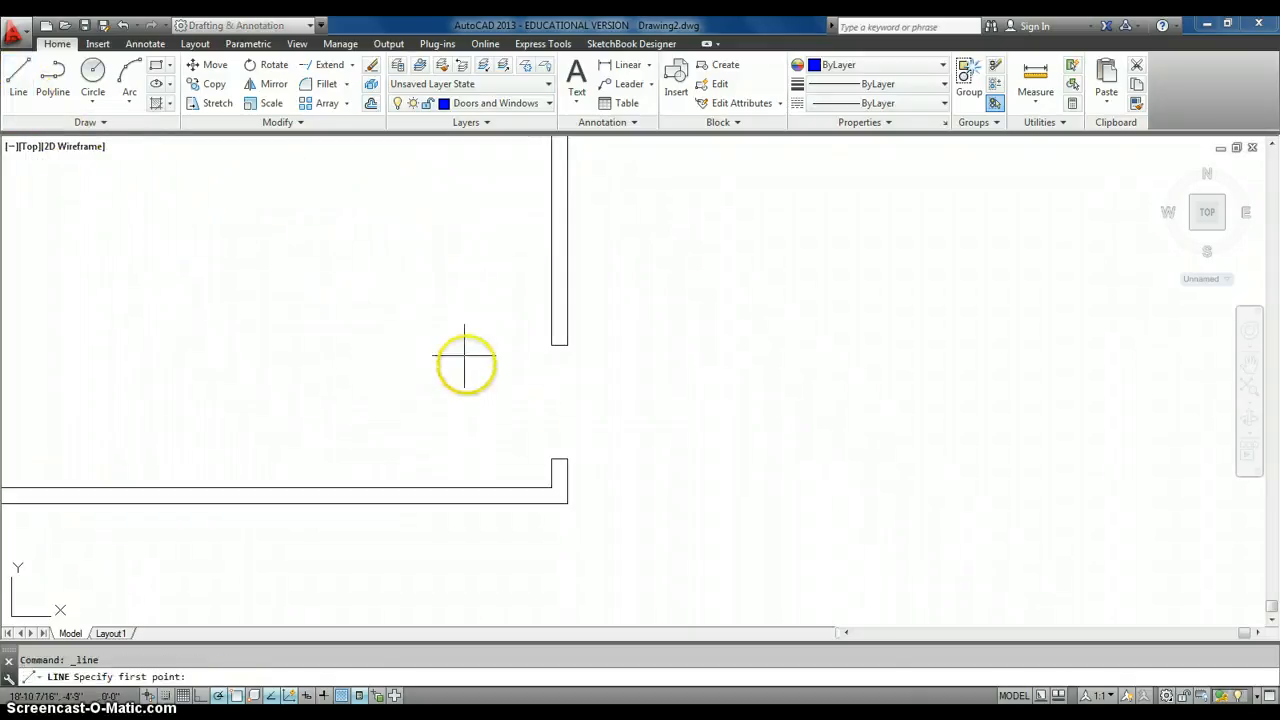
{"action": "left_click", "coordinate": [551, 459]}
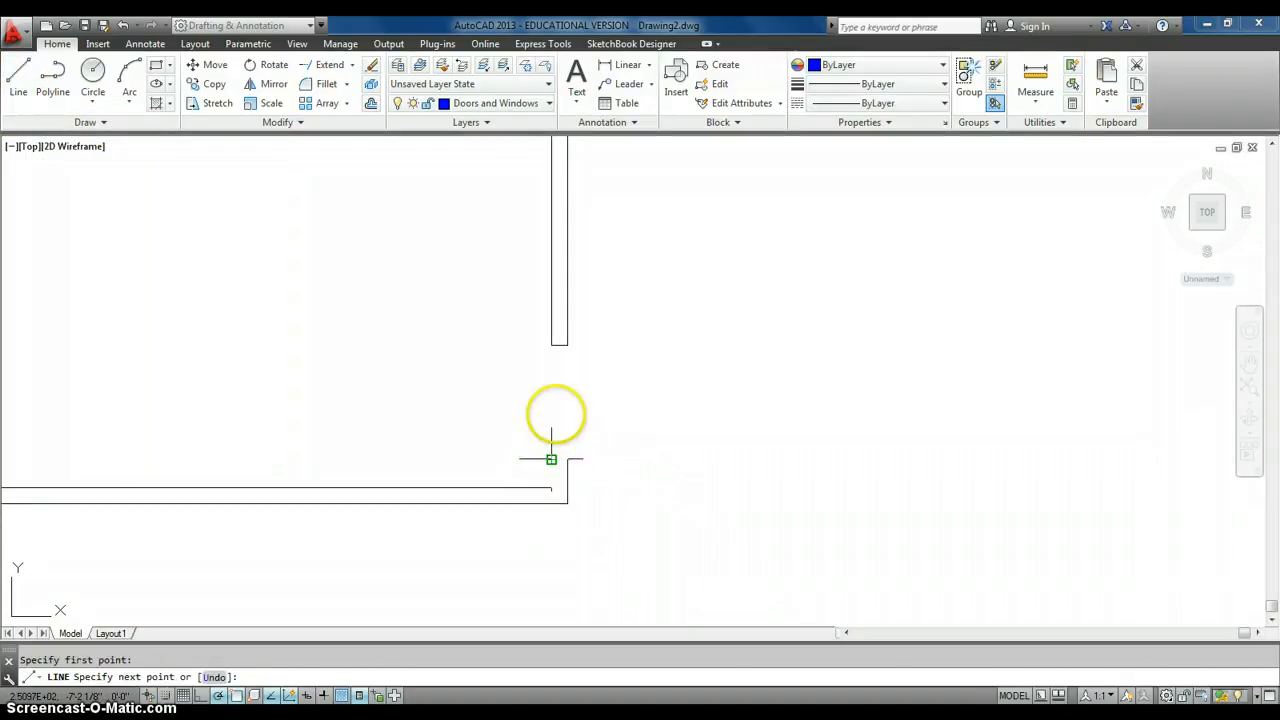
{"action": "left_click", "coordinate": [551, 345]}
{"action": "right_click", "coordinate": [582, 380]}
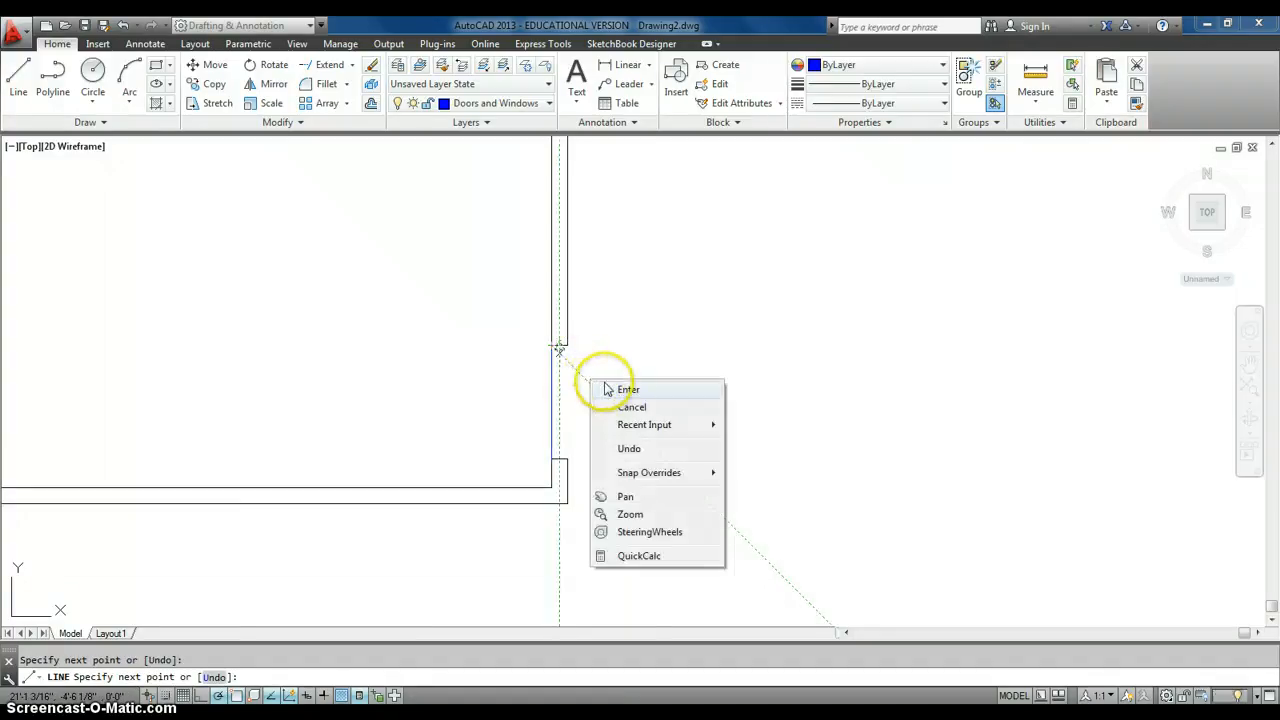
{"action": "left_click", "coordinate": [622, 390]}
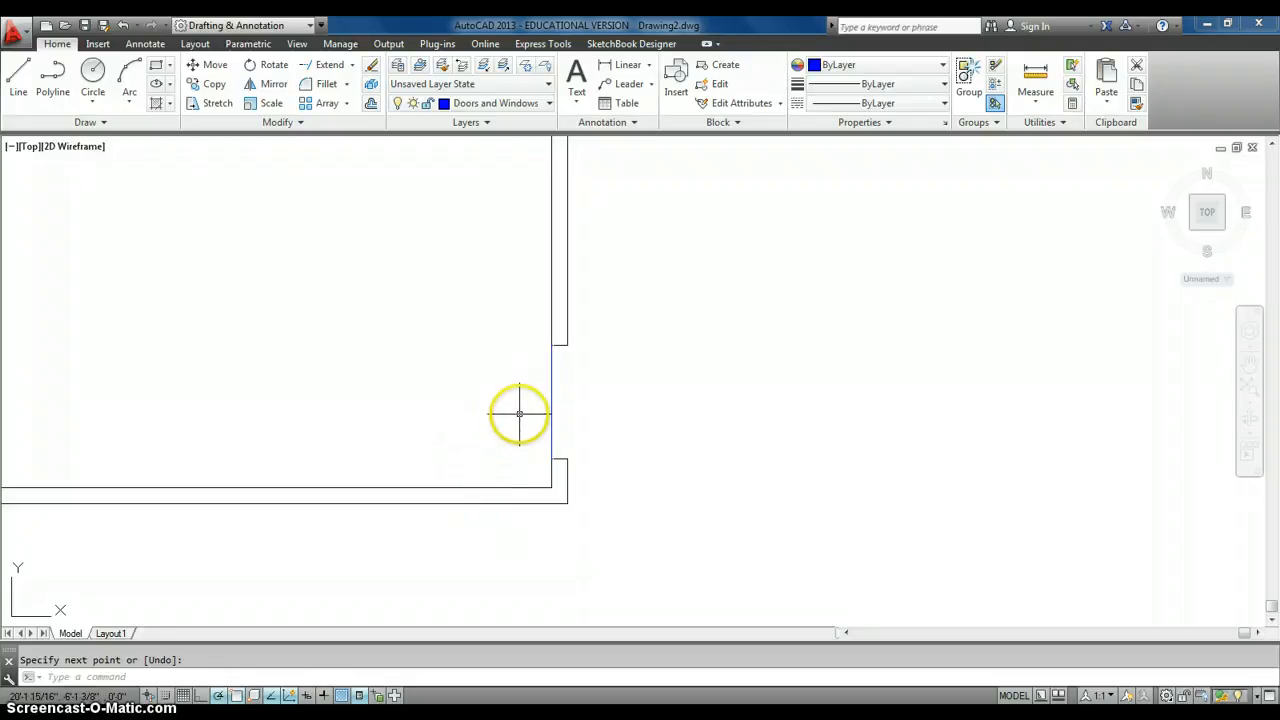
Step: Rotate the door line 45° into the room about its lower endpoint at the lower jamb
{"action": "type", "text": "rotate"}
{"action": "key", "text": "Return"}
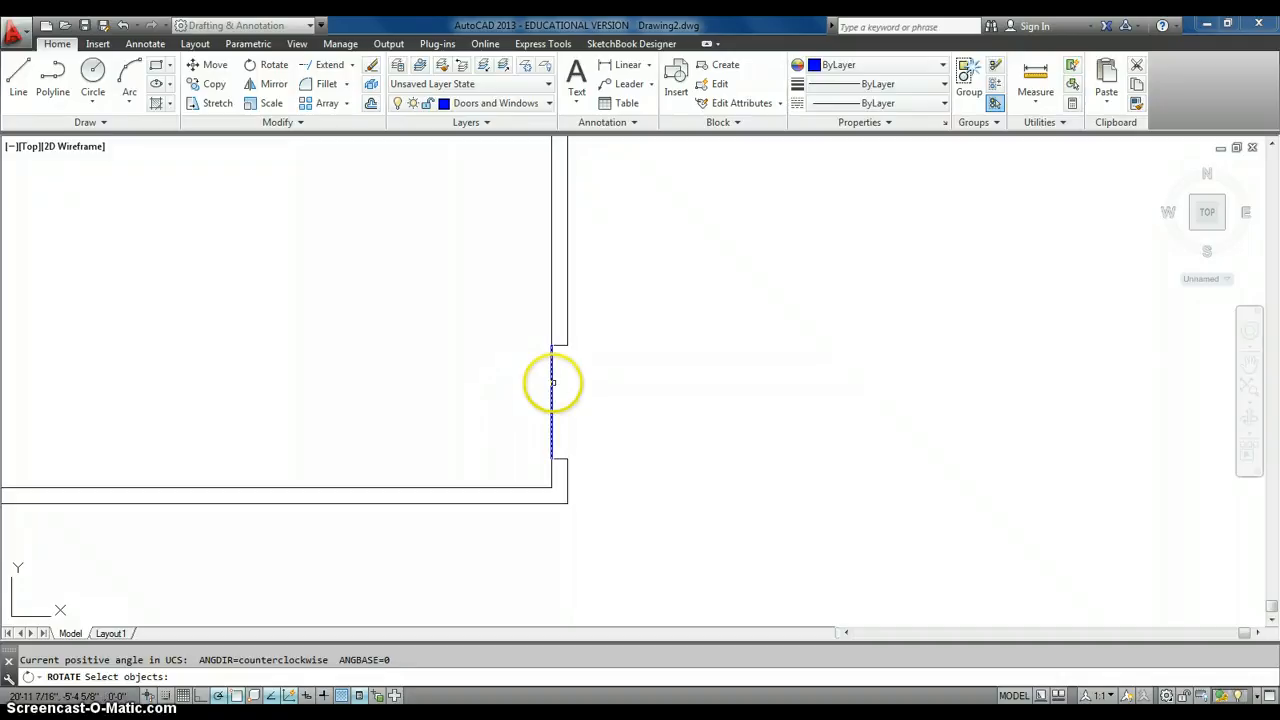
{"action": "left_click", "coordinate": [553, 382]}
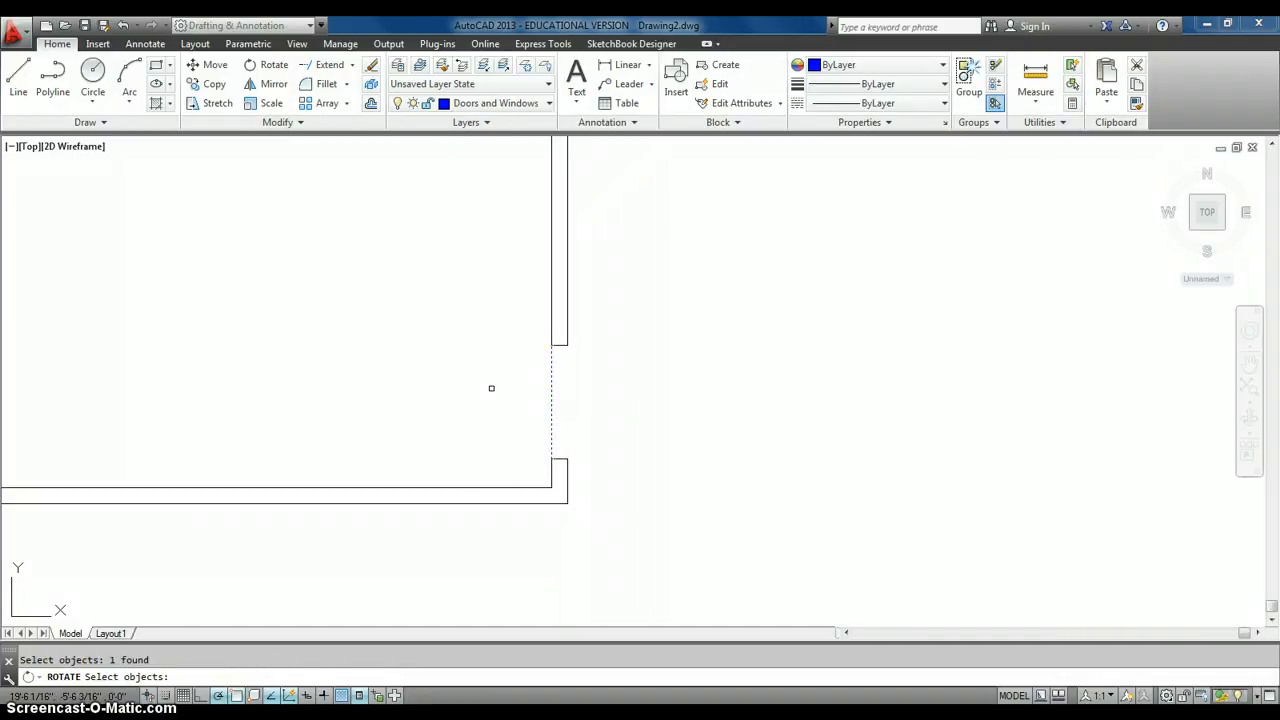
{"action": "key", "text": "Return"}
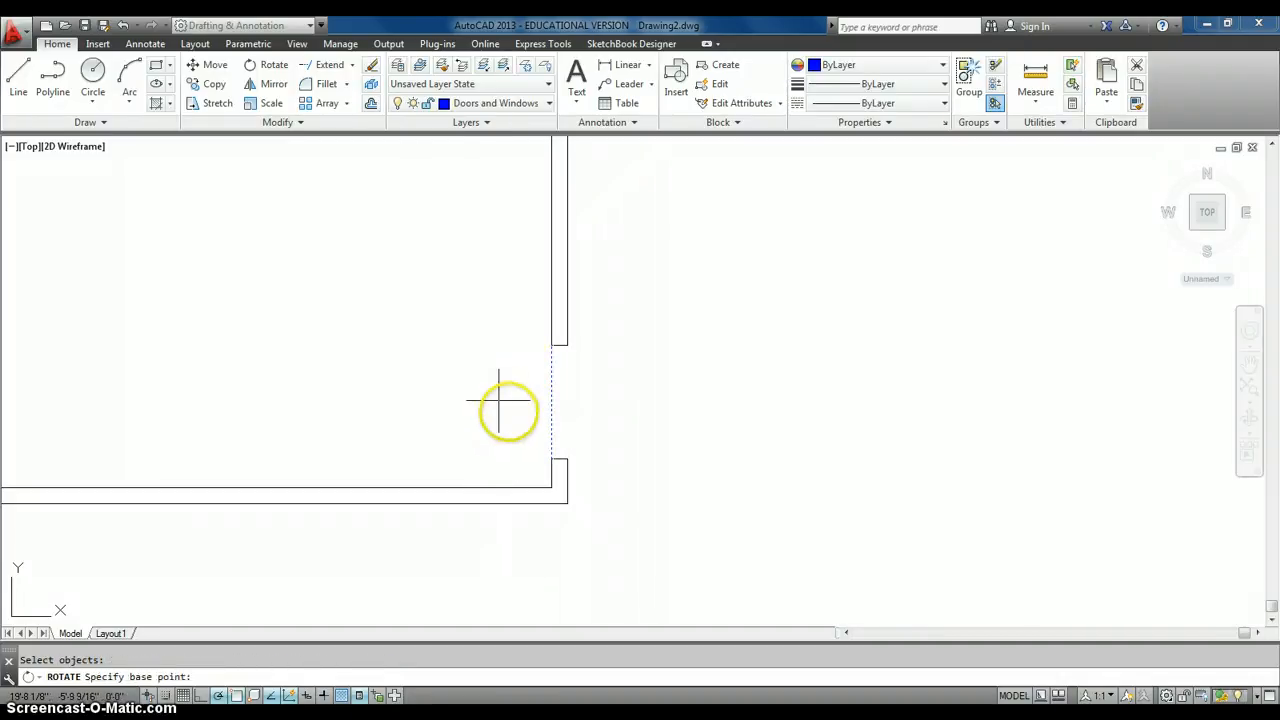
{"action": "left_click", "coordinate": [551, 459]}
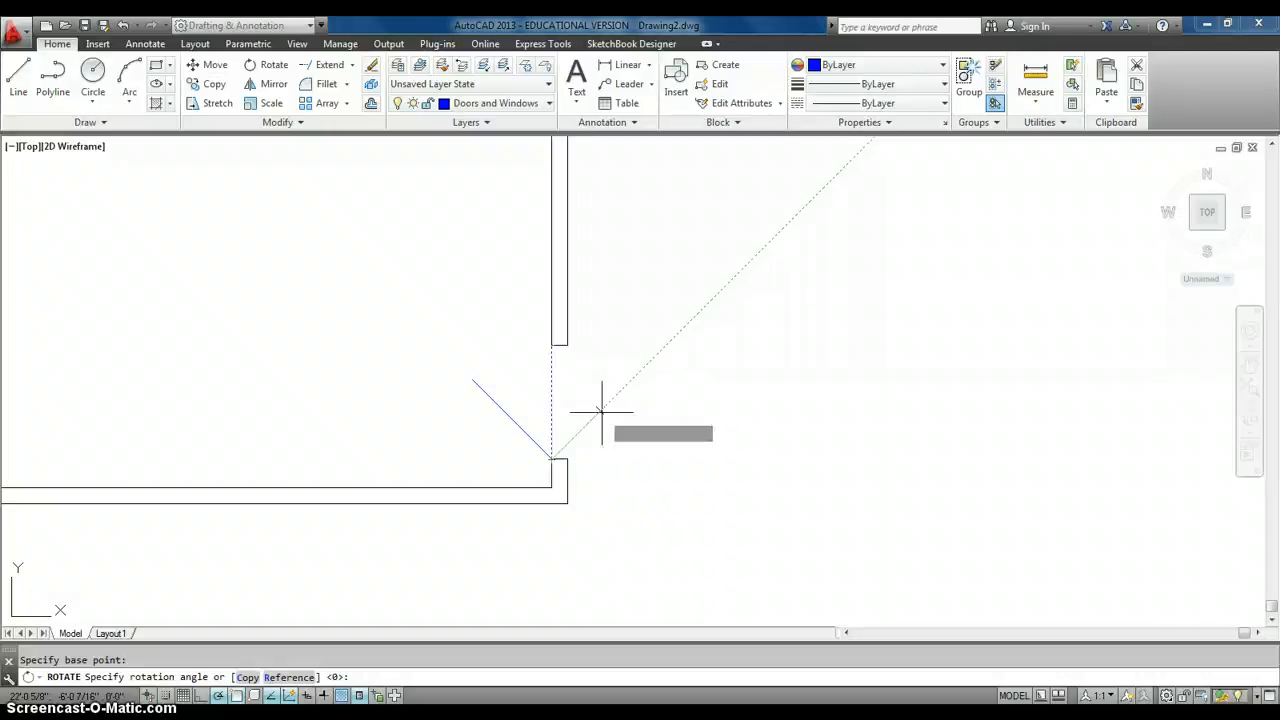
{"action": "left_click", "coordinate": [601, 412]}
Step: Draw a circle centred on the door line's hinge end at the lower jamb, with its radius reaching the line's free end
{"action": "middle_click_drag", "start_coordinate": [601, 412], "coordinate": [599, 400]}
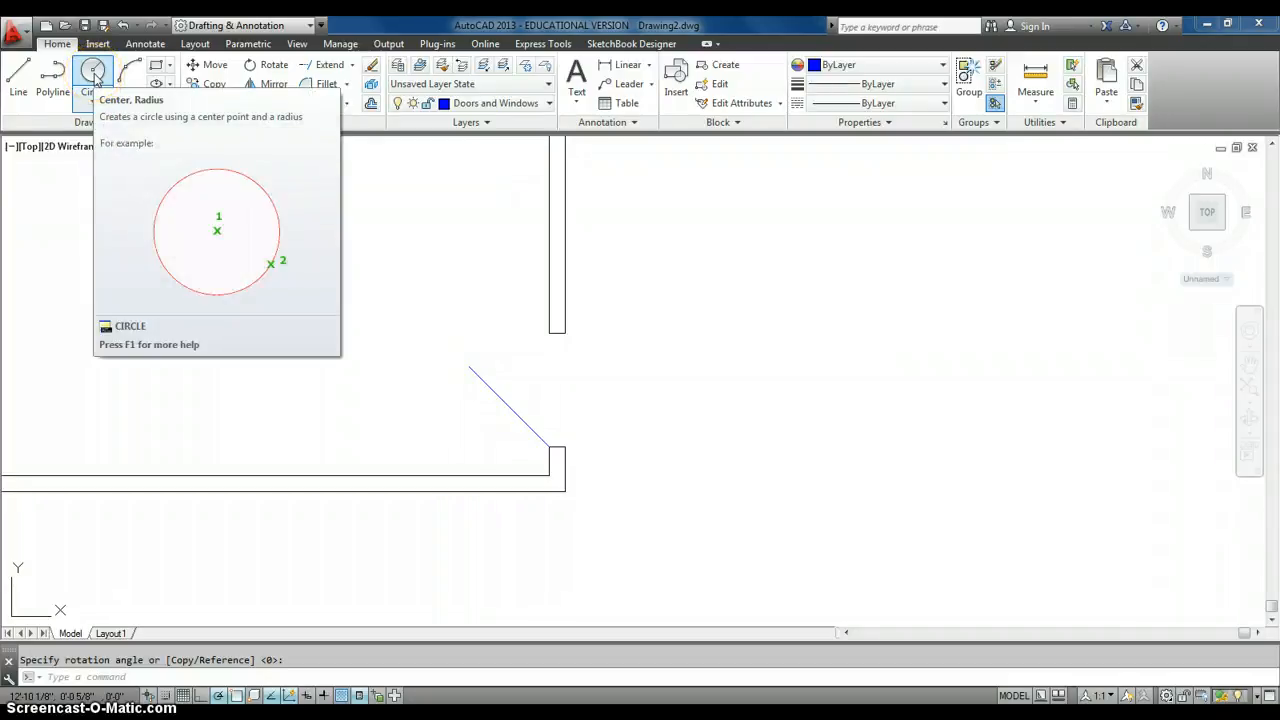
{"action": "left_click", "coordinate": [93, 72]}
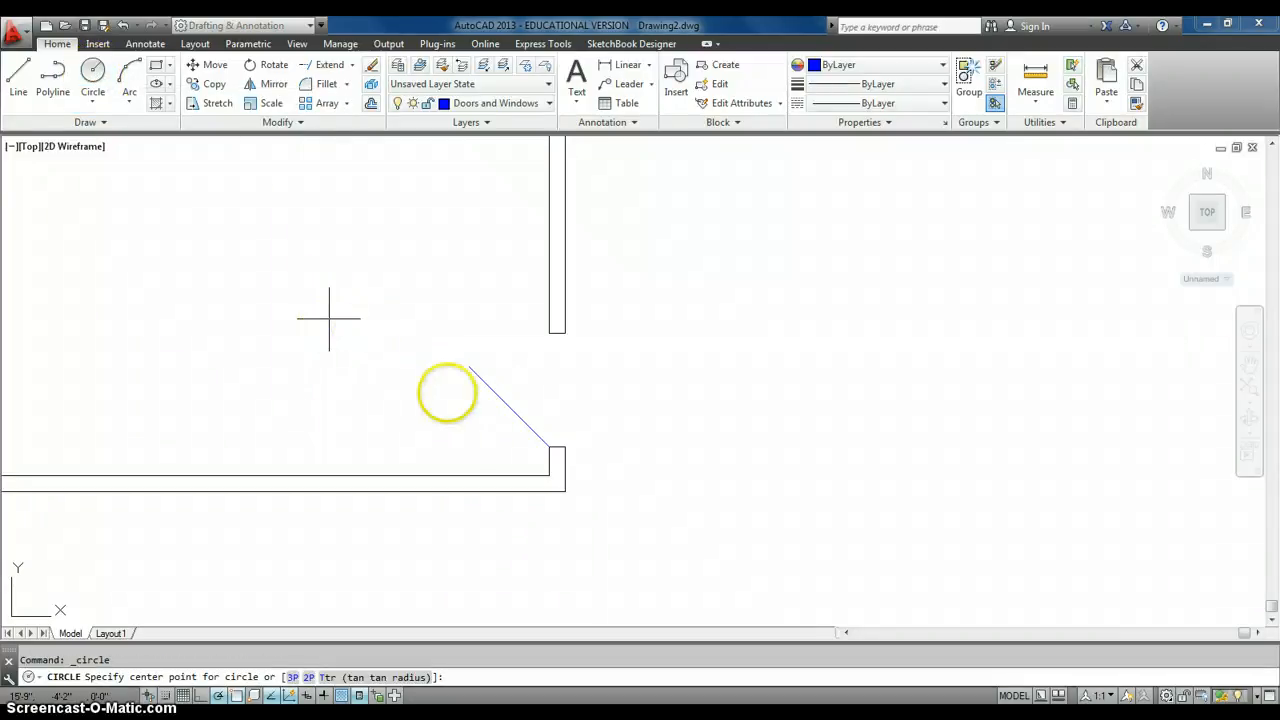
{"action": "left_click", "coordinate": [549, 446]}
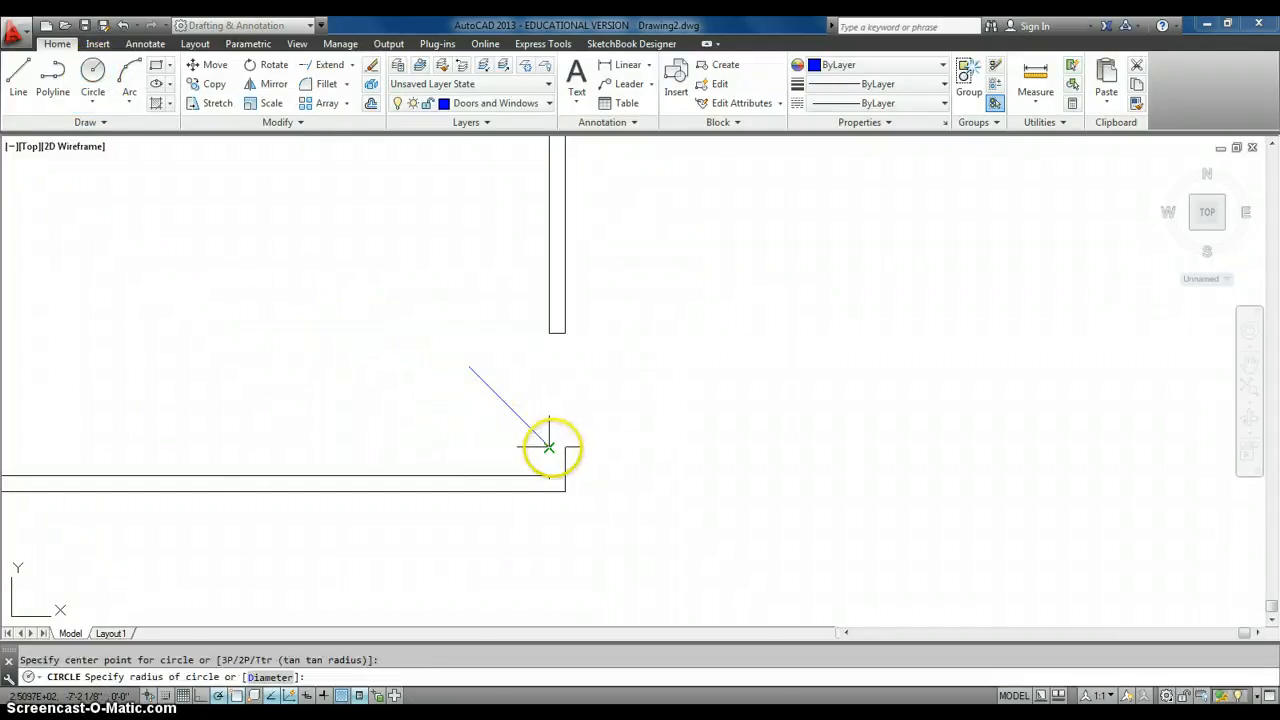
{"action": "left_click", "coordinate": [469, 367]}
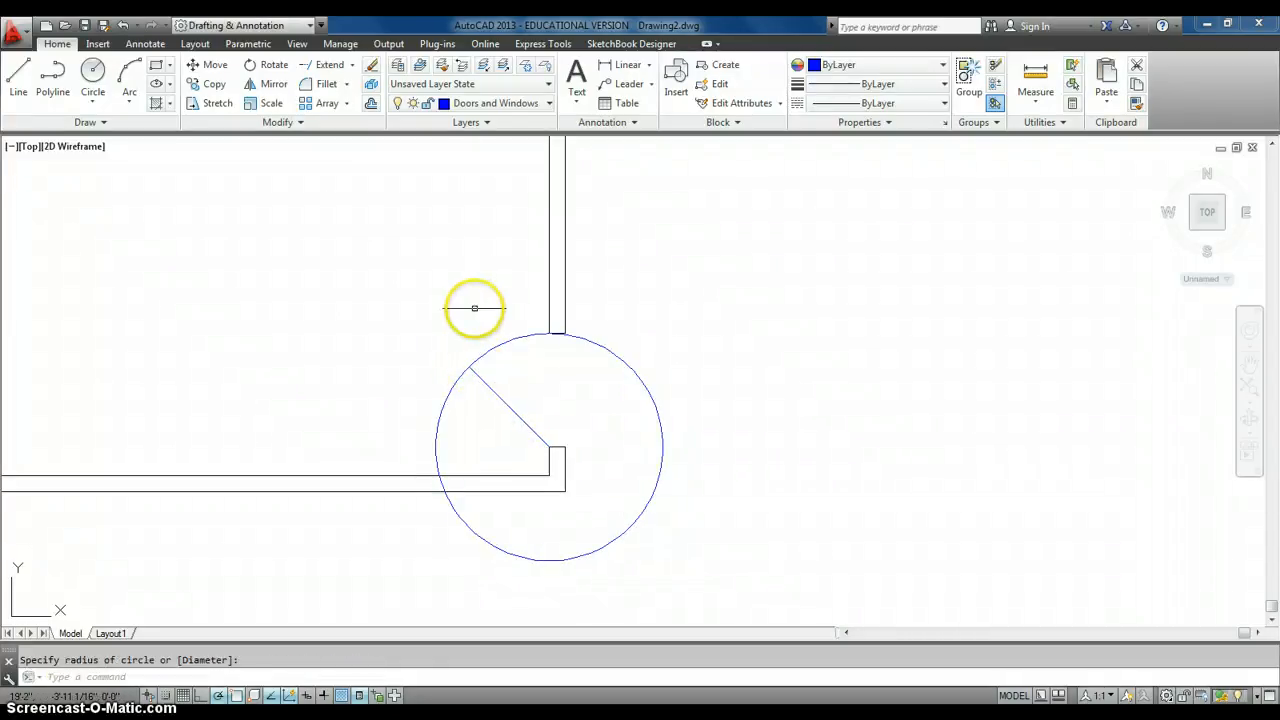
Step: Trim the circle using all objects as cutting edges, keeping only the swing arc between the door's free end and the upper jamb
{"action": "middle_click_drag", "start_coordinate": [474, 308], "coordinate": [466, 289]}
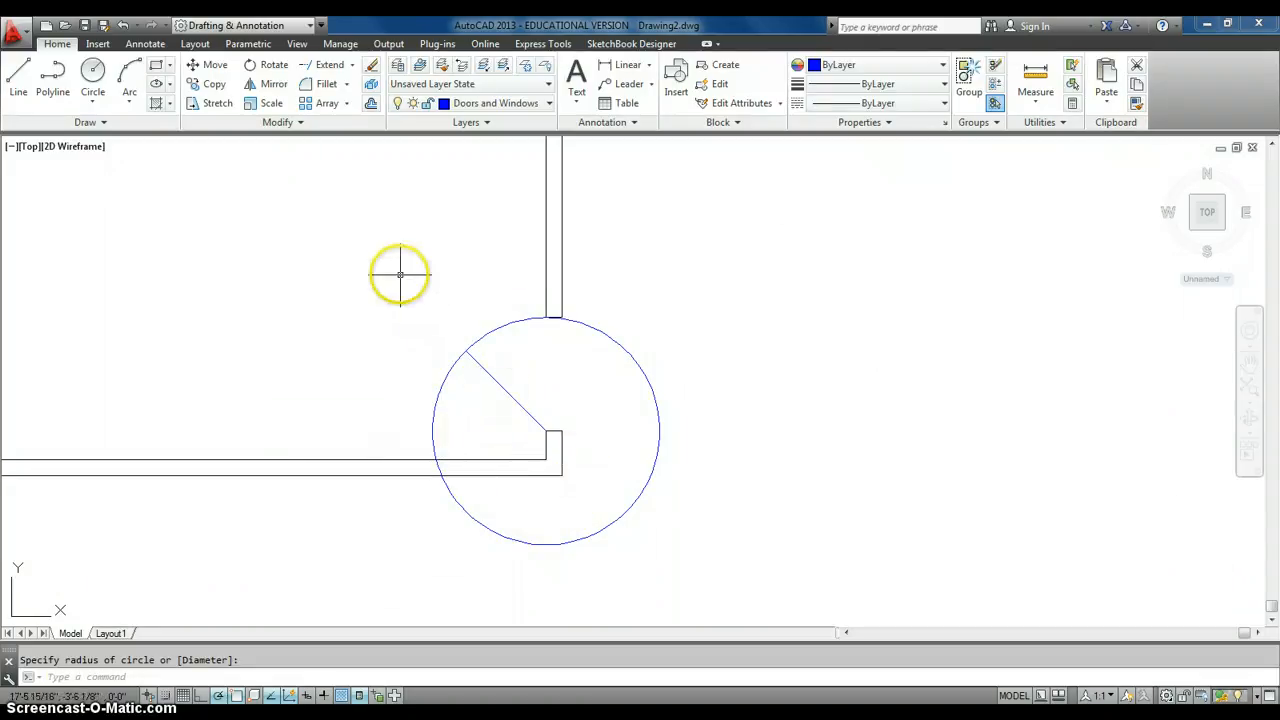
{"action": "type", "text": "t"}
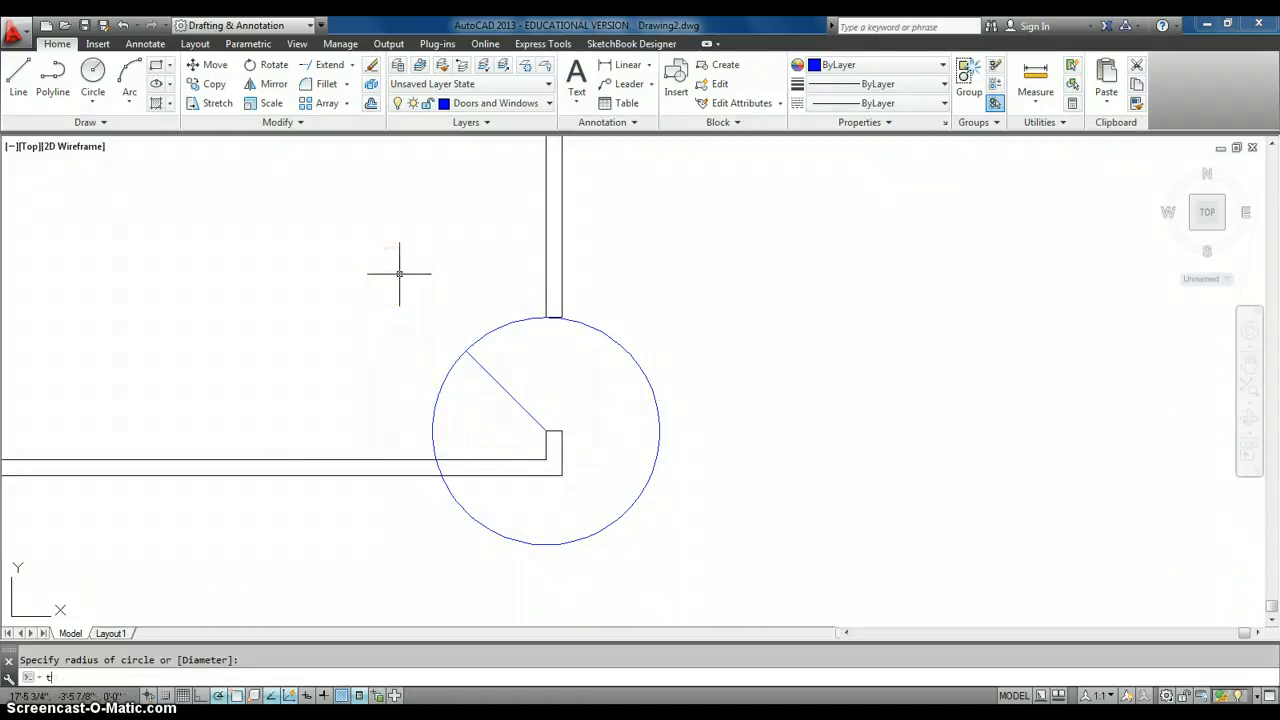
{"action": "type", "text": "s or"}
{"action": "key", "text": "Return"}
{"action": "key", "text": "Return"}
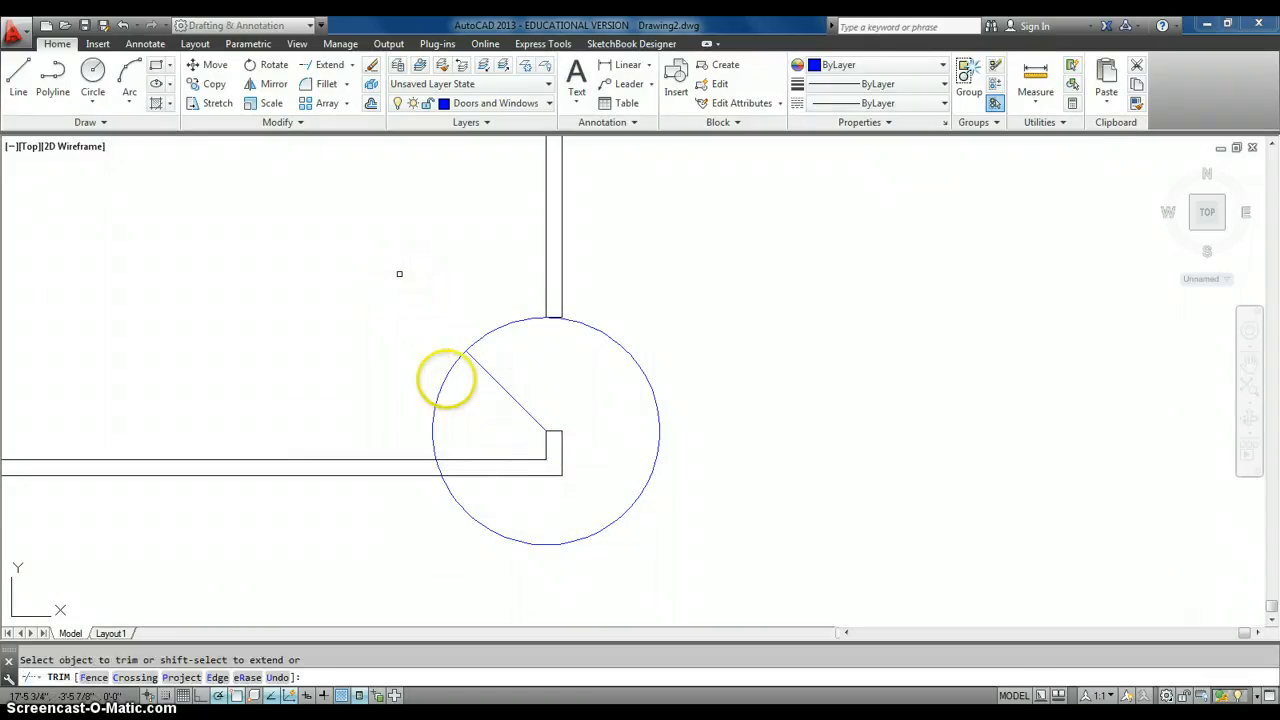
{"action": "left_click", "coordinate": [439, 390]}
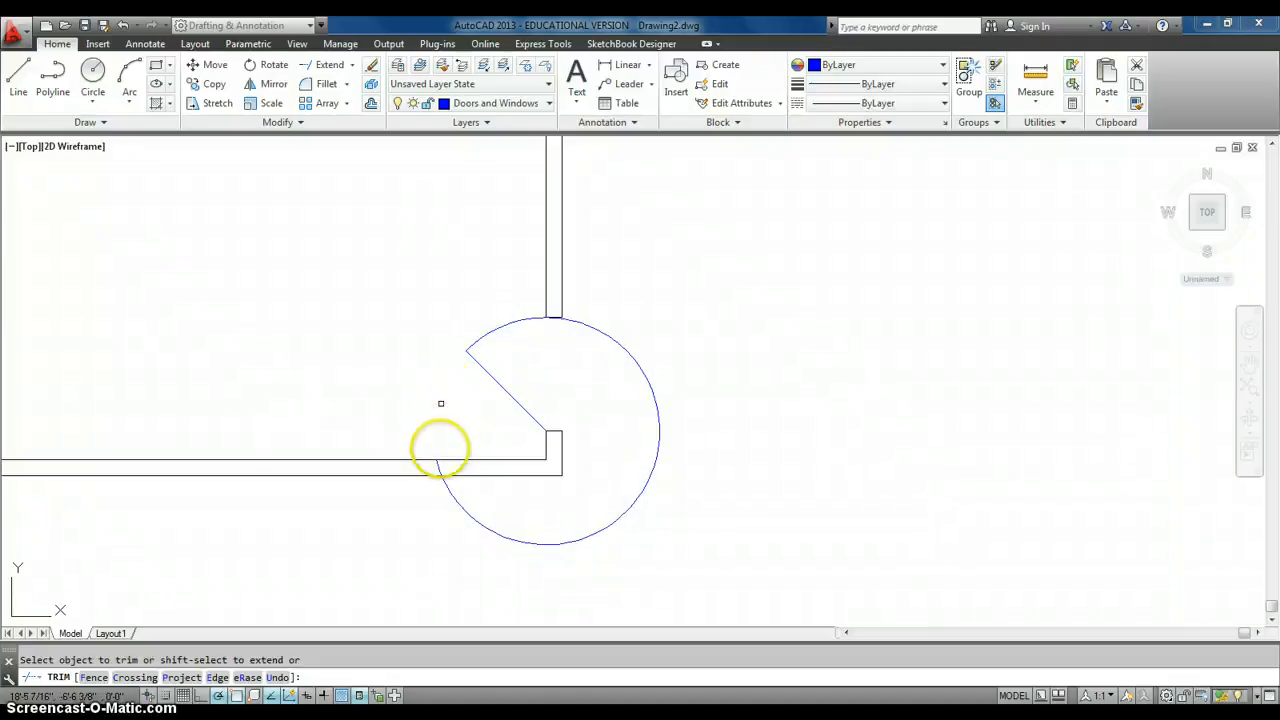
{"action": "left_click", "coordinate": [443, 490]}
{"action": "right_click", "coordinate": [517, 366]}
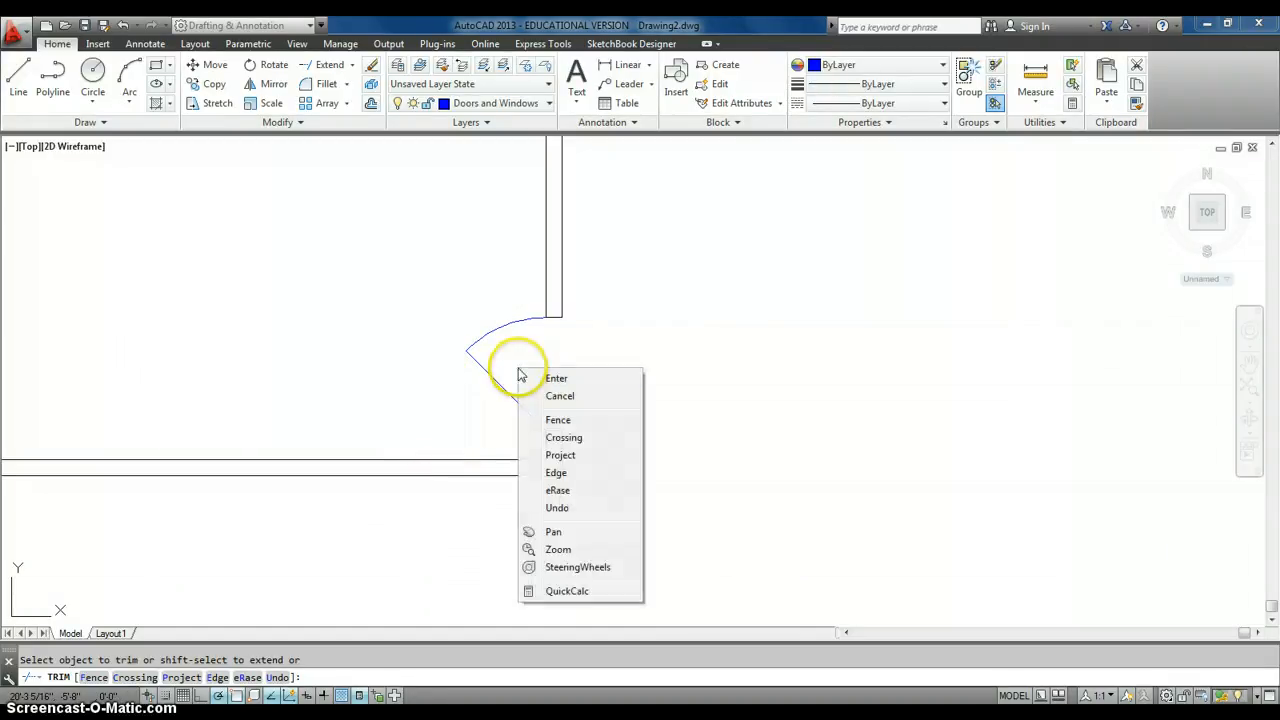
{"action": "left_click", "coordinate": [540, 373]}
{"action": "middle_click_drag", "start_coordinate": [517, 367], "coordinate": [515, 373]}
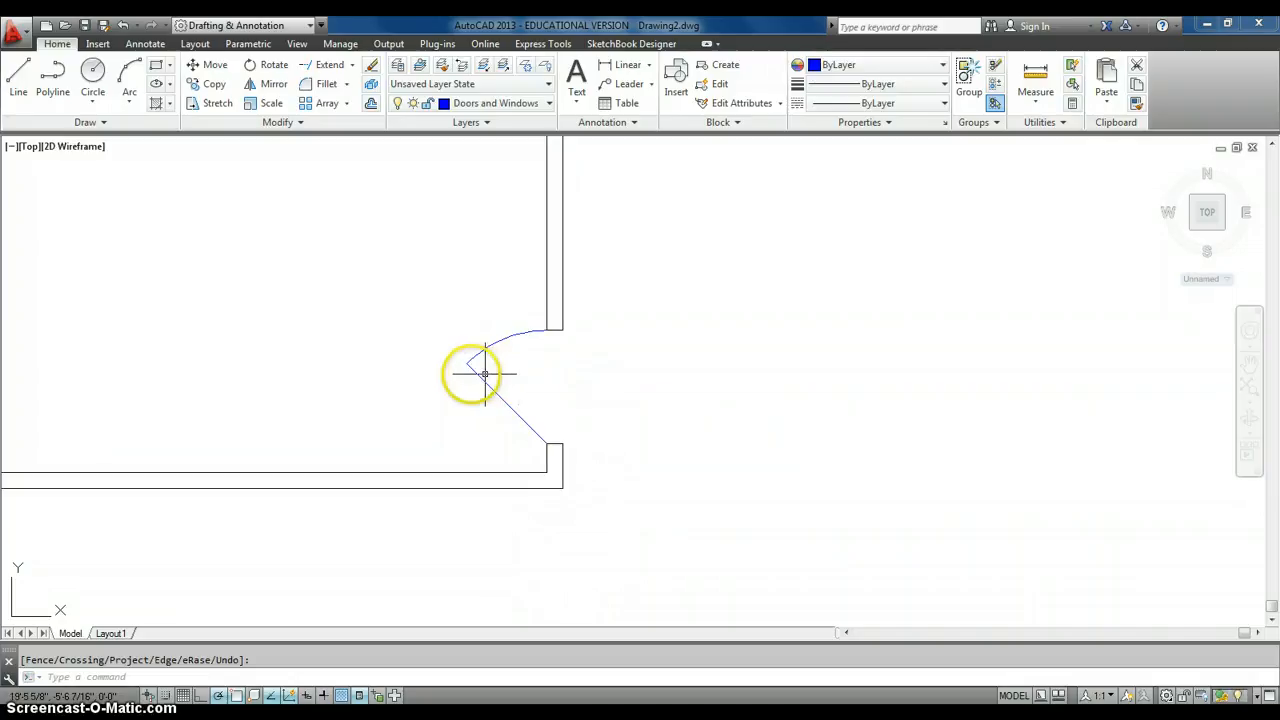
{"action": "left_click", "coordinate": [474, 358]}
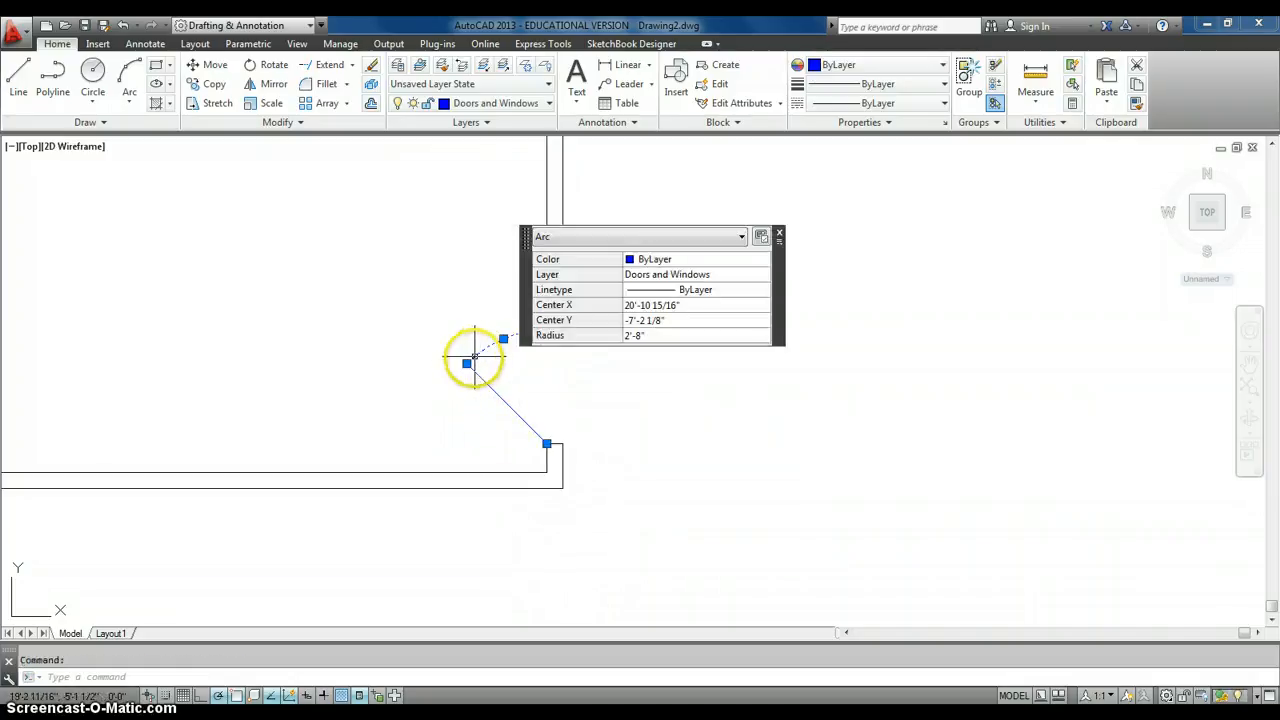
{"action": "left_click", "coordinate": [467, 365]}
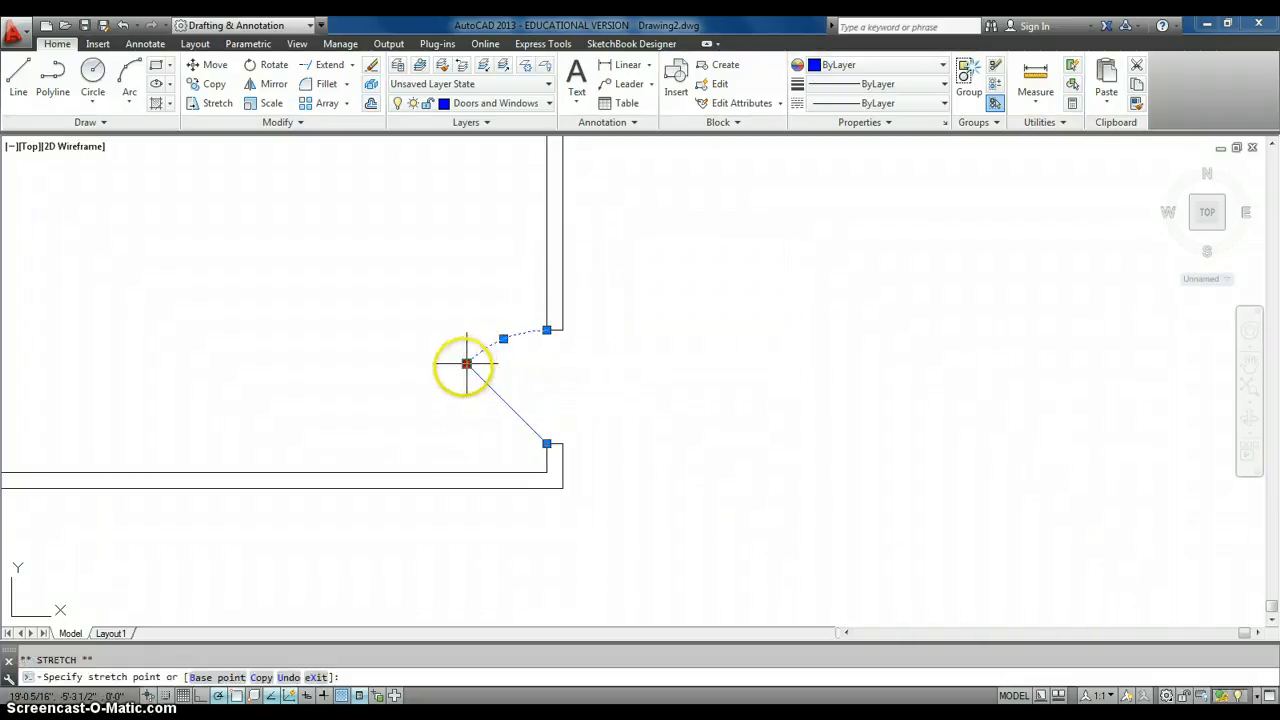
{"action": "left_click", "coordinate": [463, 368]}
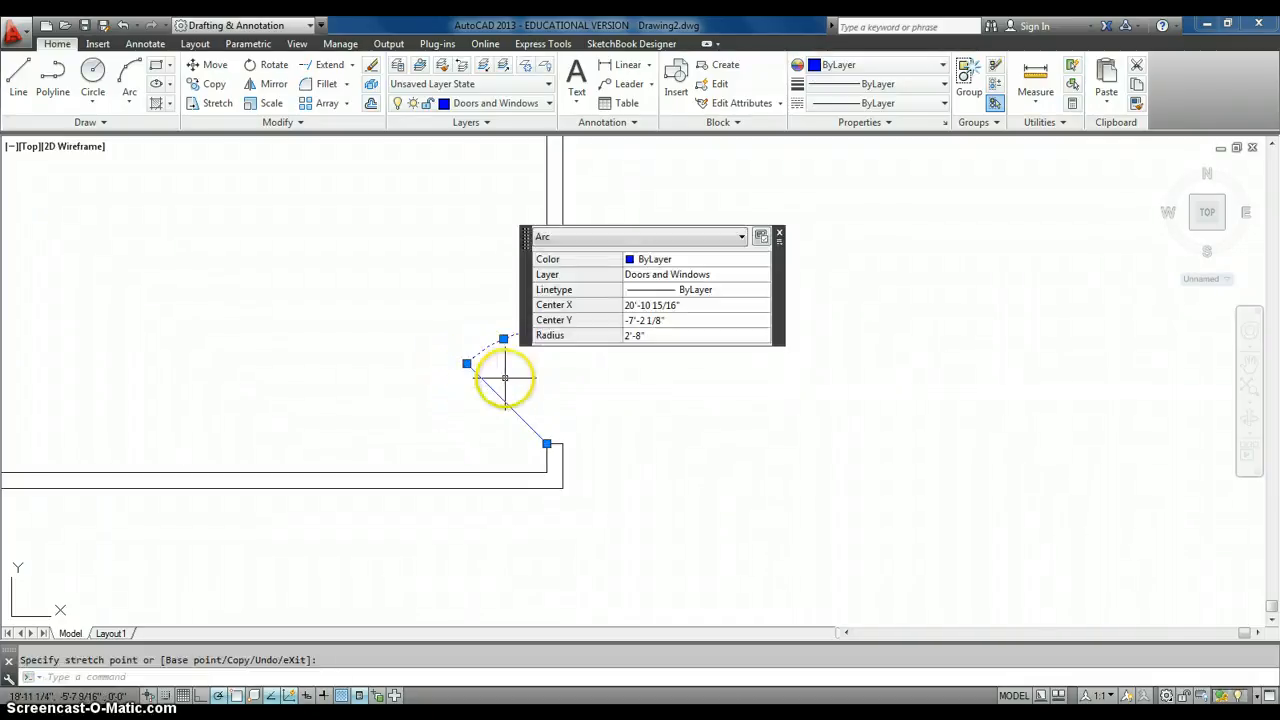
{"action": "key", "text": "Escape"}
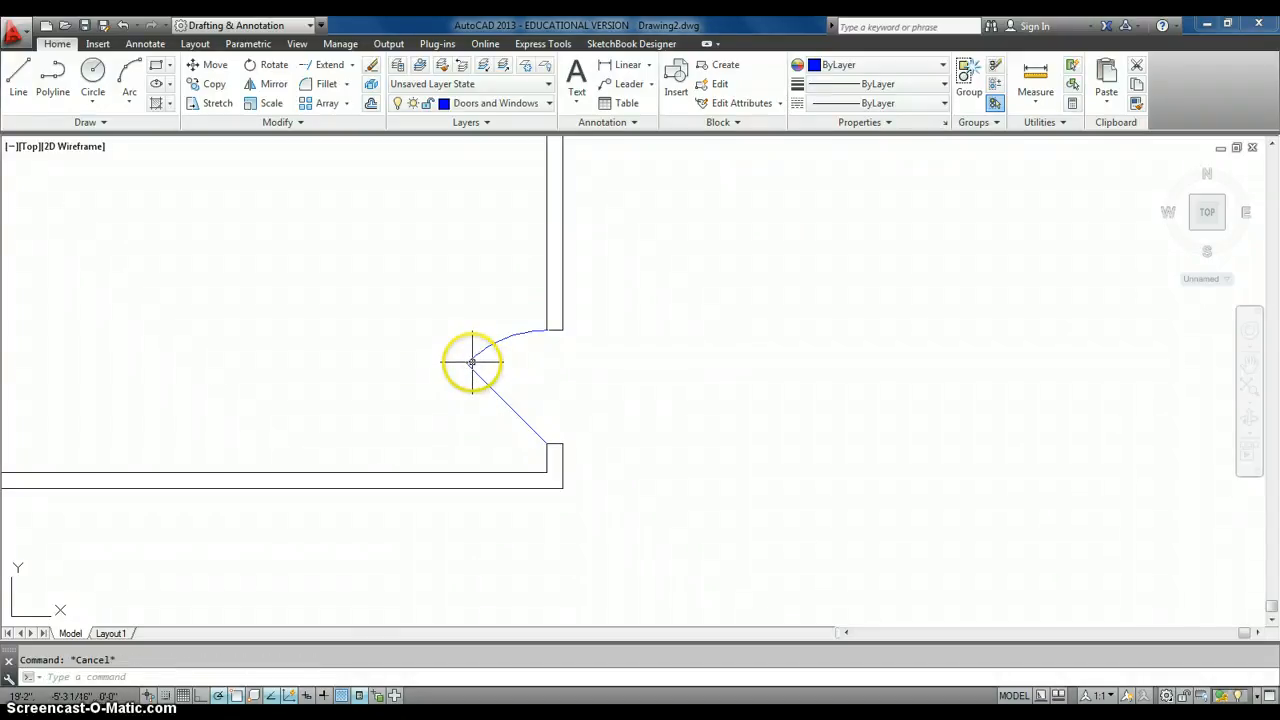
Step: Stretch the swing arc's free end slightly past the door line's tip, following the arc's curve
{"action": "left_click", "coordinate": [466, 364]}
{"action": "left_click", "coordinate": [466, 364]}
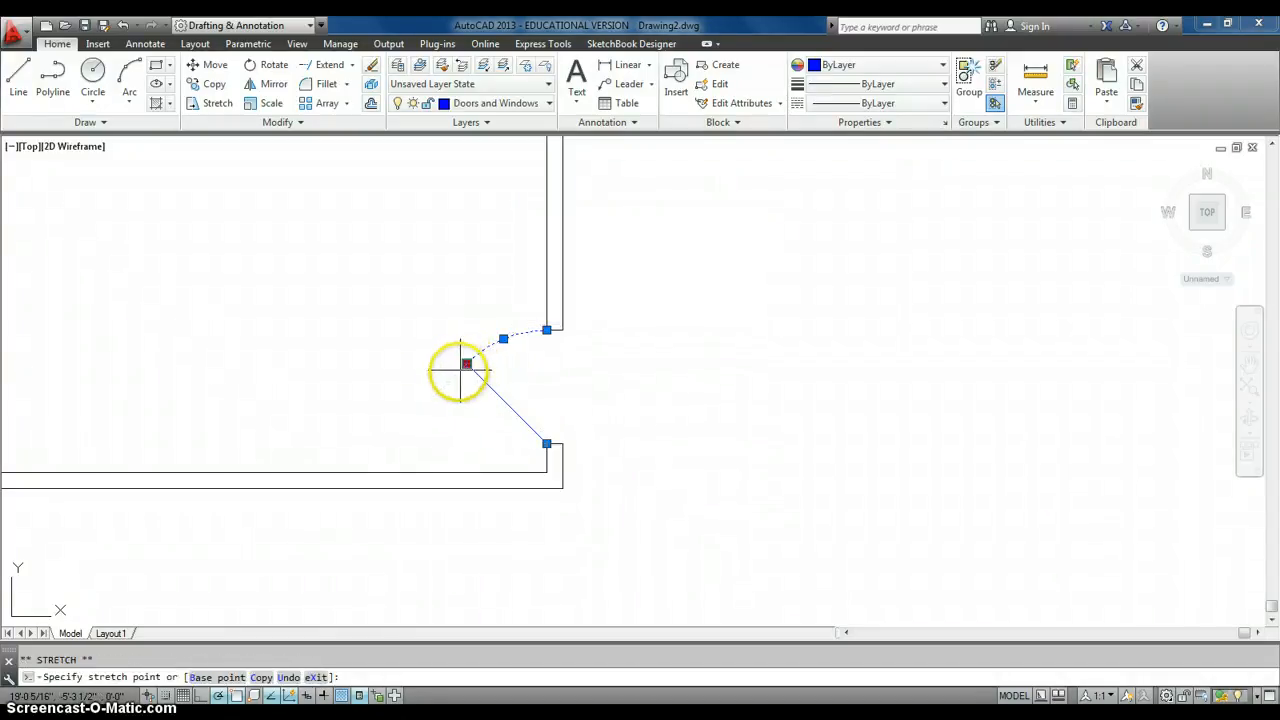
{"action": "left_click", "coordinate": [455, 375]}
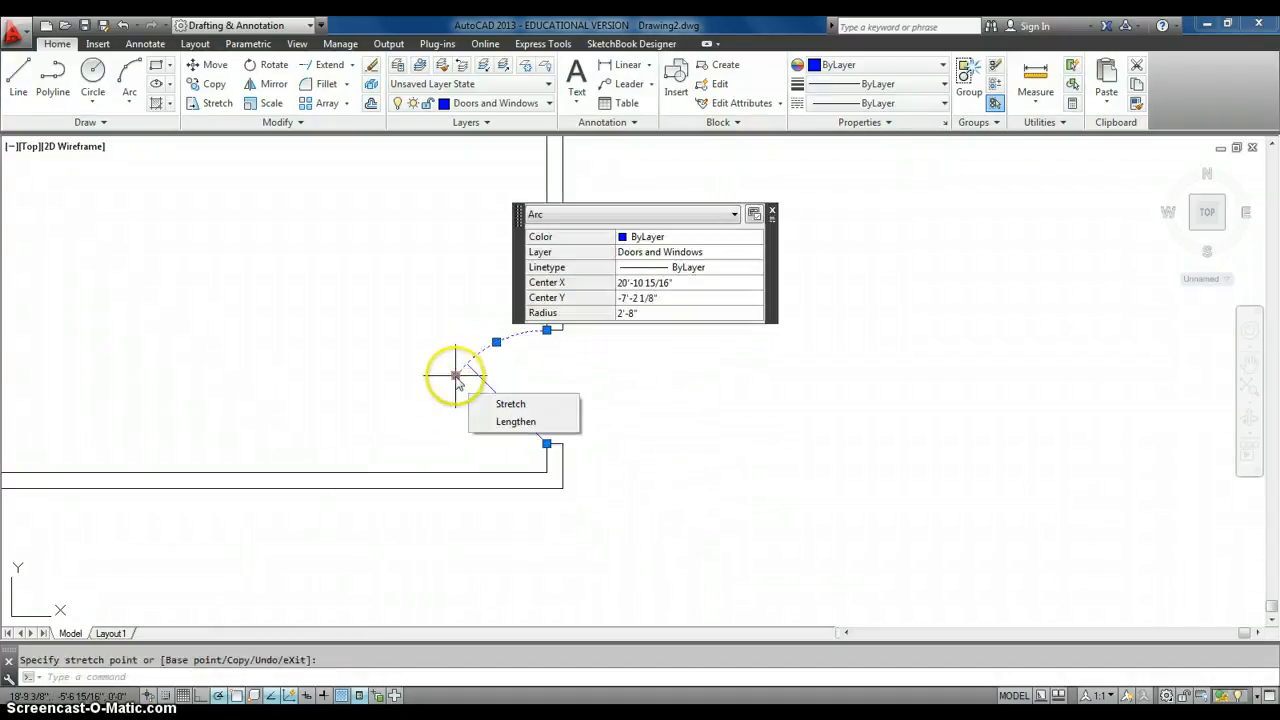
{"action": "key", "text": "Escape"}
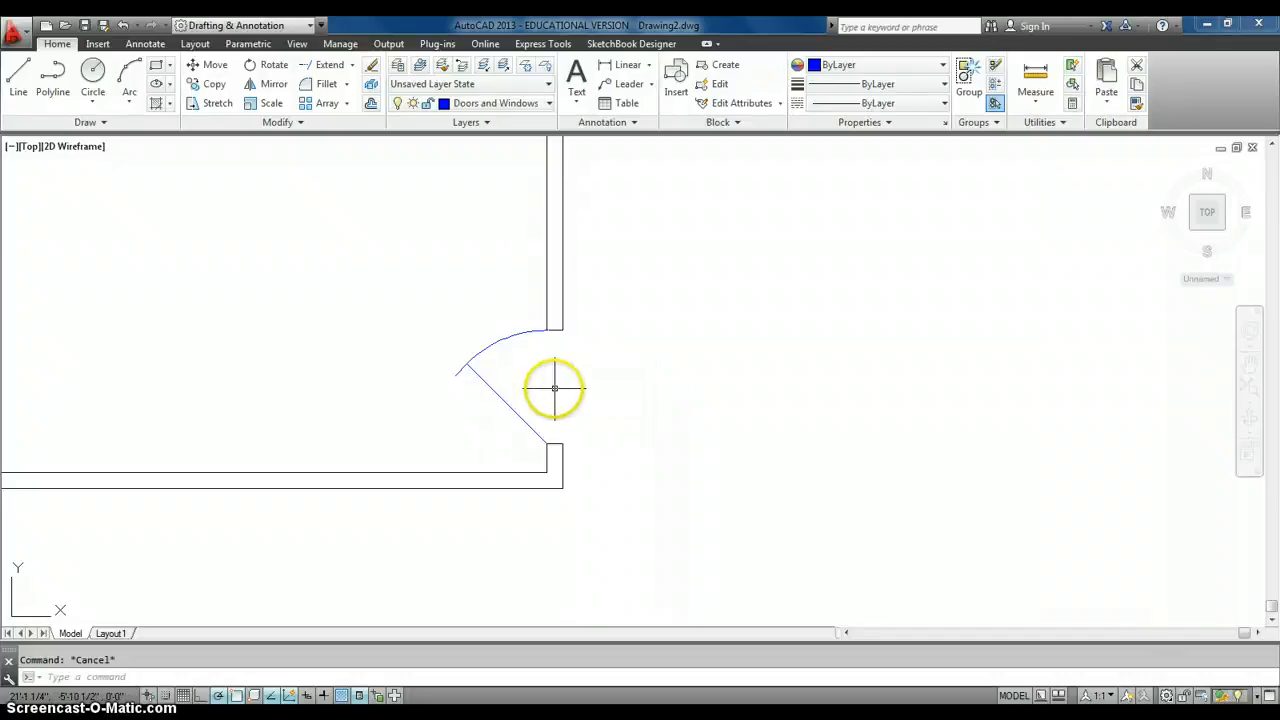
Step: Make Walls the current layer for work on the room's top wall
{"action": "mouse_move", "coordinate": [551, 386]}
{"action": "middle_mouse_down"}
{"action": "mouse_move", "coordinate": [599, 397]}
{"action": "mouse_move", "coordinate": [594, 427]}
{"action": "middle_mouse_up"}
{"action": "scroll", "coordinate": [597, 398], "scroll_direction": "down", "scroll_amount": 2}
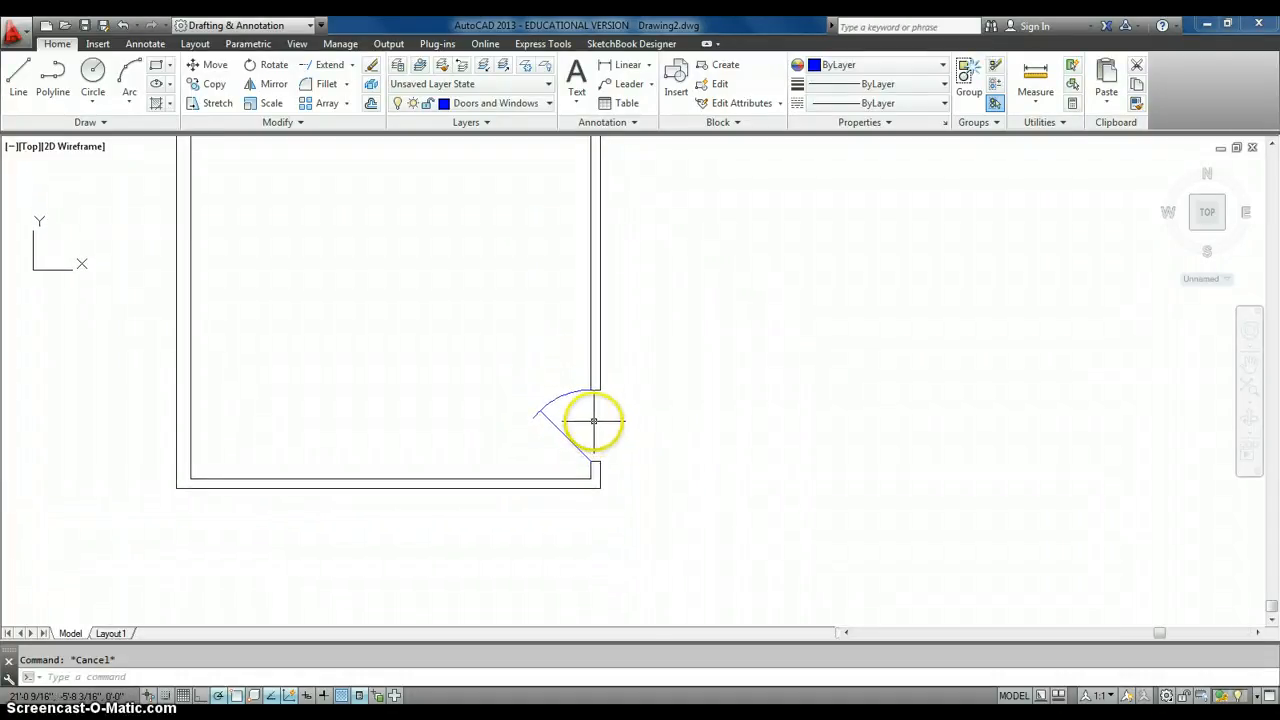
{"action": "middle_click_drag", "start_coordinate": [446, 309], "coordinate": [495, 456]}
{"action": "scroll", "coordinate": [443, 290], "scroll_direction": "up", "scroll_amount": 2}
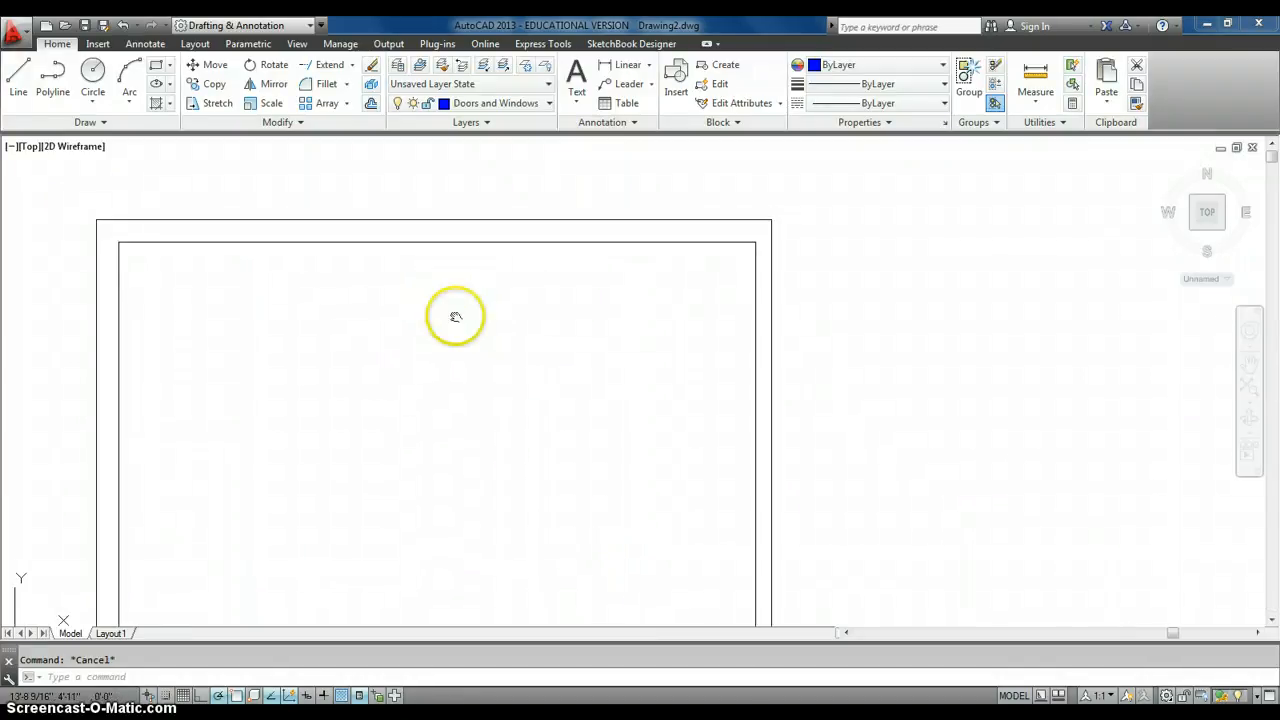
{"action": "left_click", "coordinate": [490, 104]}
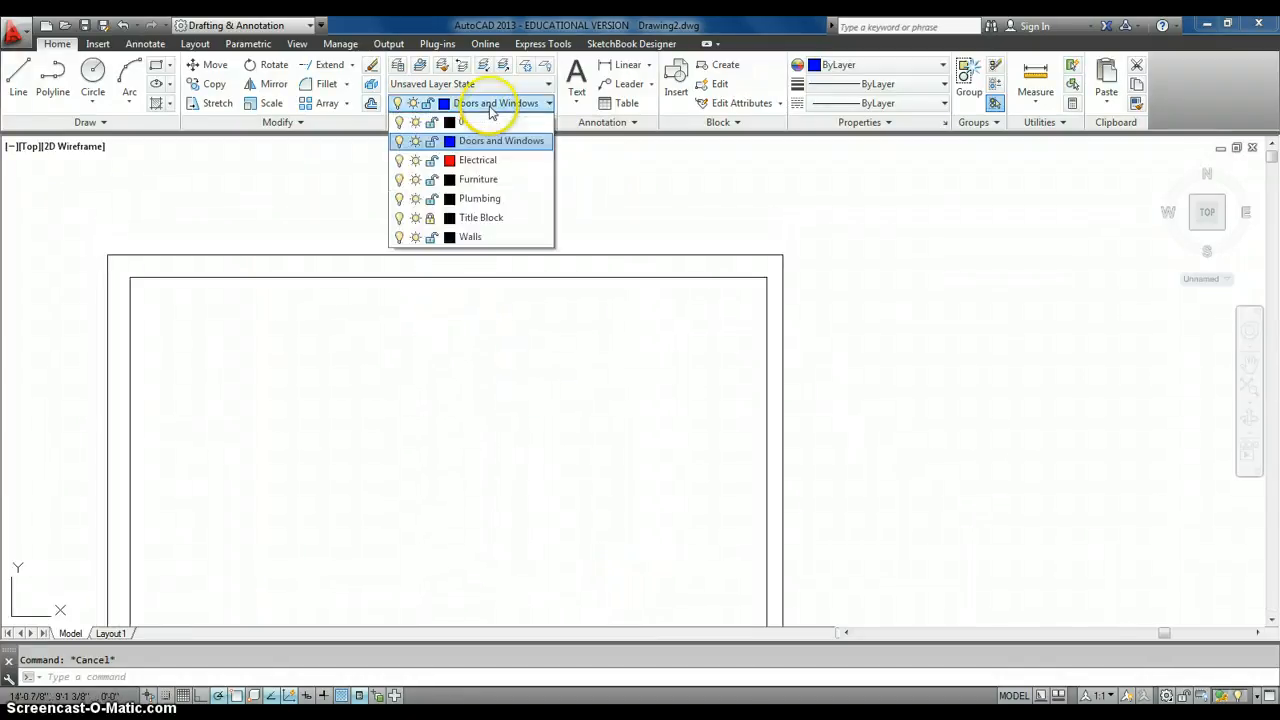
{"action": "left_click", "coordinate": [472, 238]}
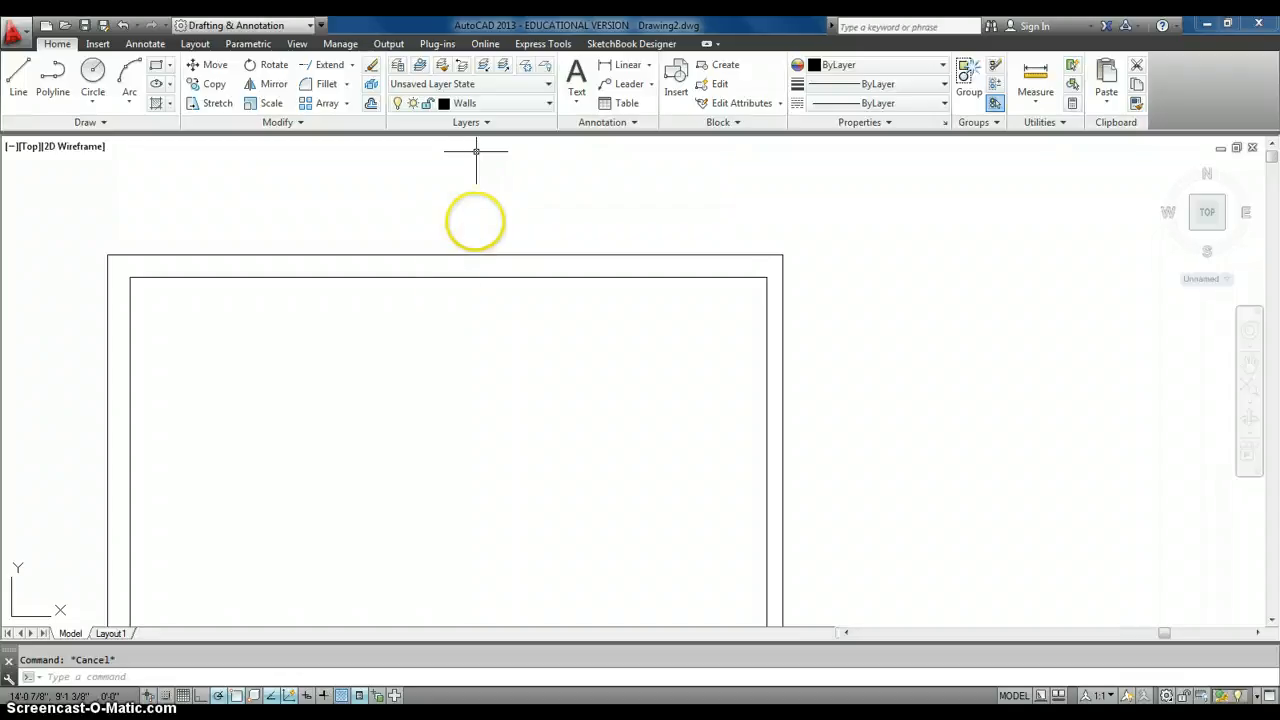
{"action": "middle_click_drag", "start_coordinate": [443, 286], "coordinate": [471, 284]}
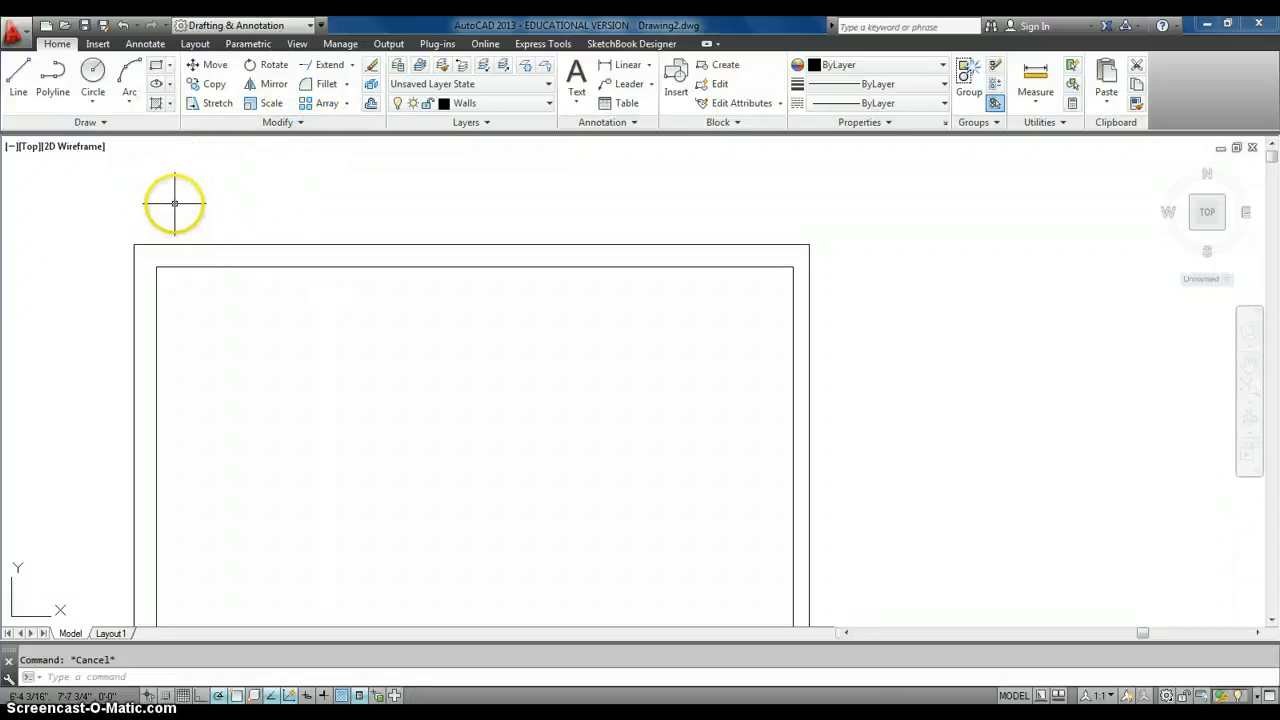
{"action": "type", "text": "offse"}
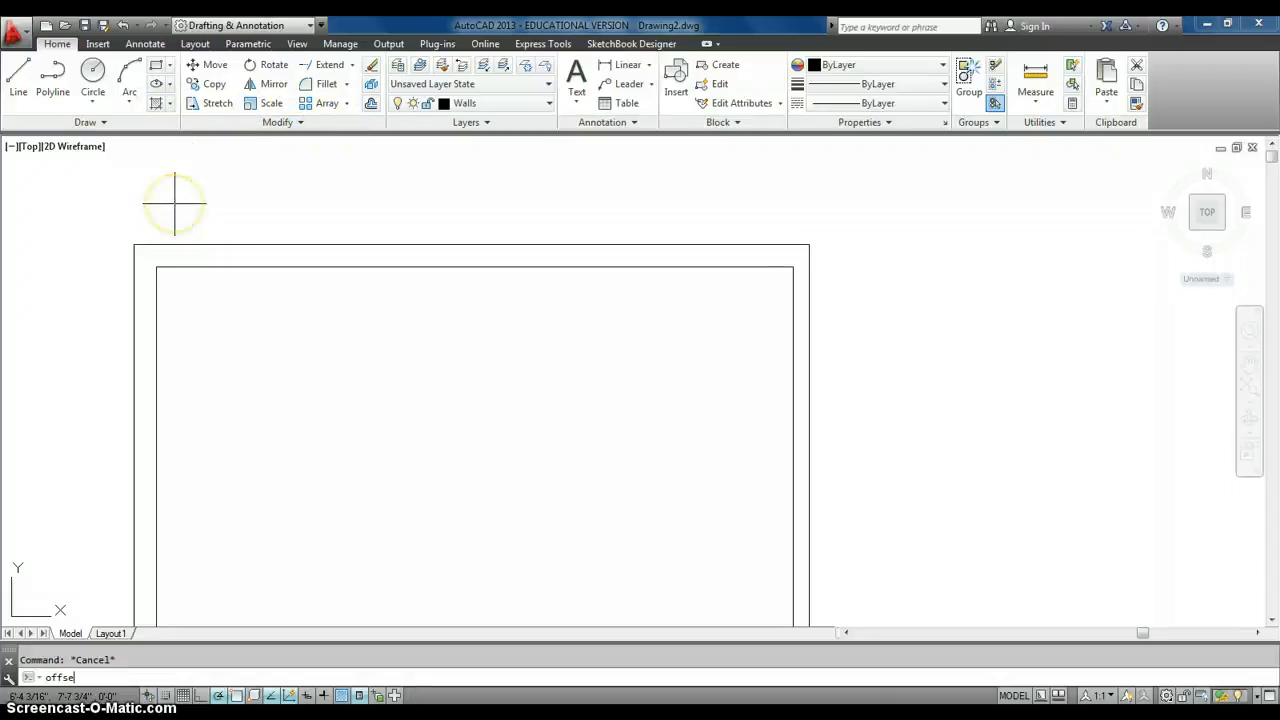
{"action": "key", "text": "Return"}
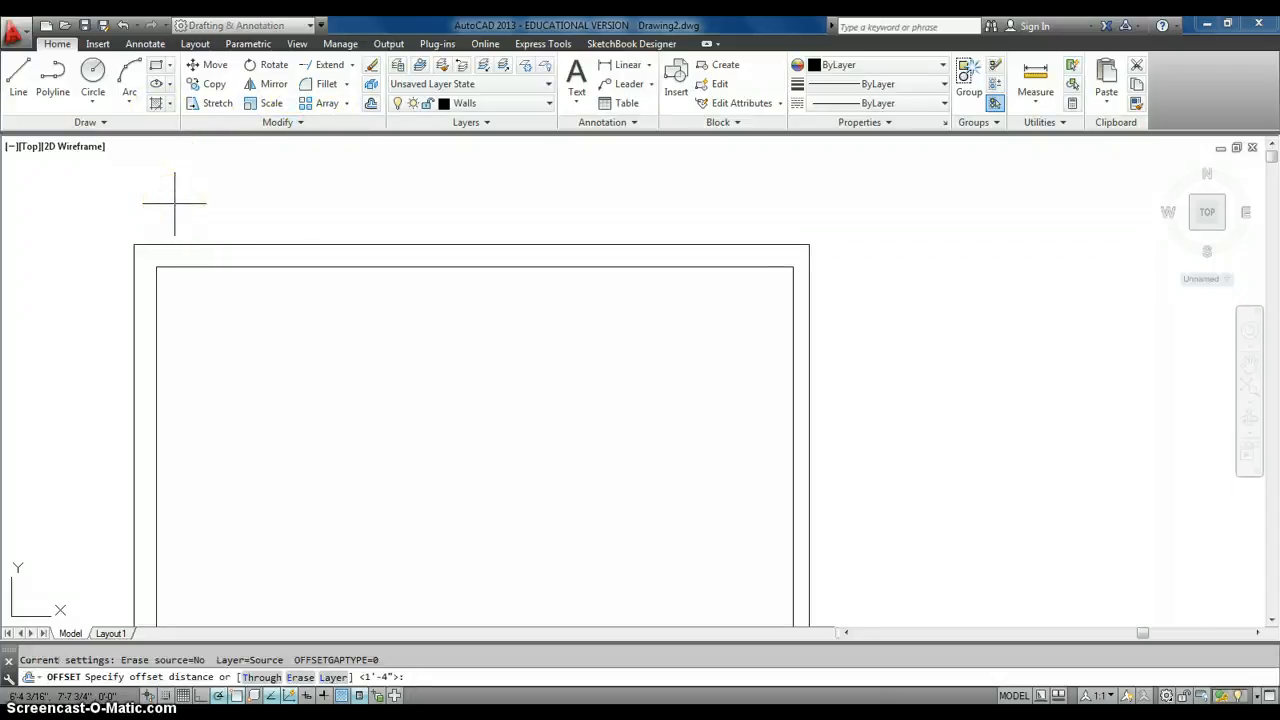
{"action": "key", "text": "Return"}
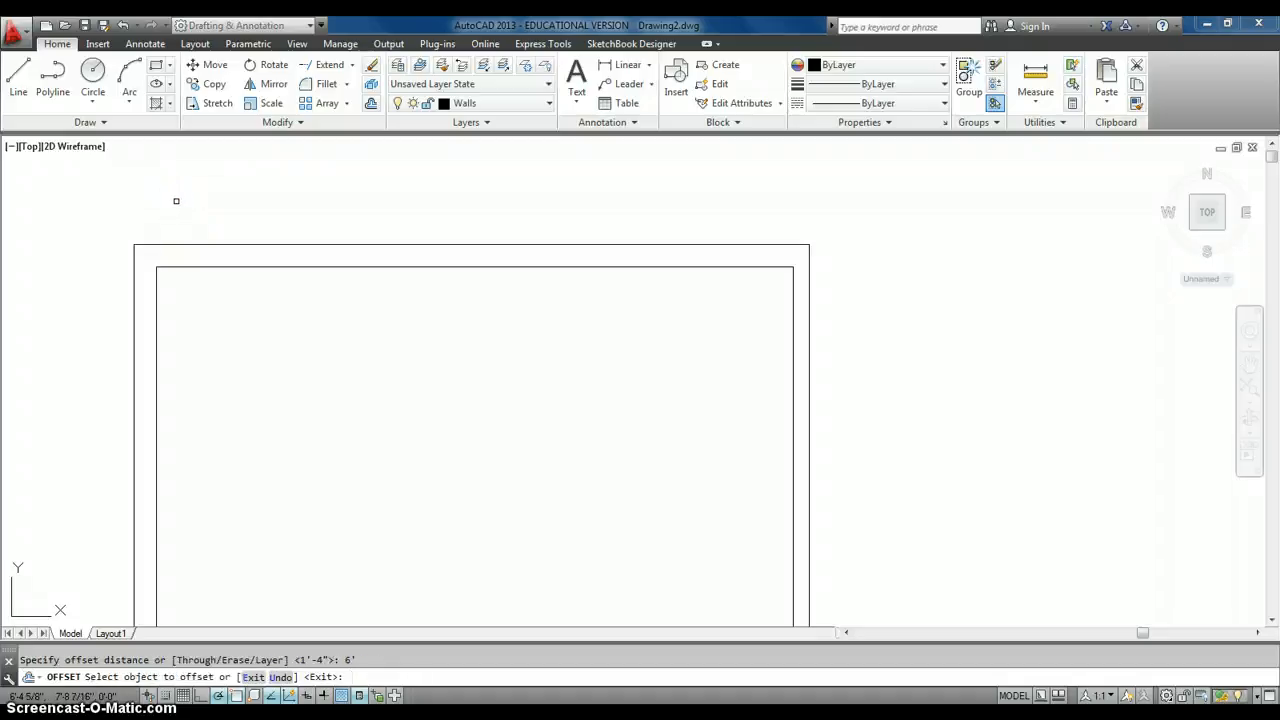
{"action": "left_click", "coordinate": [155, 292]}
{"action": "left_click", "coordinate": [290, 303]}
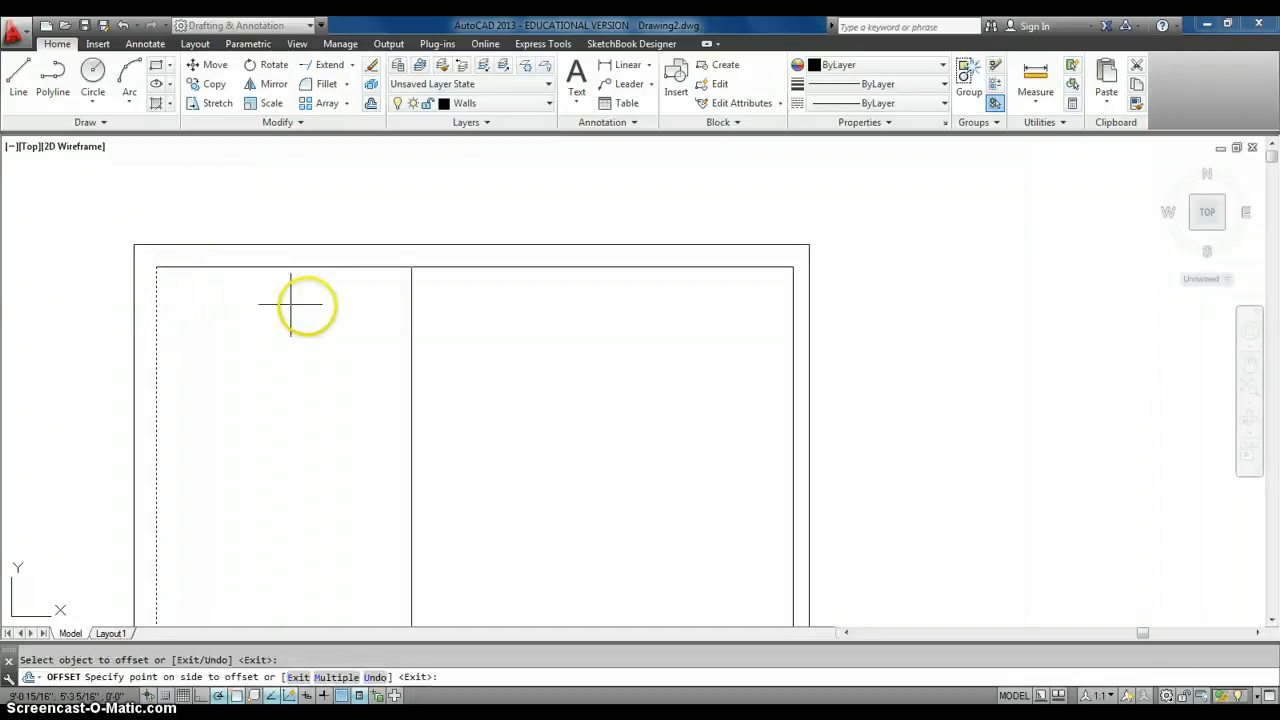
{"action": "key", "text": "Escape"}
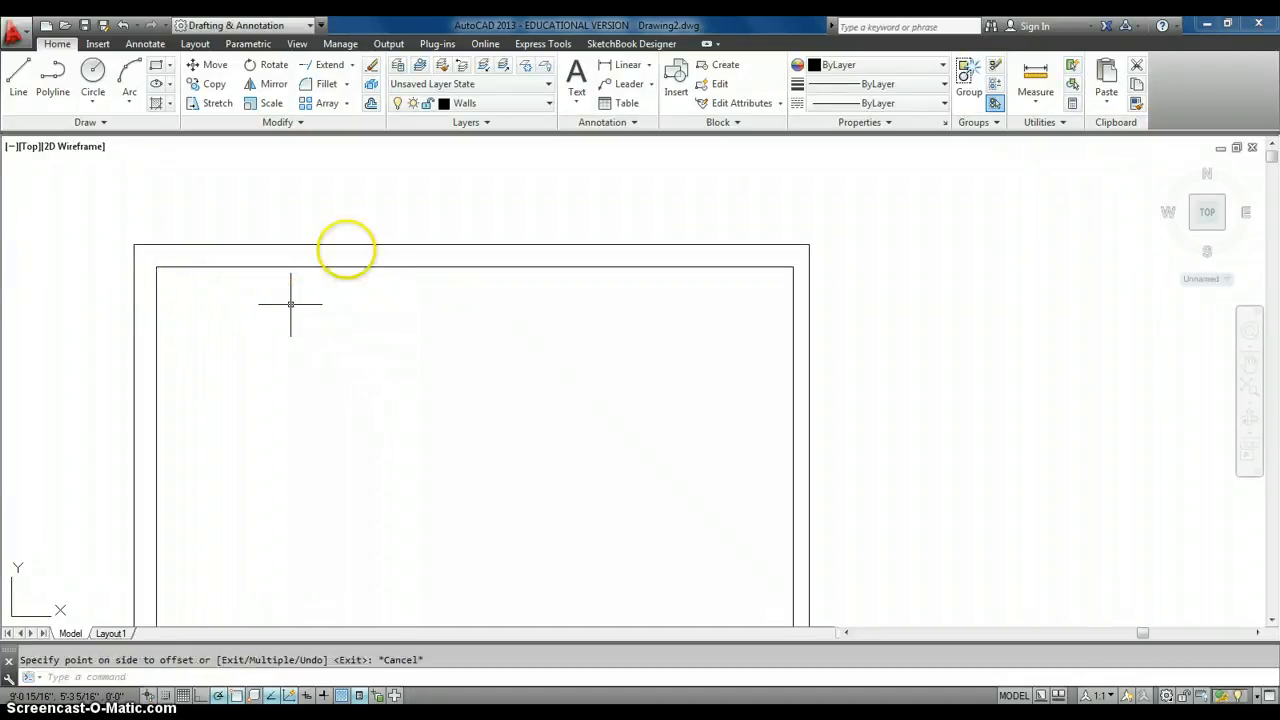
Step: Offset the left wall's inner line 7'6" into the room to mark the middle of the top wall
{"action": "left_click", "coordinate": [370, 105]}
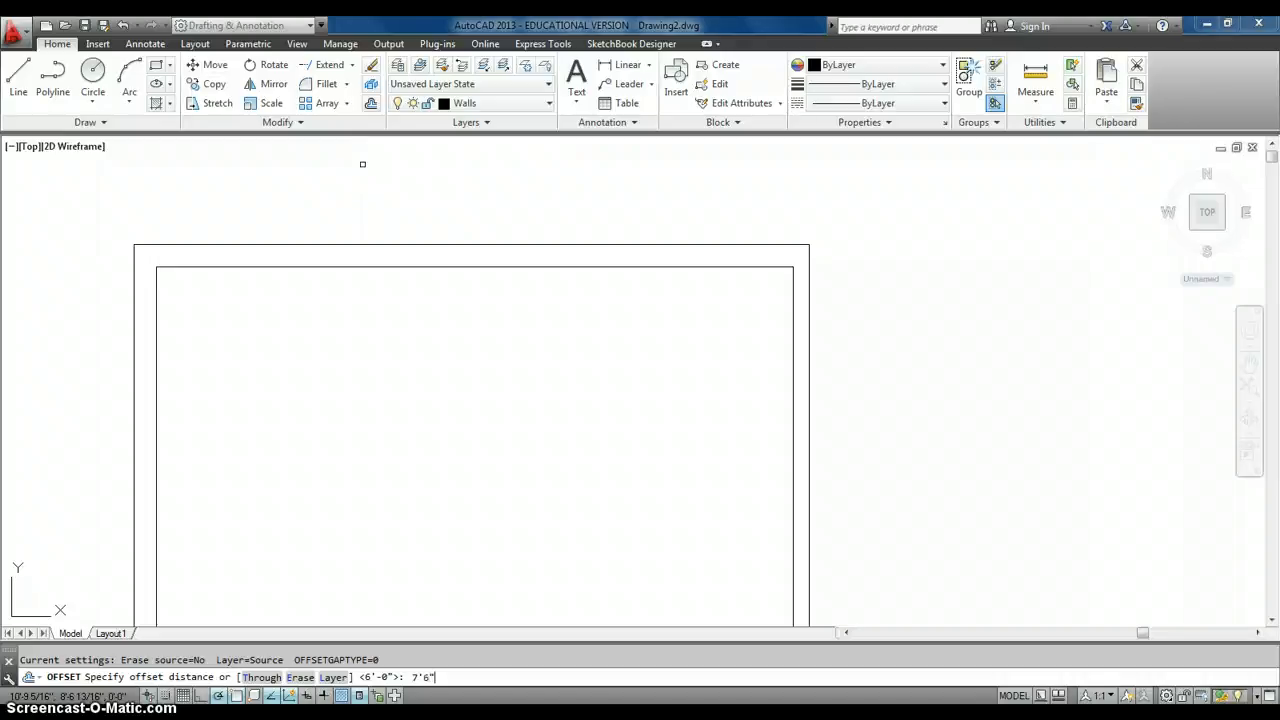
{"action": "key", "text": "Return"}
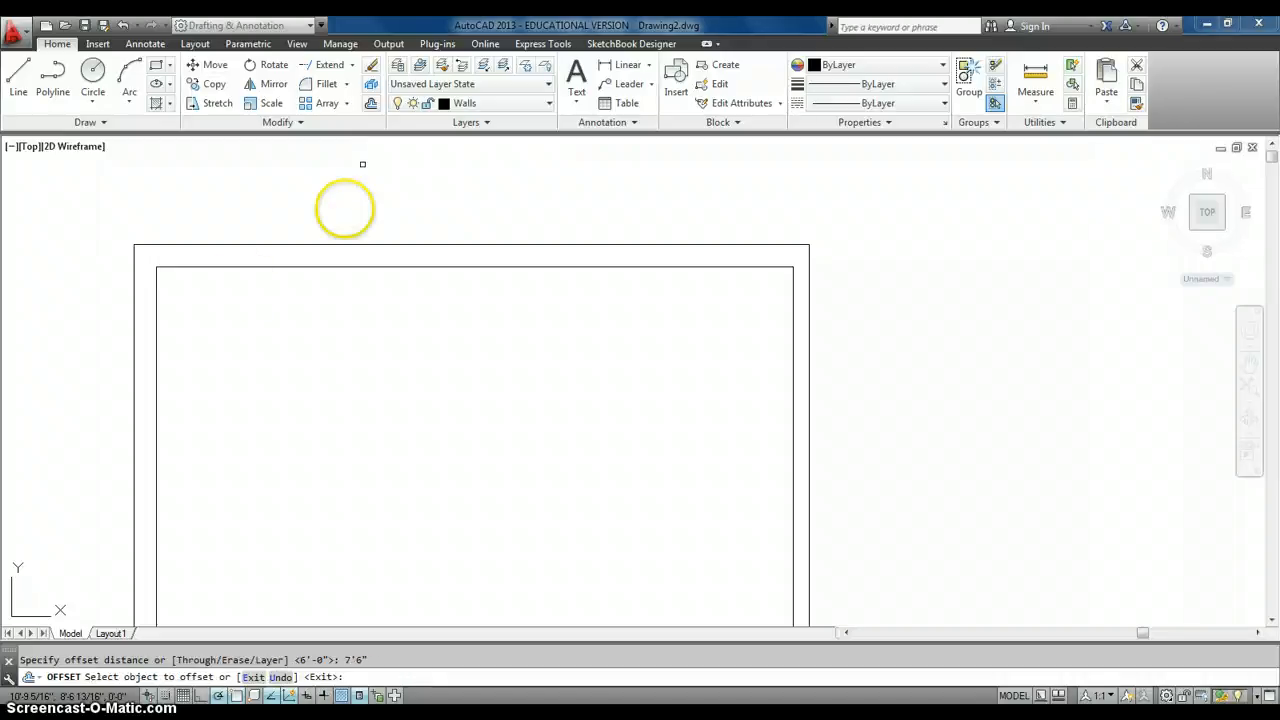
{"action": "left_click", "coordinate": [156, 314]}
{"action": "left_click", "coordinate": [309, 329]}
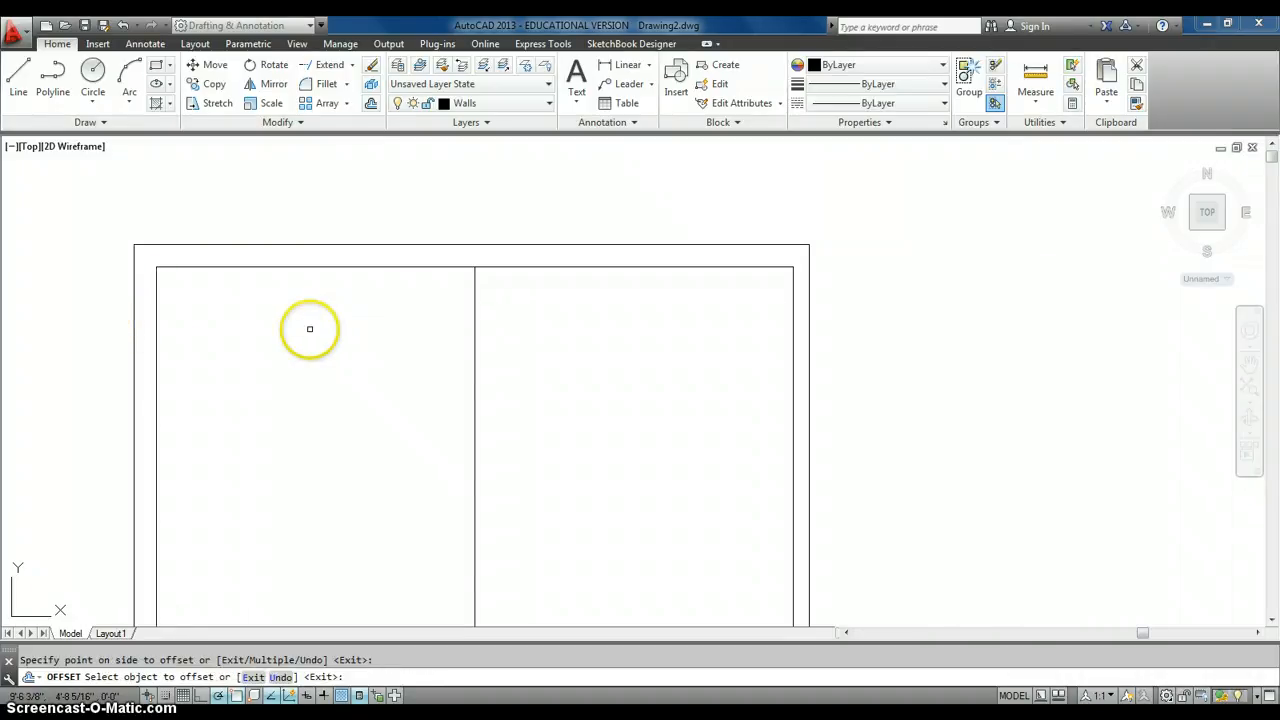
{"action": "key", "text": "Escape"}
Step: Extend the vertical middle line up to the top wall's outer line, using all objects as boundary edges
{"action": "type", "text": "ex"}
{"action": "key", "text": "Return"}
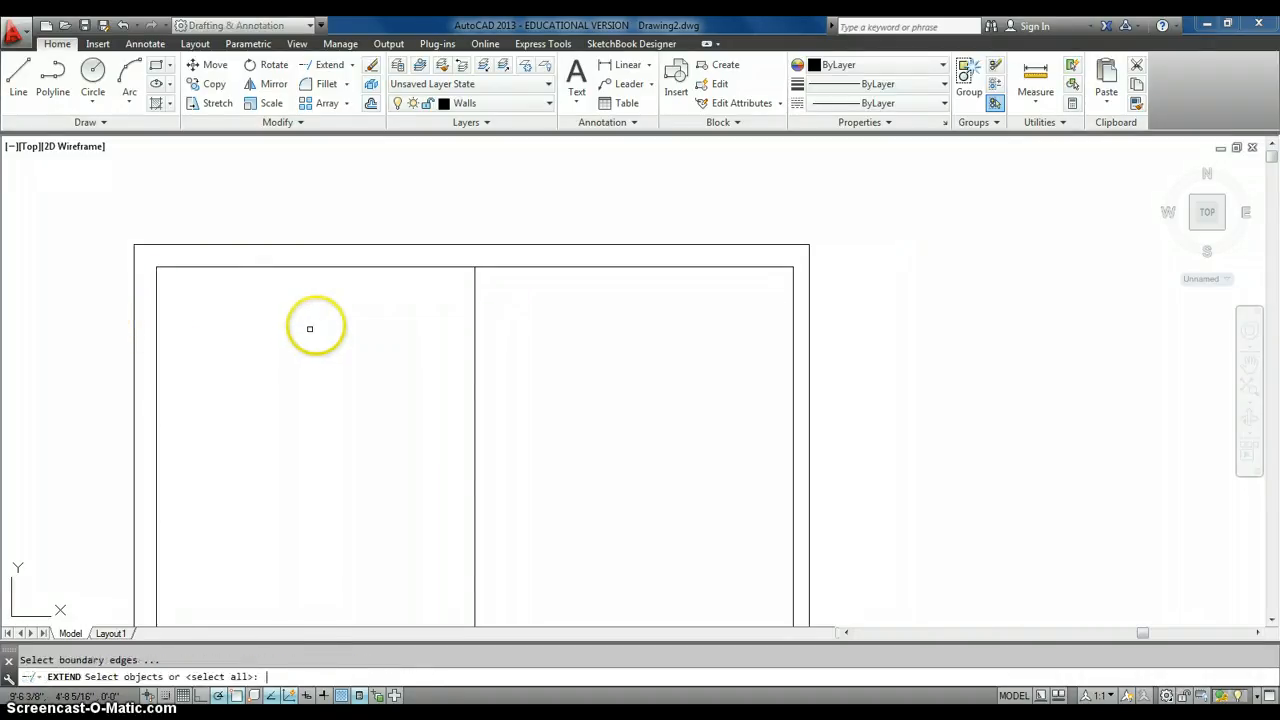
{"action": "key", "text": "Return"}
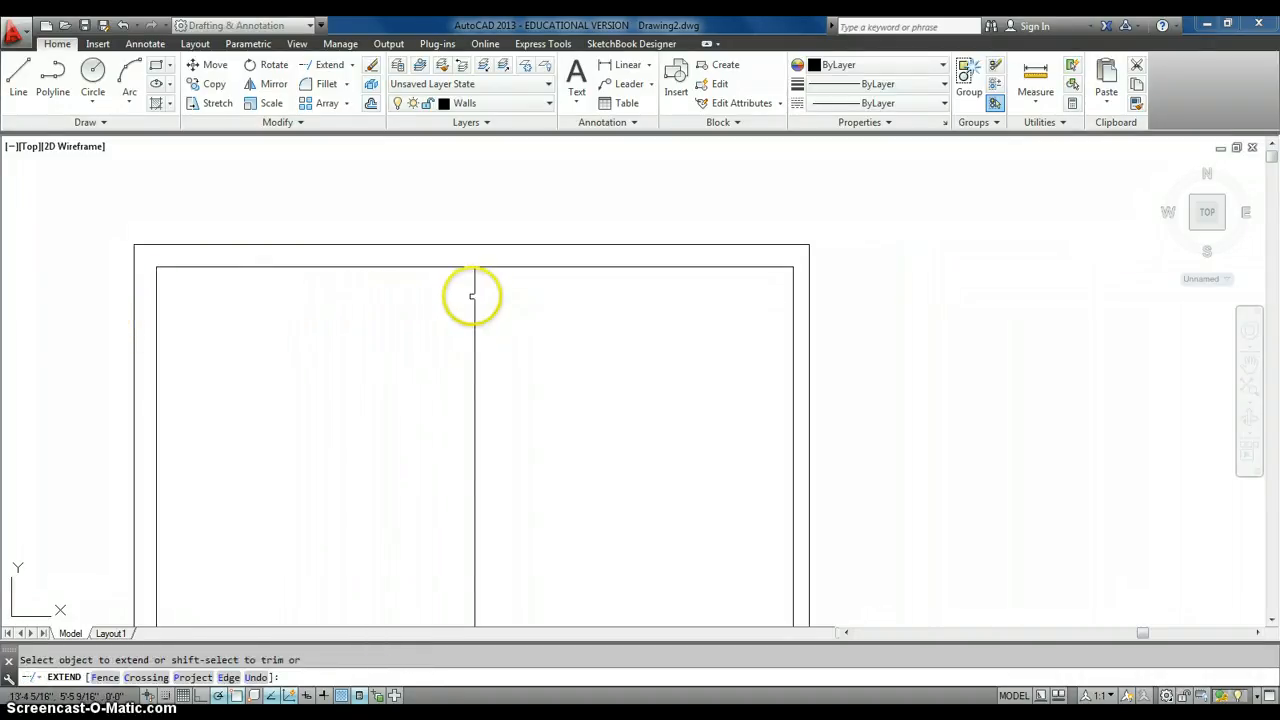
{"action": "left_click", "coordinate": [472, 295]}
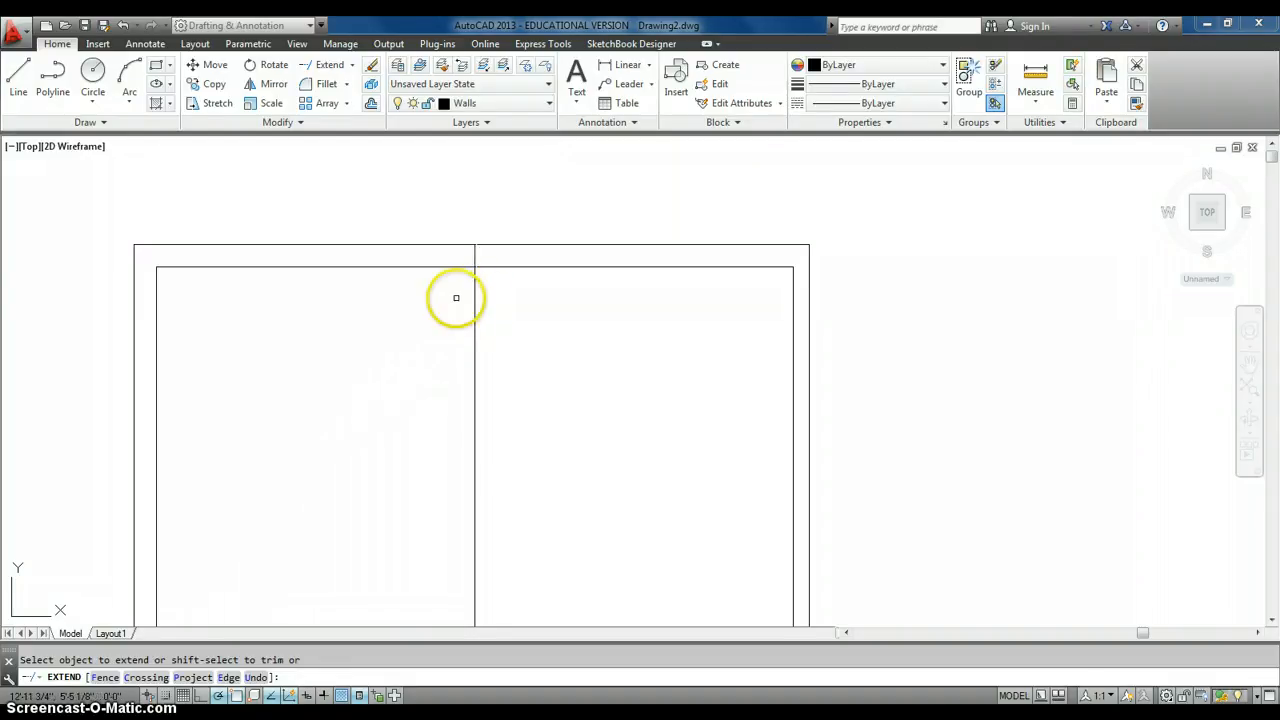
{"action": "key", "text": "Escape"}
Step: Trim away the middle line inside the room, keeping only the short piece within the top wall's thickness
{"action": "type", "text": "t"}
{"action": "type", "text": "r"}
{"action": "key", "text": "Return"}
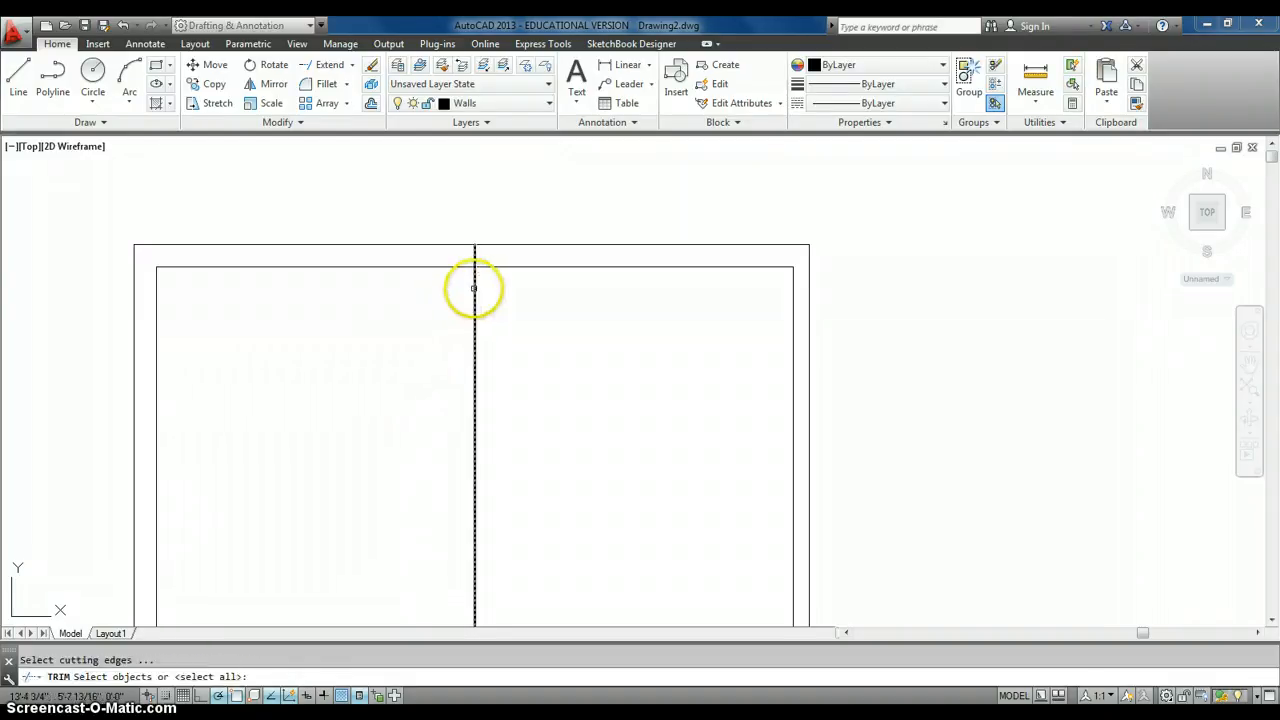
{"action": "key", "text": "Return"}
{"action": "left_click", "coordinate": [474, 293]}
{"action": "key", "text": "Escape"}
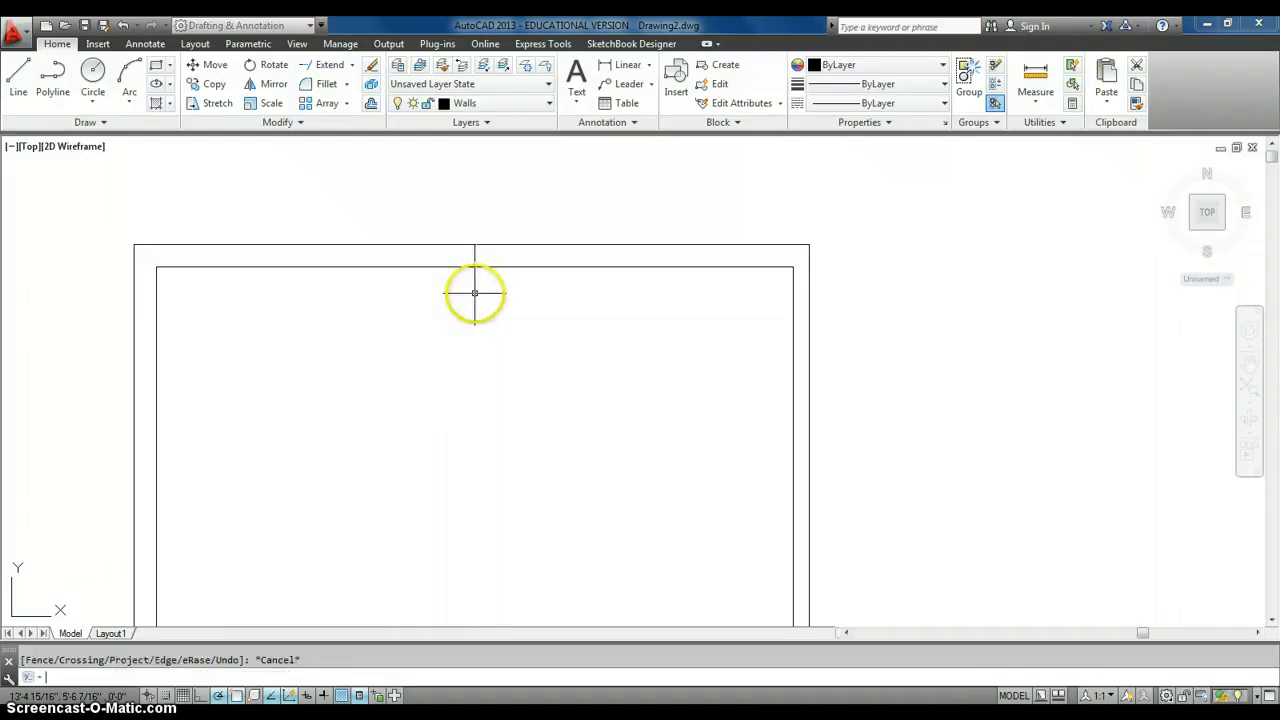
{"action": "type", "text": "offset"}
{"action": "key", "text": "Return"}
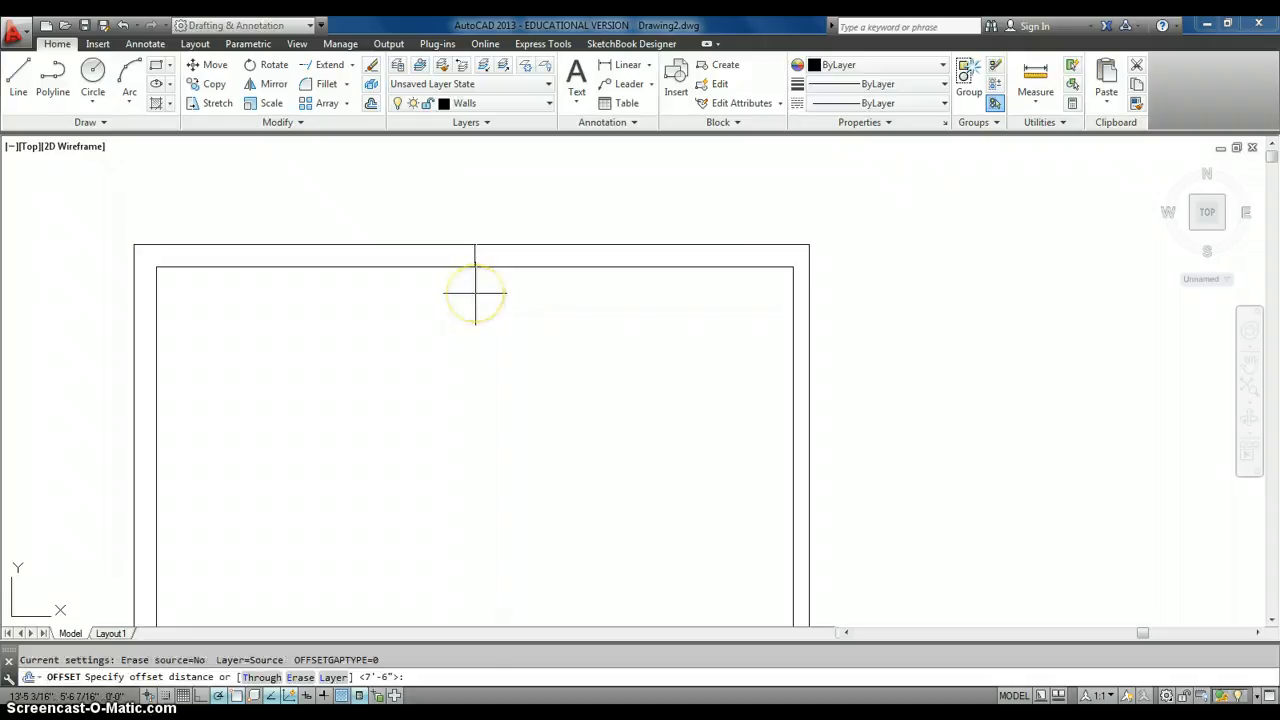
{"action": "type", "text": "6"}
{"action": "key", "text": "Return"}
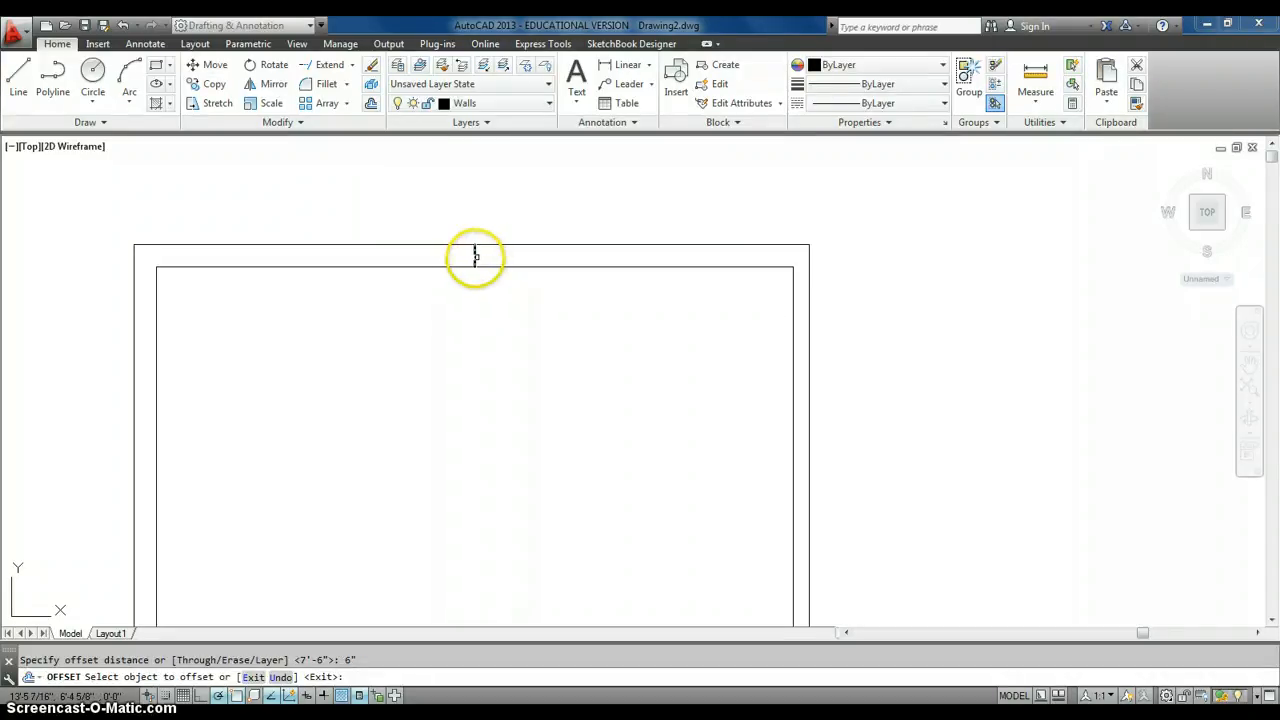
{"action": "left_click", "coordinate": [475, 258]}
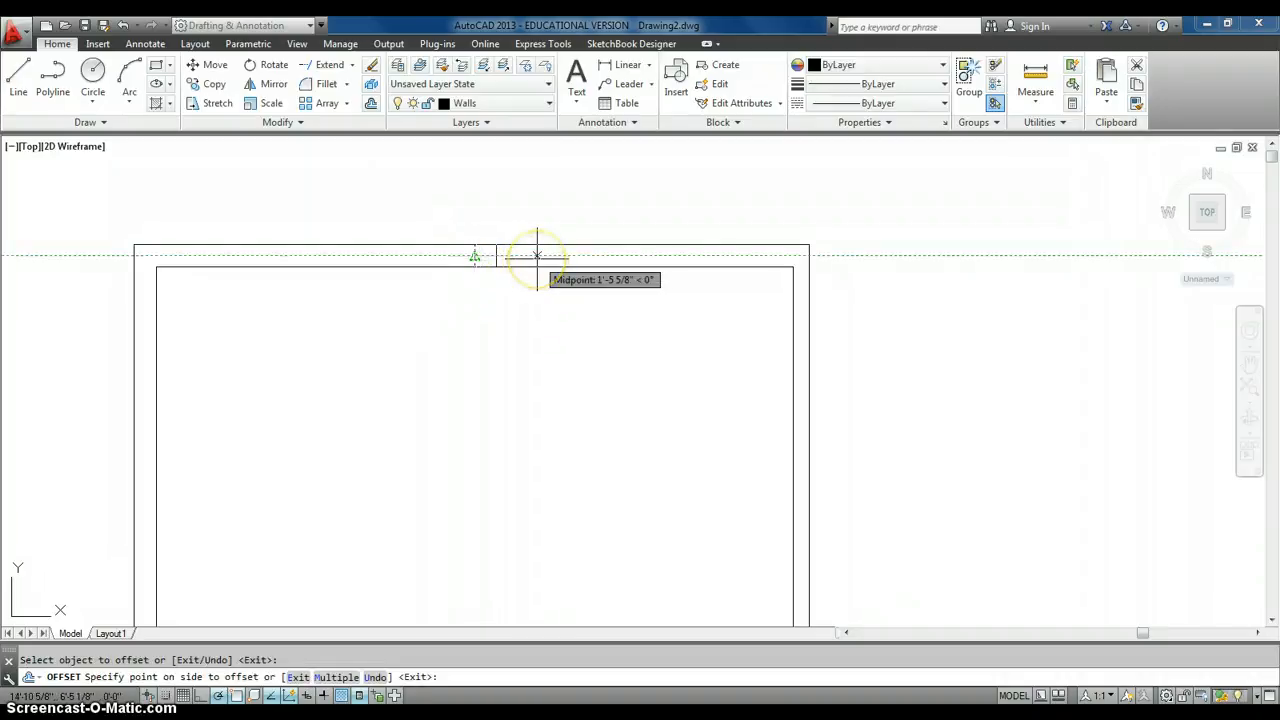
{"action": "key", "text": "Escape"}
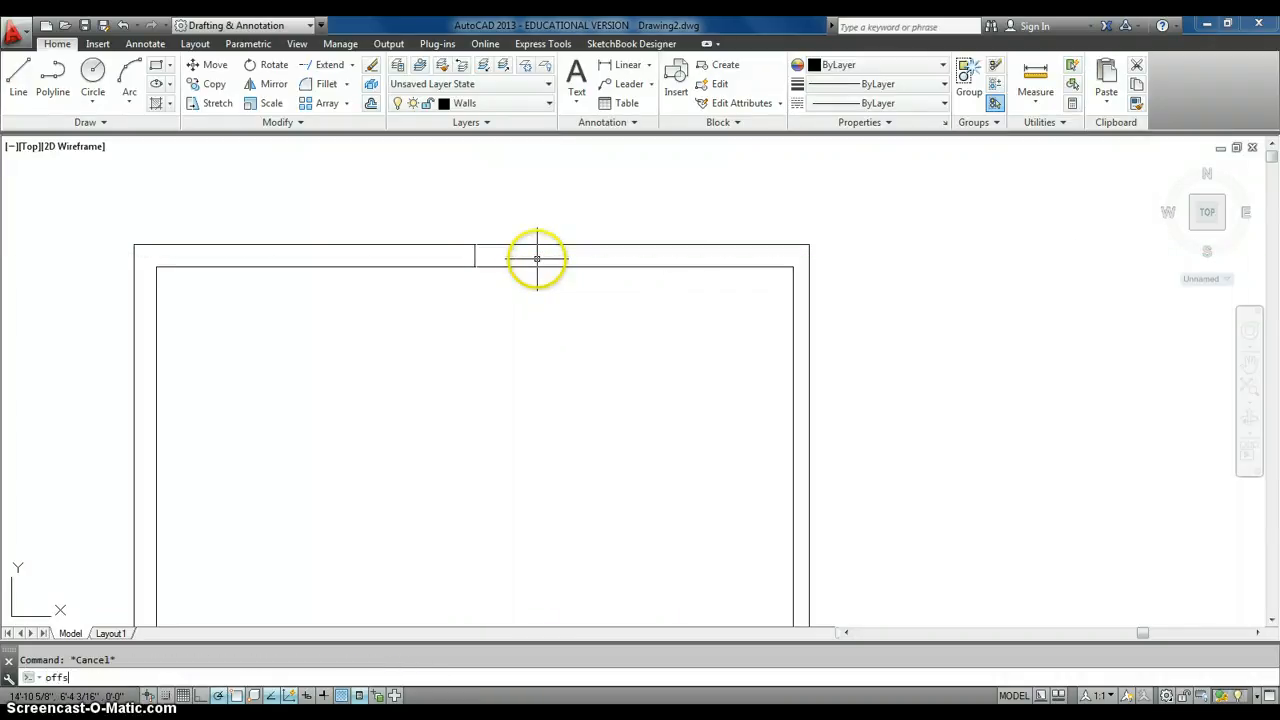
Step: Offset the short middle line in the top wall 6' to both sides and erase the middle line
{"action": "key", "text": "Return"}
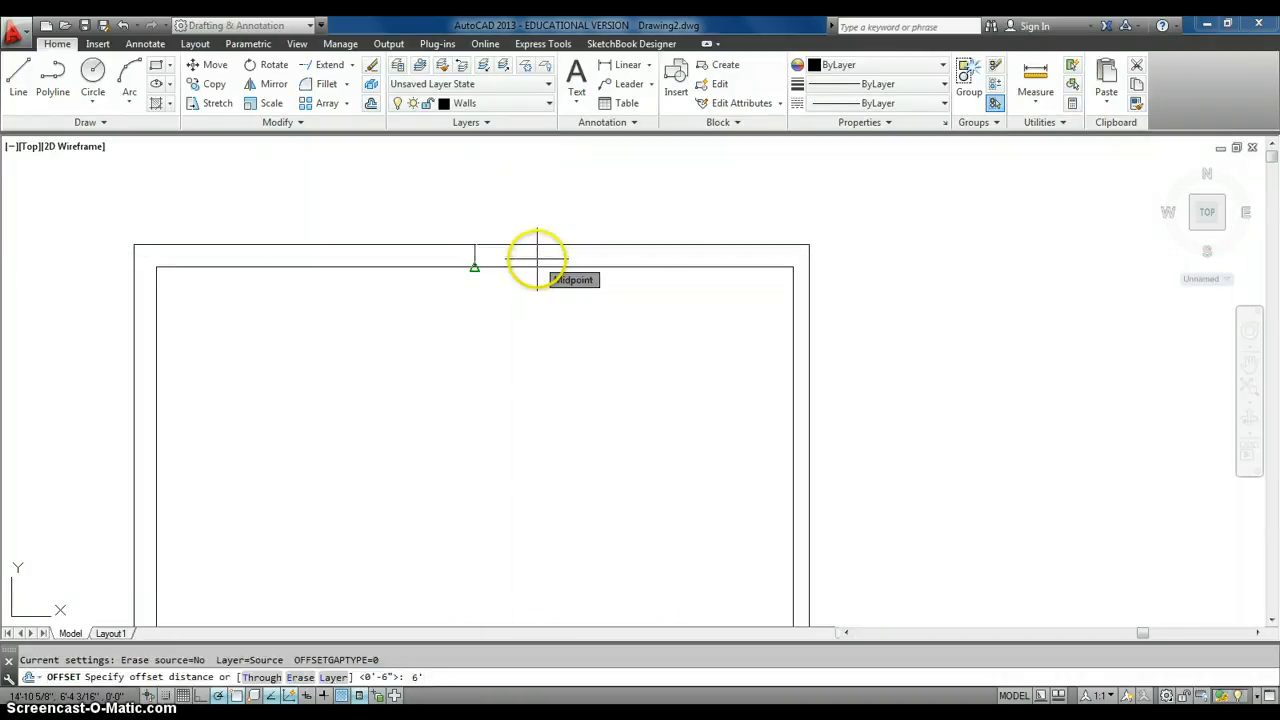
{"action": "key", "text": "Return"}
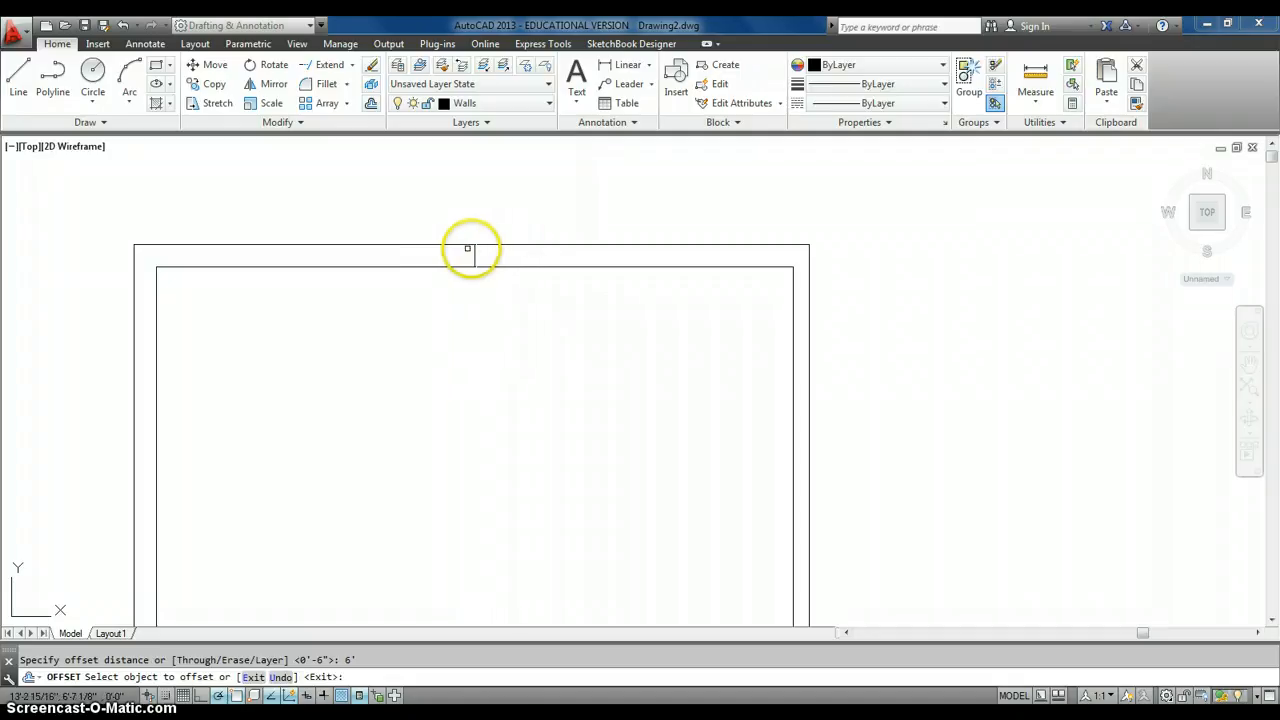
{"action": "left_click", "coordinate": [475, 257]}
{"action": "left_click", "coordinate": [517, 257]}
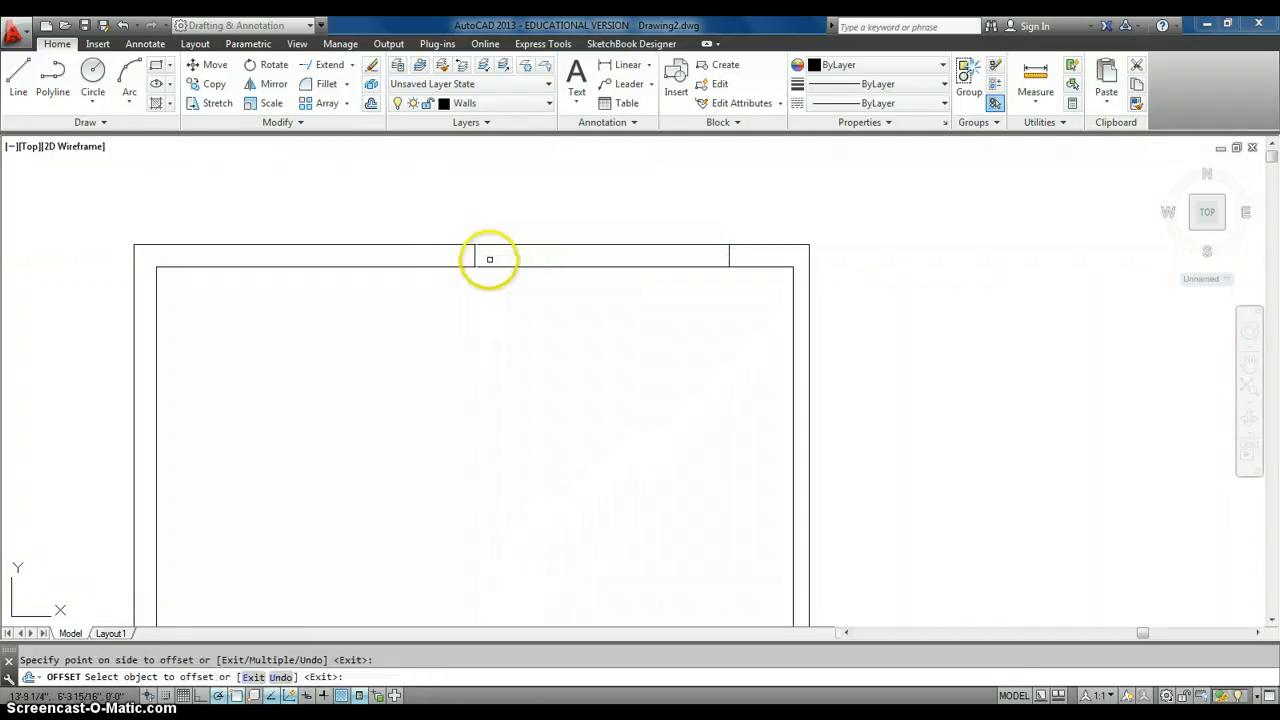
{"action": "left_click", "coordinate": [475, 257]}
{"action": "left_click", "coordinate": [418, 260]}
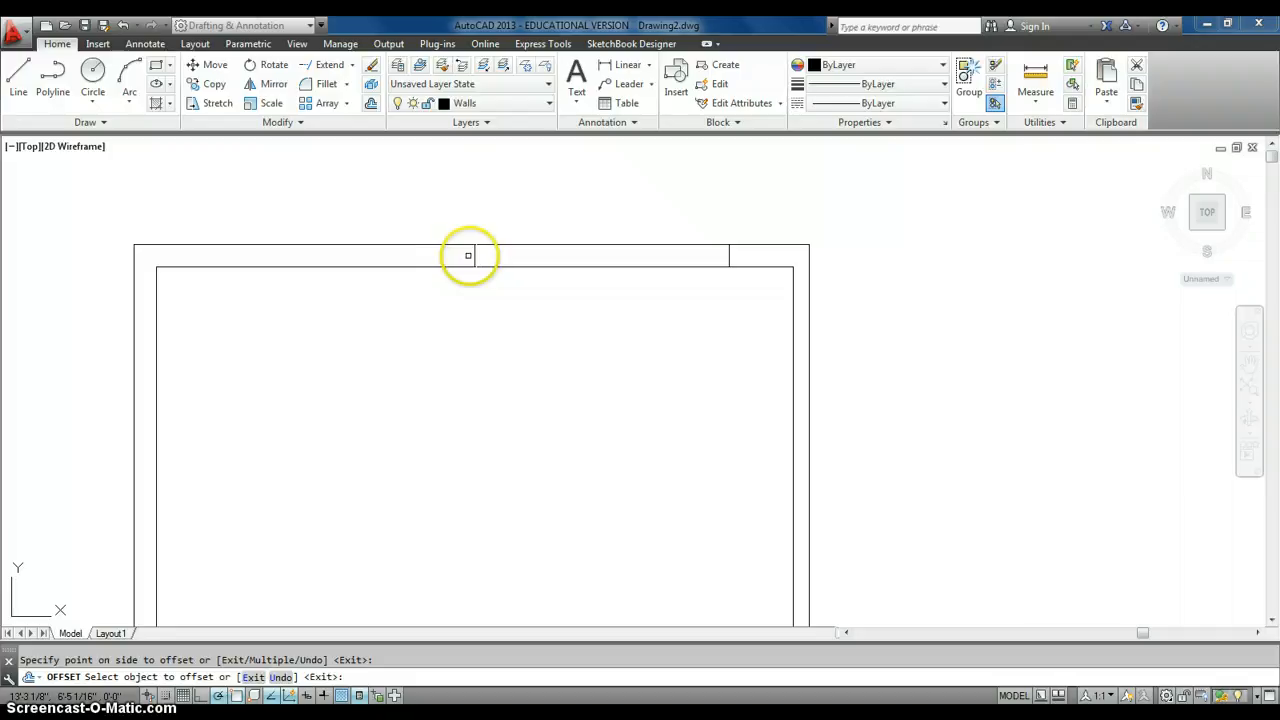
{"action": "left_click", "coordinate": [473, 256]}
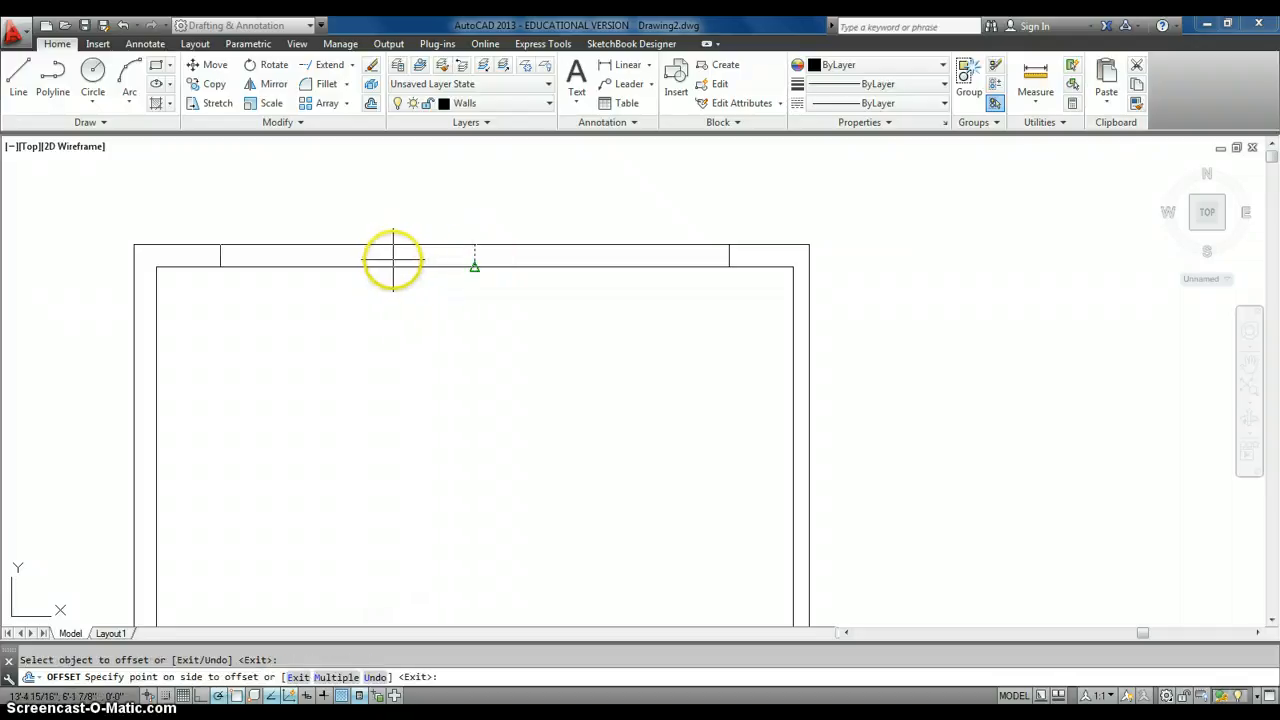
{"action": "left_click", "coordinate": [340, 256]}
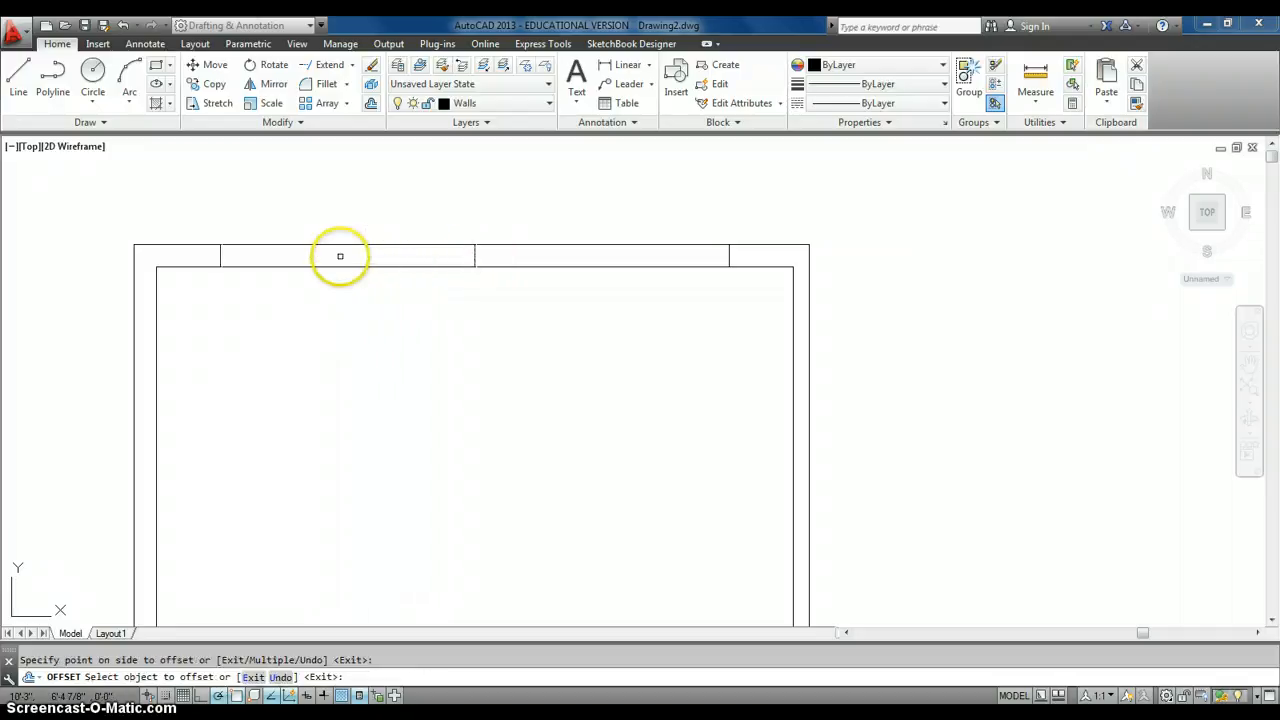
{"action": "key", "text": "Escape"}
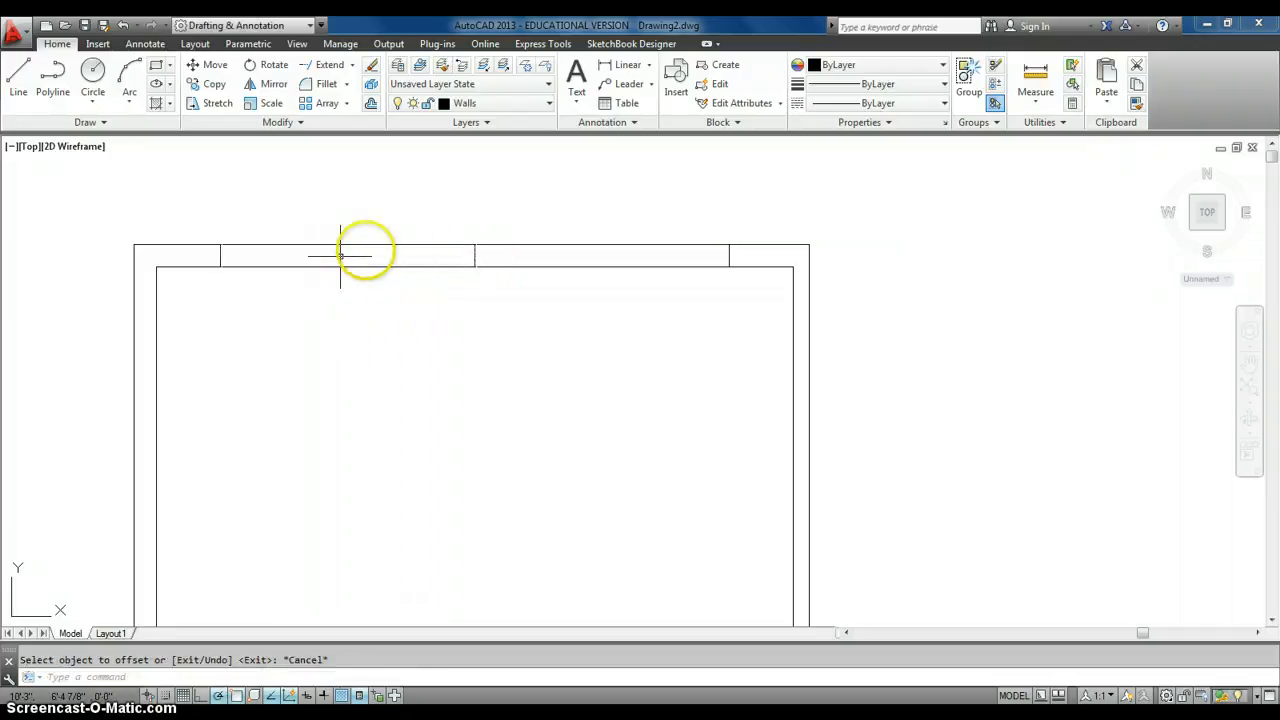
{"action": "left_click", "coordinate": [475, 256]}
{"action": "key", "text": "Delete"}
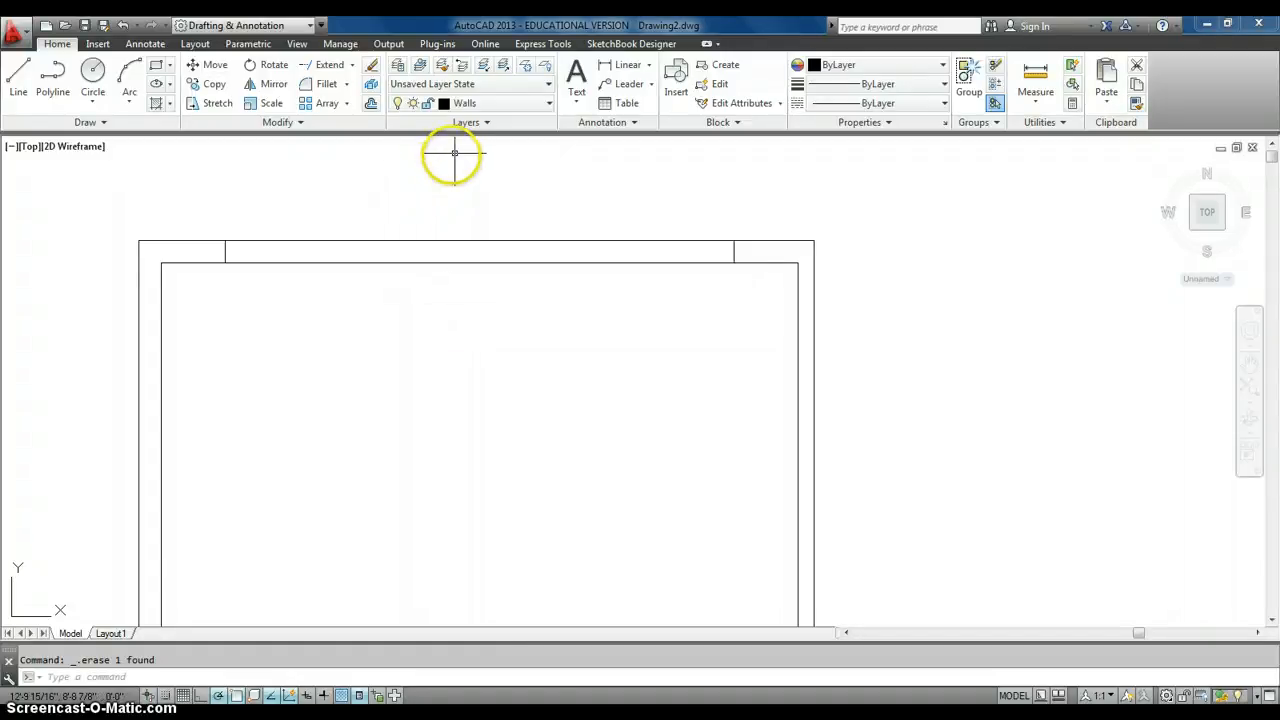
Step: Offset the left end line of the top wall opening 3' inward to mark the first window division
{"action": "type", "text": "off"}
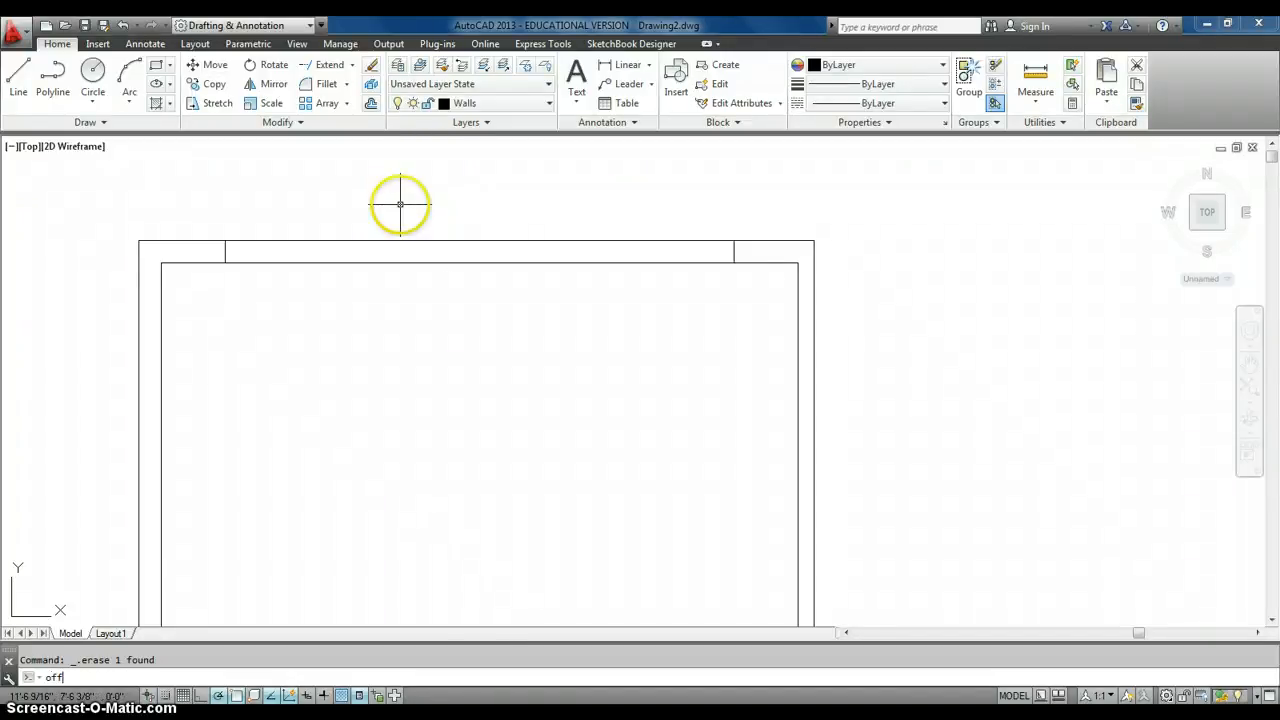
{"action": "key", "text": "Return"}
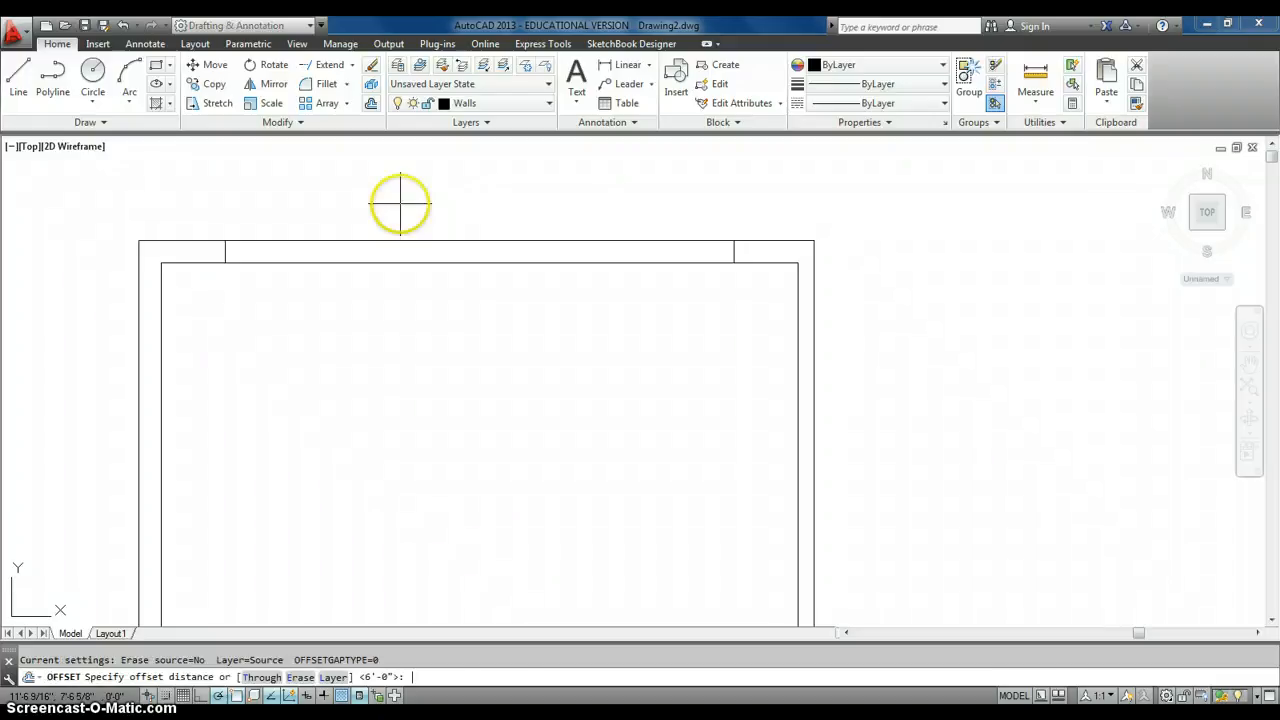
{"action": "key", "text": "Return"}
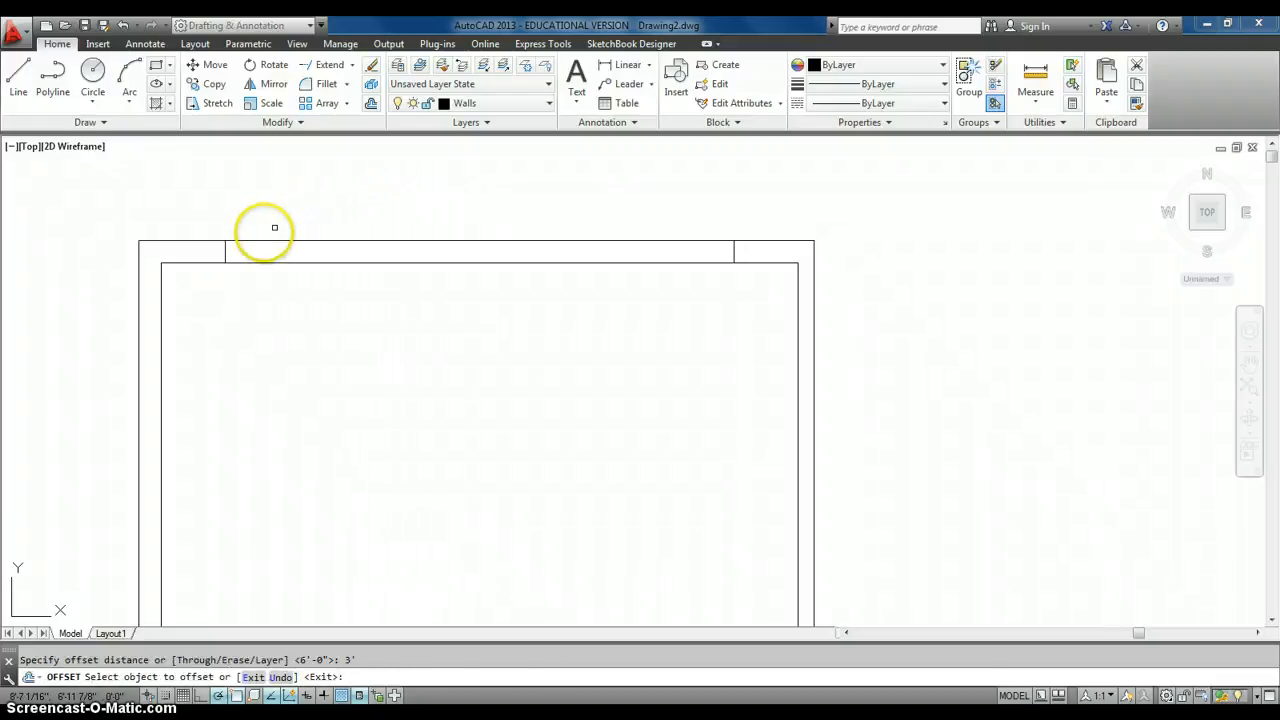
{"action": "left_click", "coordinate": [225, 253]}
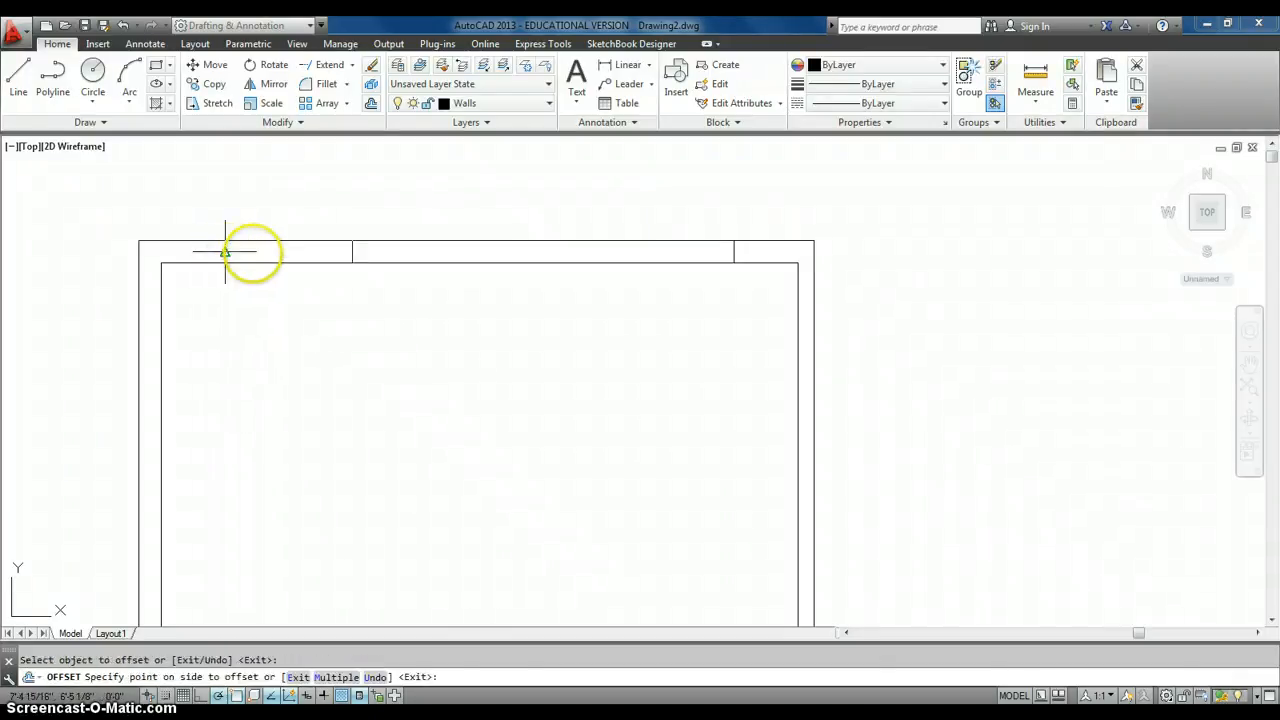
{"action": "left_click", "coordinate": [262, 252]}
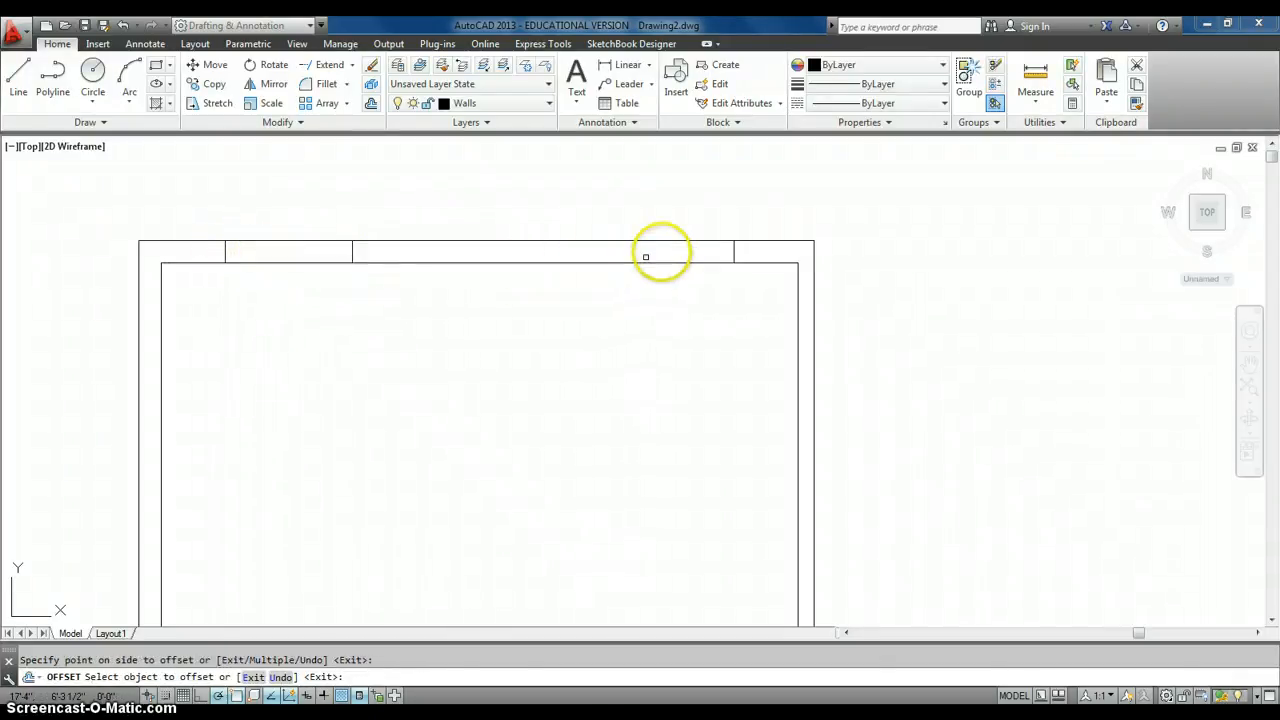
{"action": "left_click", "coordinate": [735, 250]}
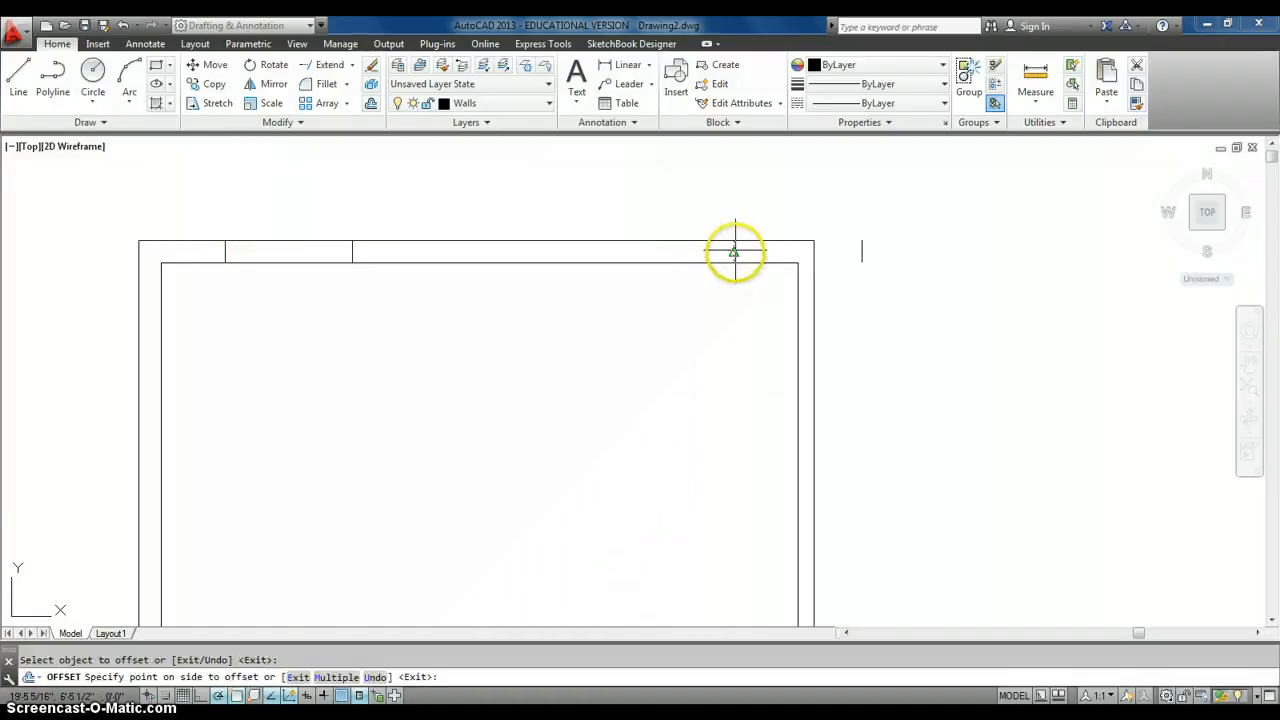
{"action": "left_click", "coordinate": [677, 254]}
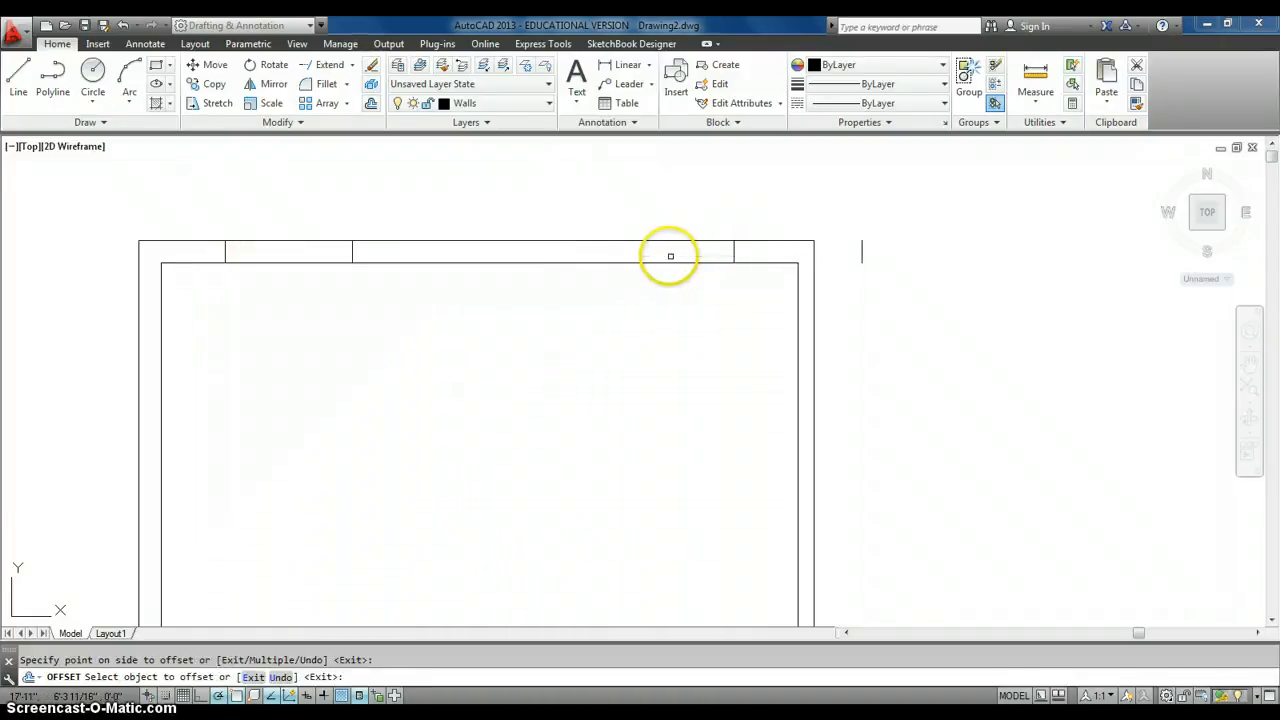
{"action": "key", "text": "ctrl+z"}
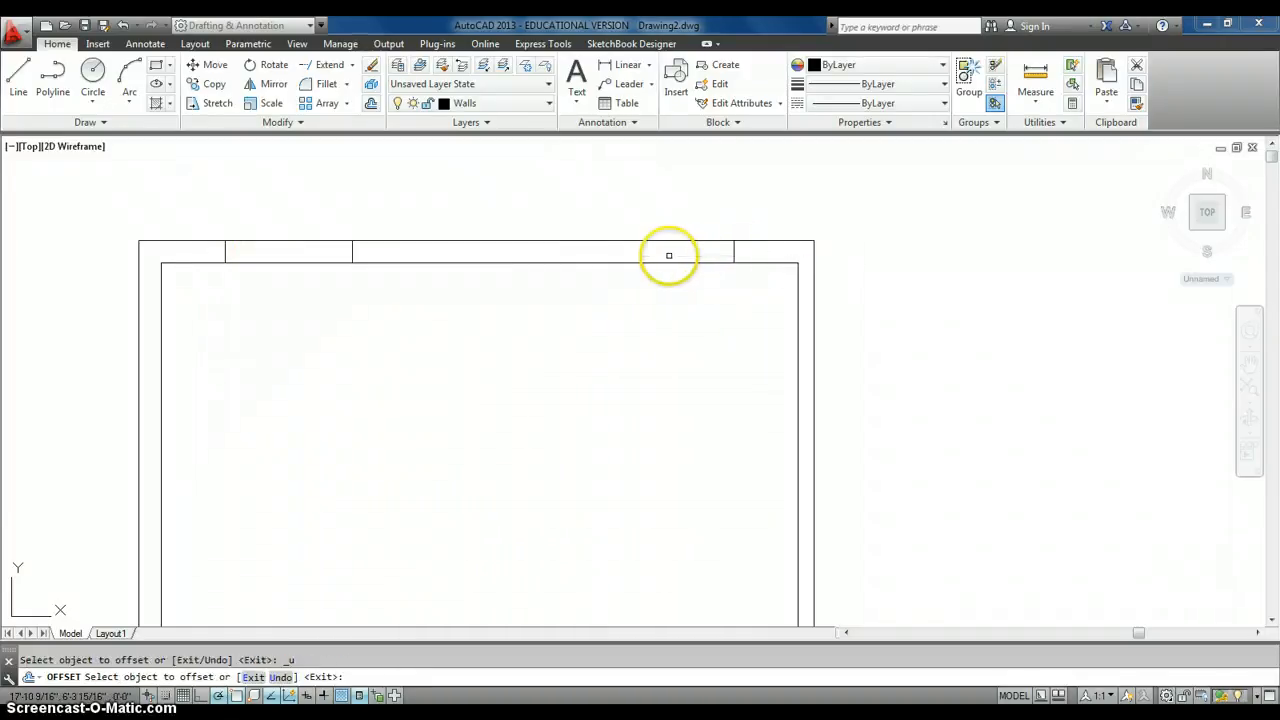
Step: Offset the right end line of the top wall opening 3' inward, towards the middle of the wall
{"action": "left_click", "coordinate": [734, 252]}
{"action": "left_click", "coordinate": [569, 254]}
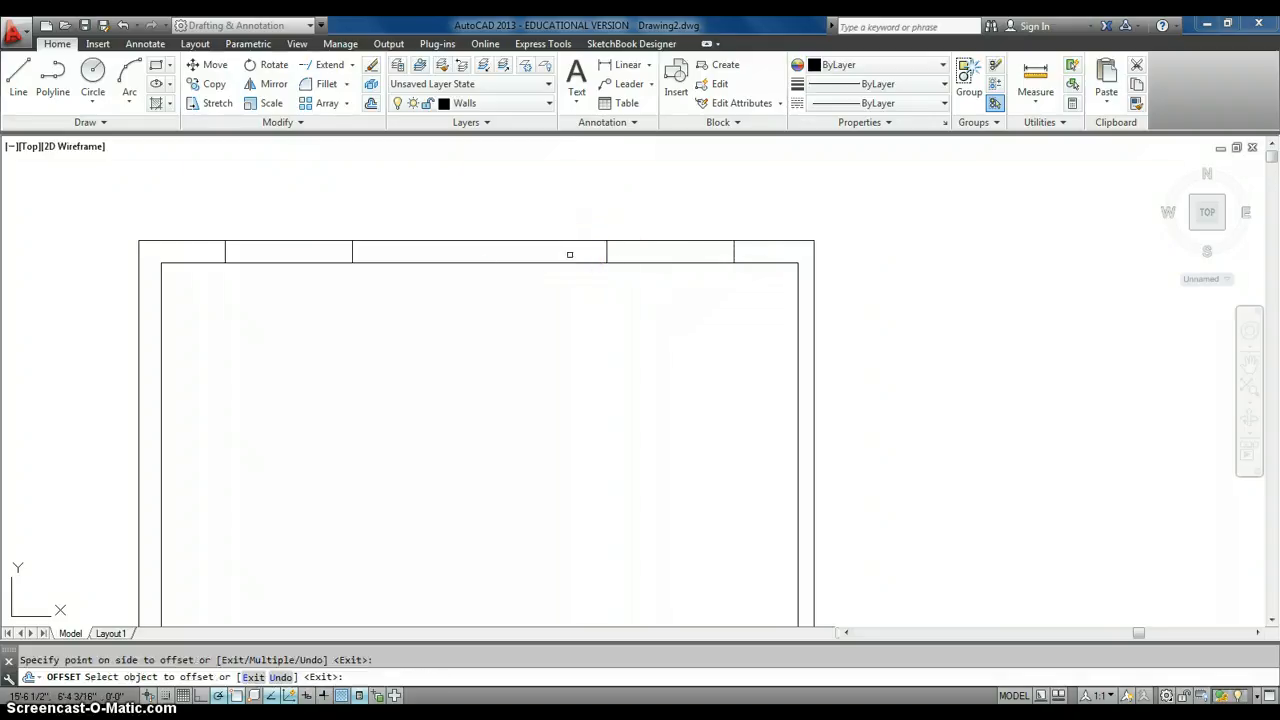
{"action": "key", "text": "Escape"}
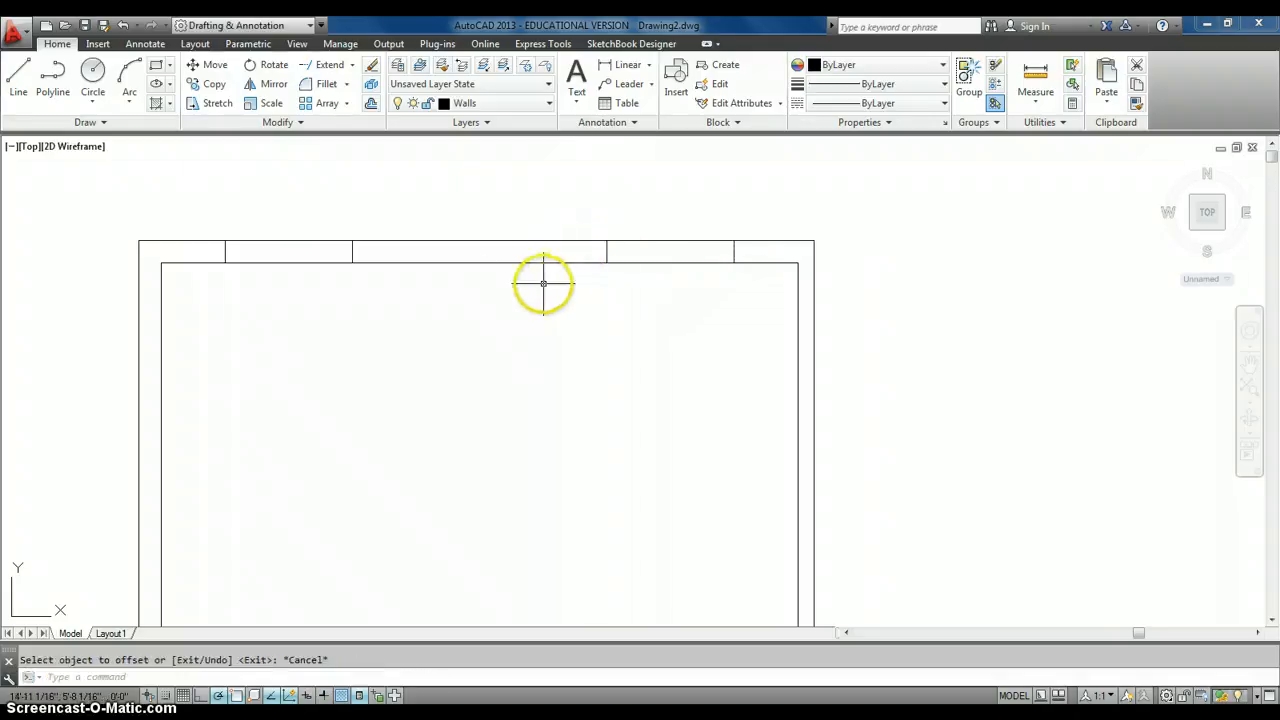
Step: Make Doors and Windows the current layer and draw a rectangle filling the left section of the top wall opening
{"action": "left_click", "coordinate": [480, 112]}
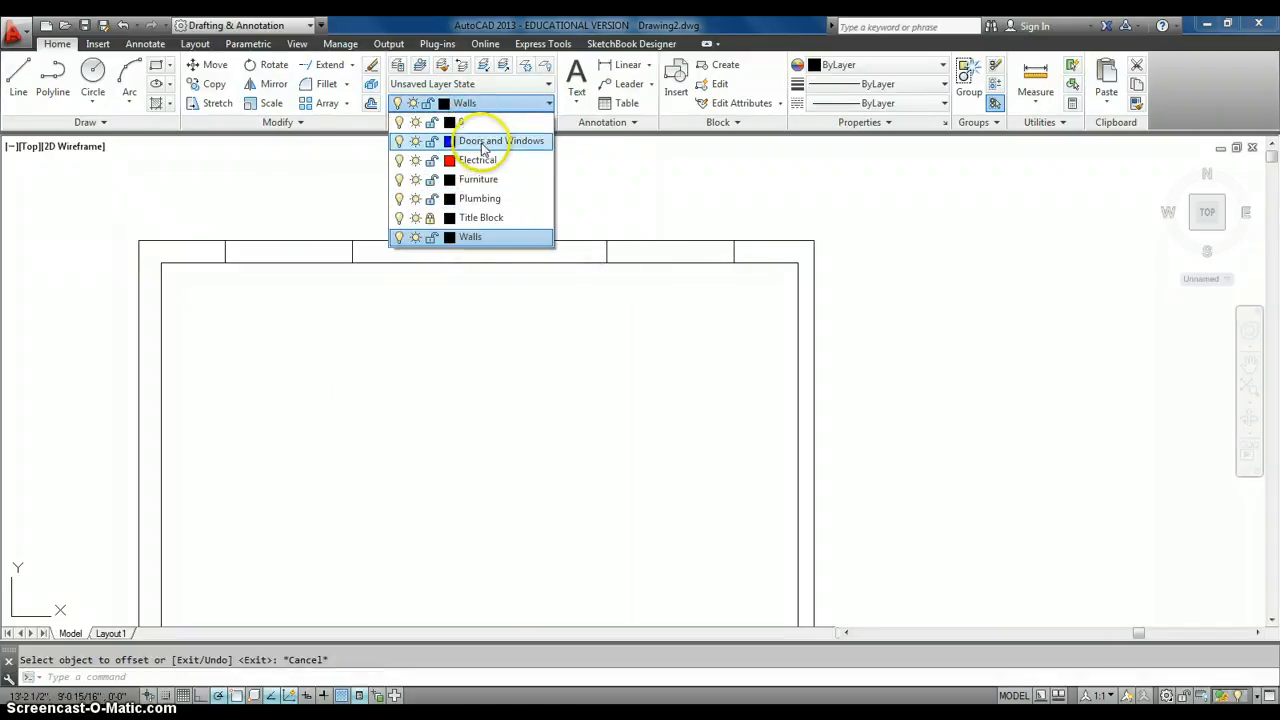
{"action": "left_click", "coordinate": [478, 140]}
{"action": "left_click", "coordinate": [156, 64]}
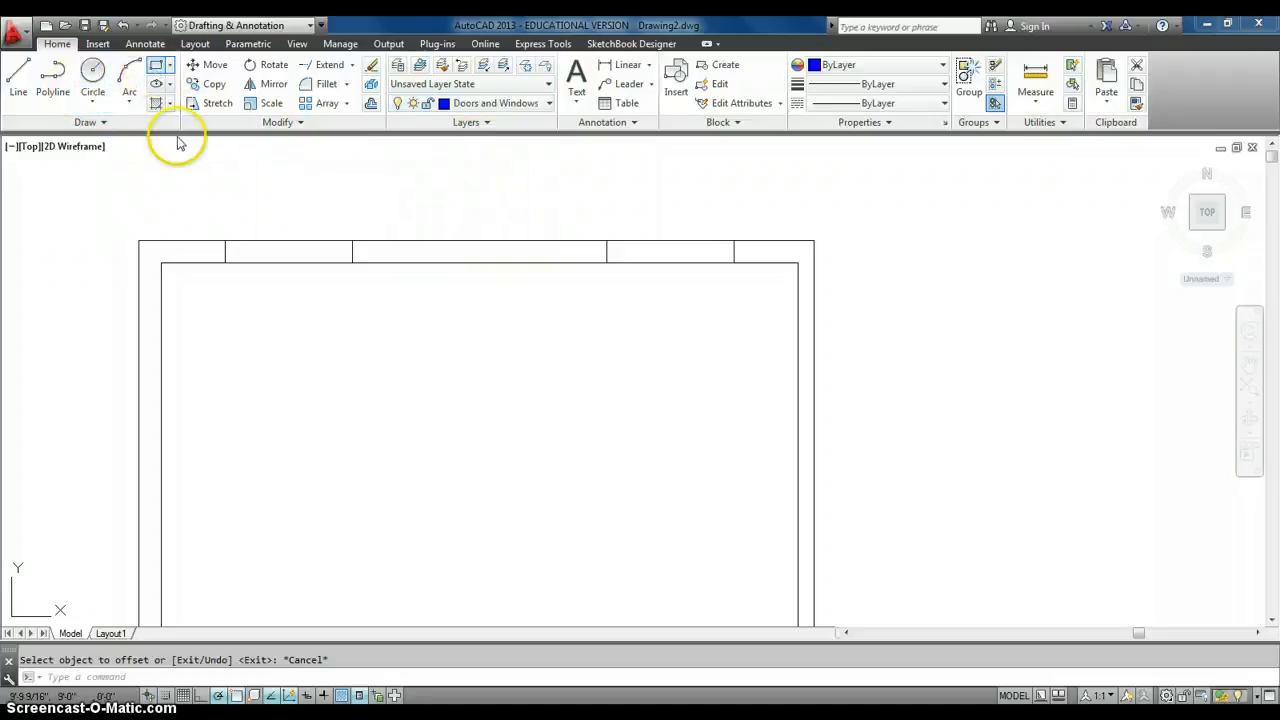
{"action": "left_click", "coordinate": [224, 240]}
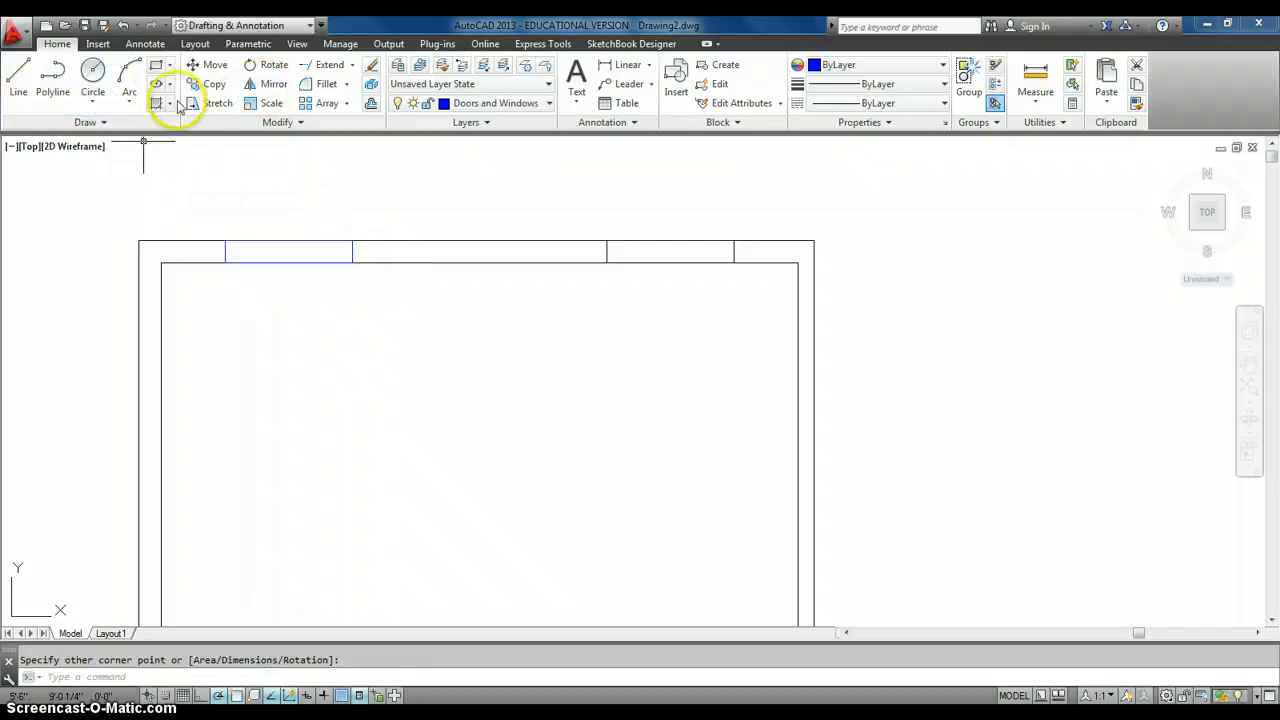
Step: Draw two more rectangles filling the middle and right sections of the top wall opening, corner to corner within the wall thickness
{"action": "left_click", "coordinate": [156, 64]}
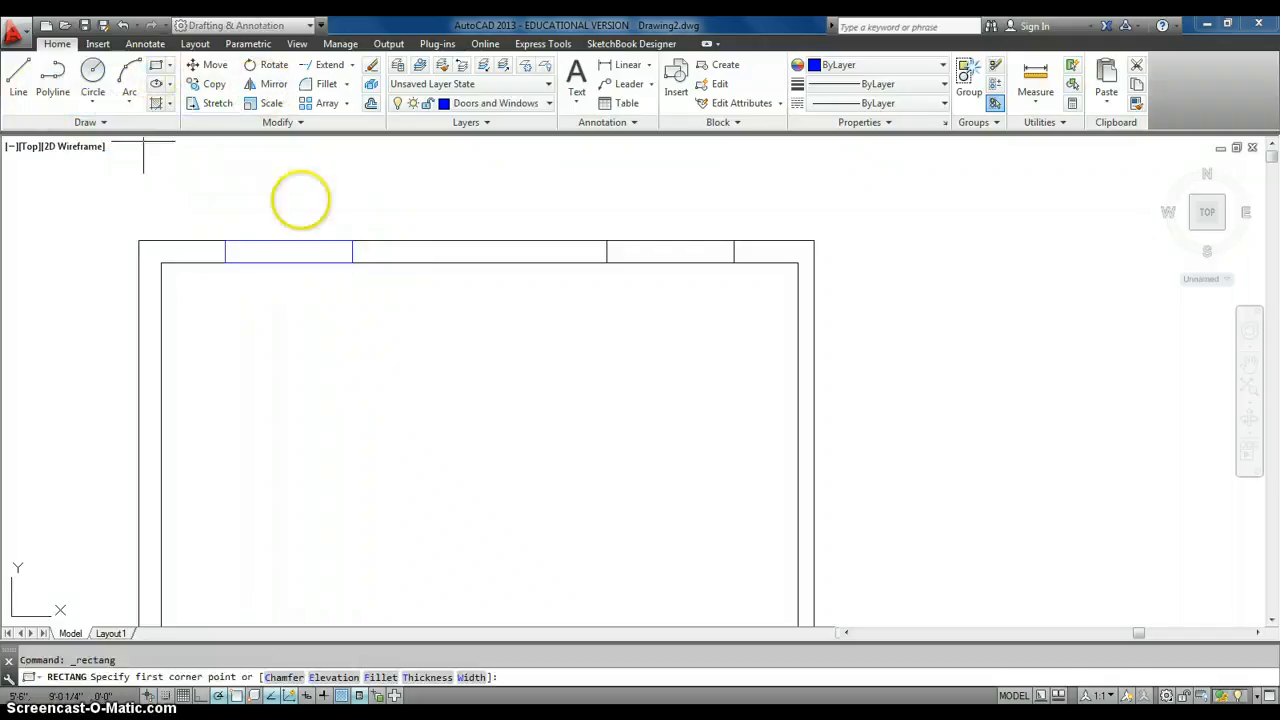
{"action": "left_click", "coordinate": [351, 240]}
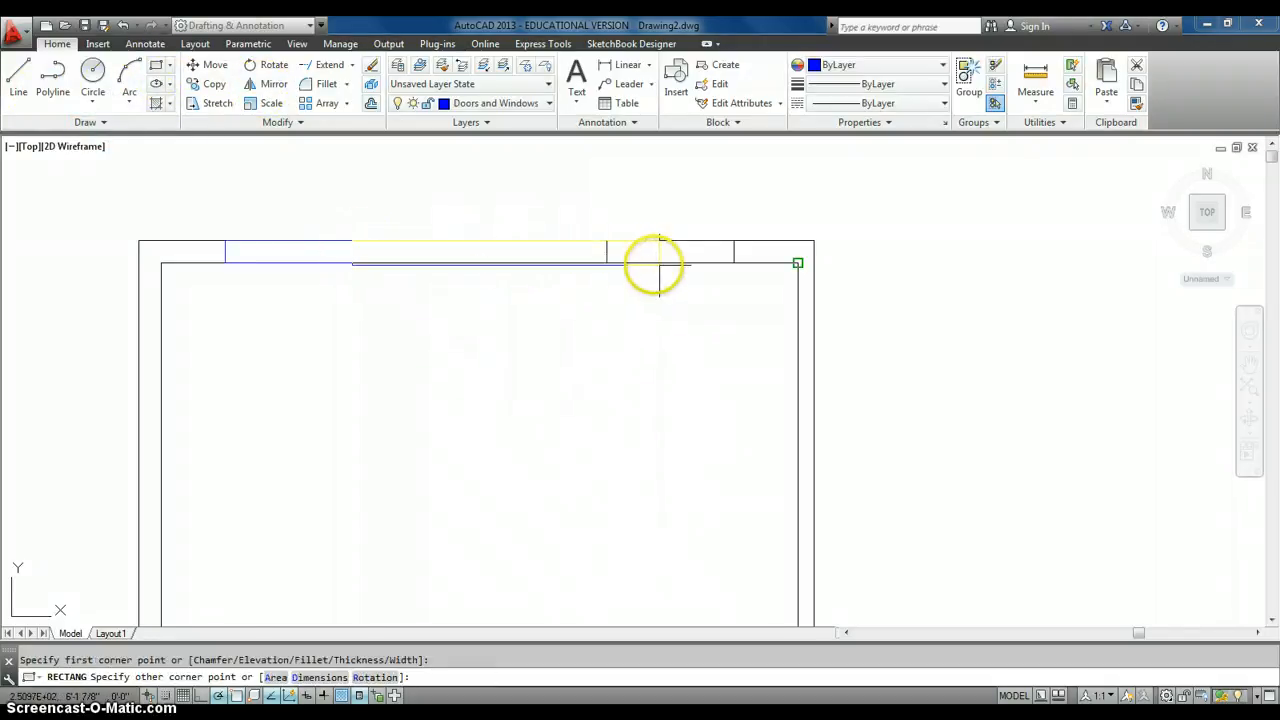
{"action": "left_click", "coordinate": [606, 263]}
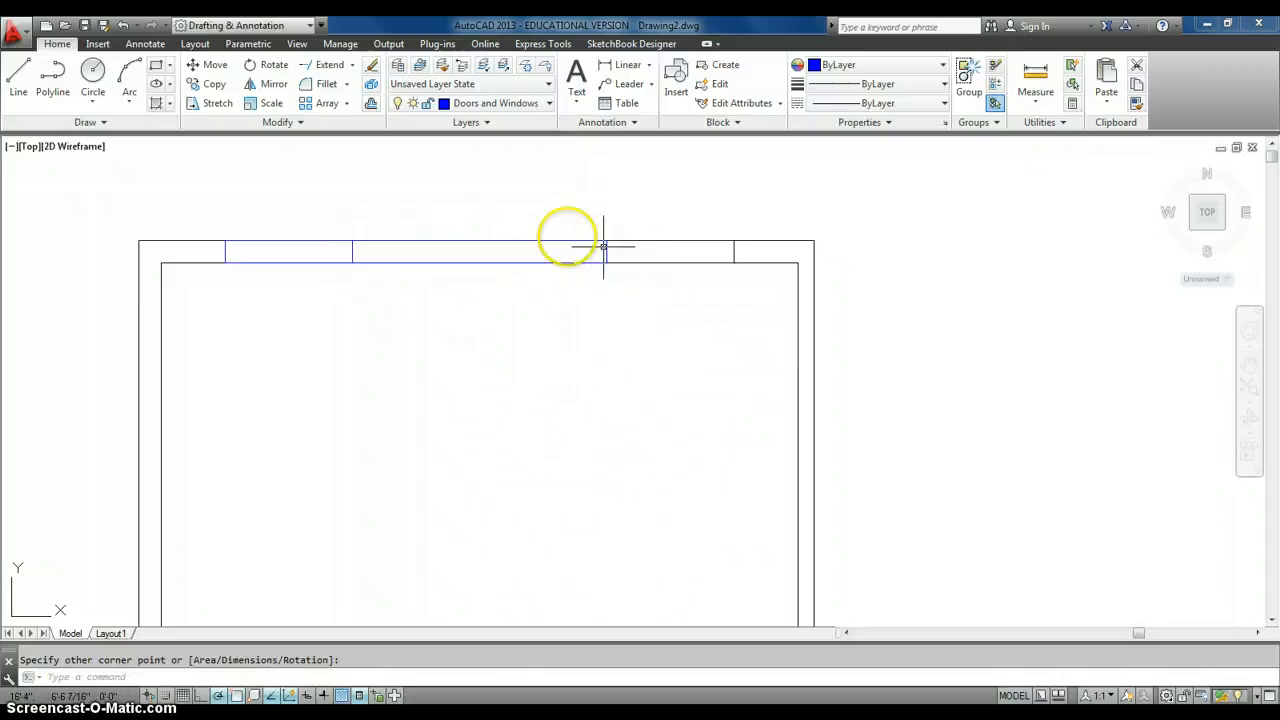
{"action": "key", "text": "Return"}
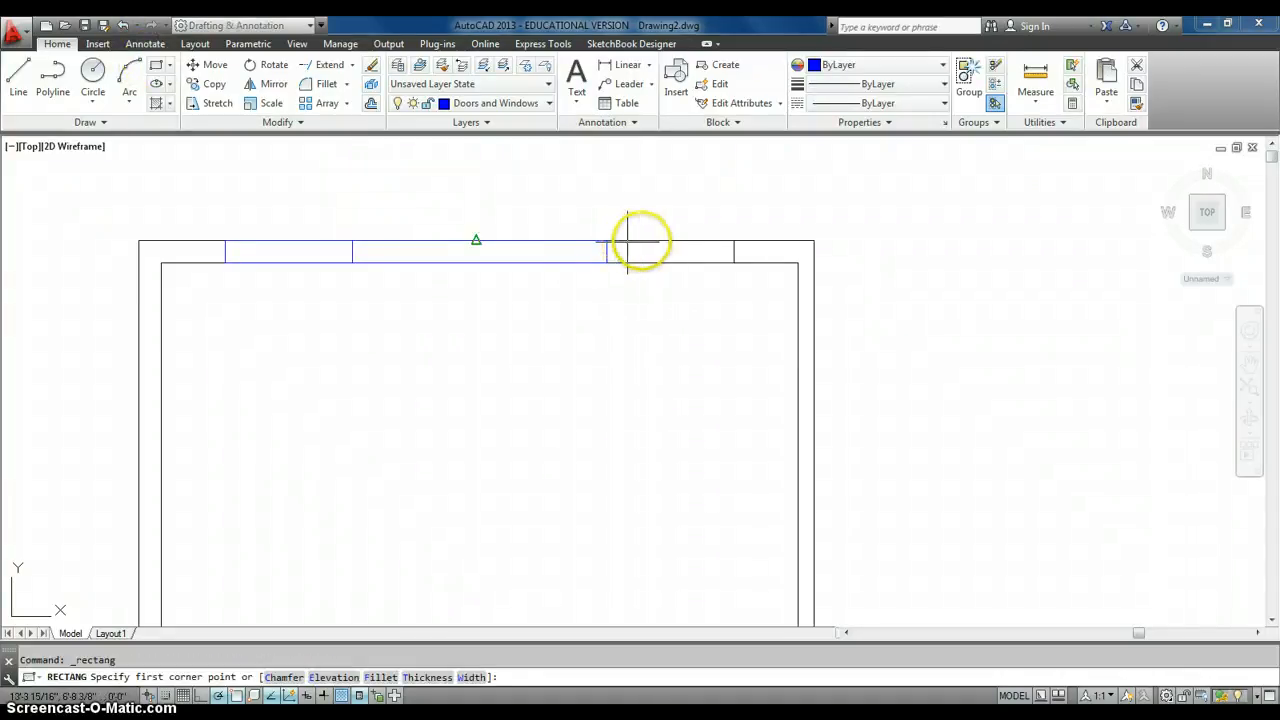
{"action": "left_click", "coordinate": [606, 240]}
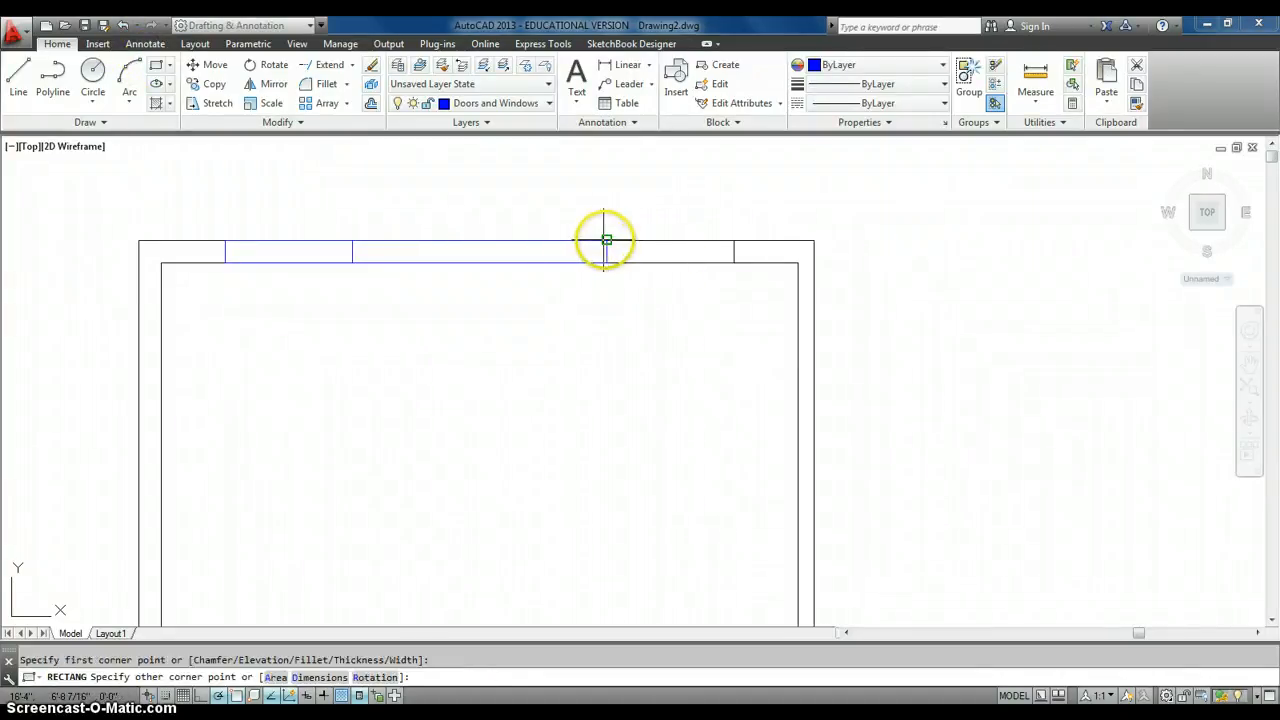
{"action": "left_click", "coordinate": [734, 263]}
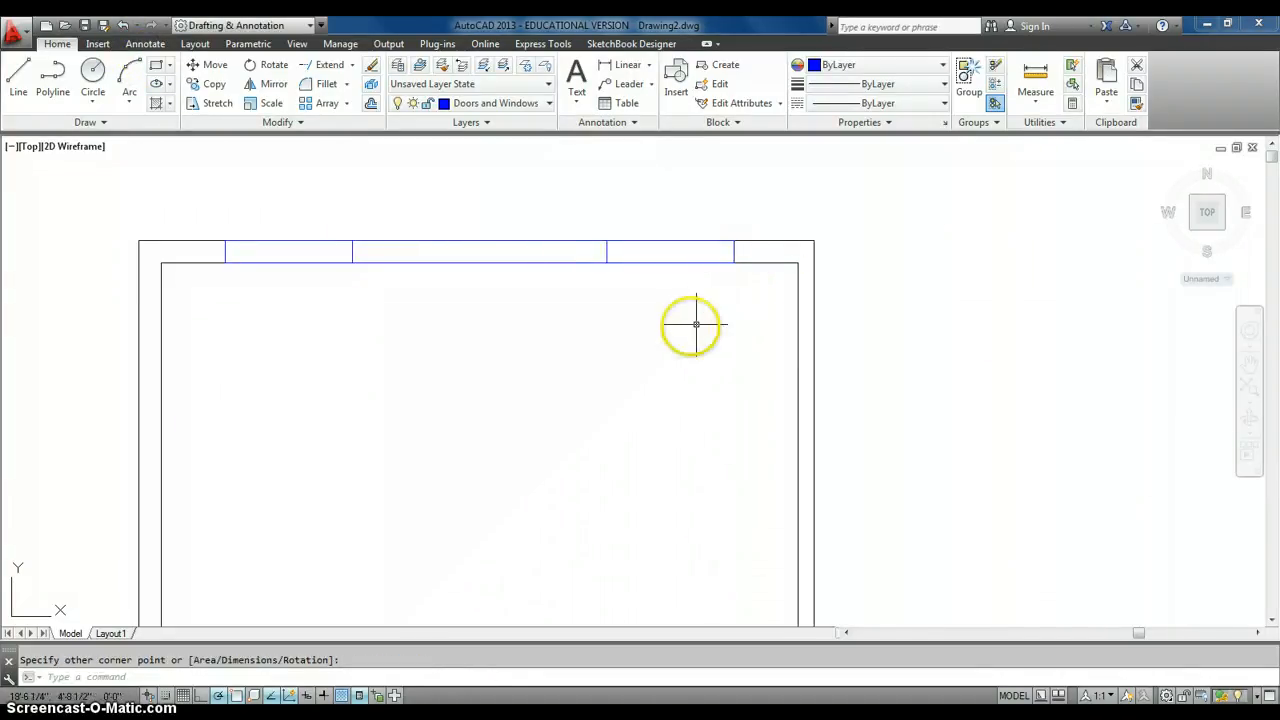
Step: Draw a horizontal line through the middle window section, between the midpoints of its two short sides
{"action": "left_click", "coordinate": [18, 80]}
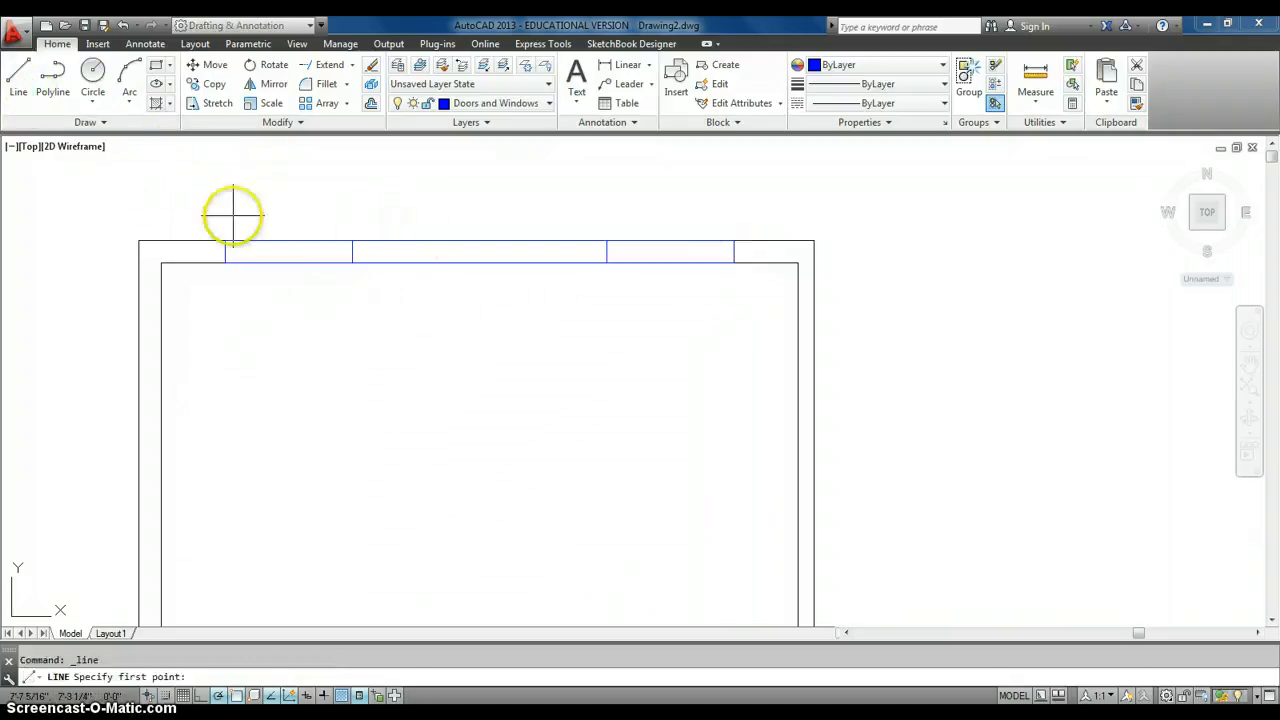
{"action": "left_click", "coordinate": [352, 251]}
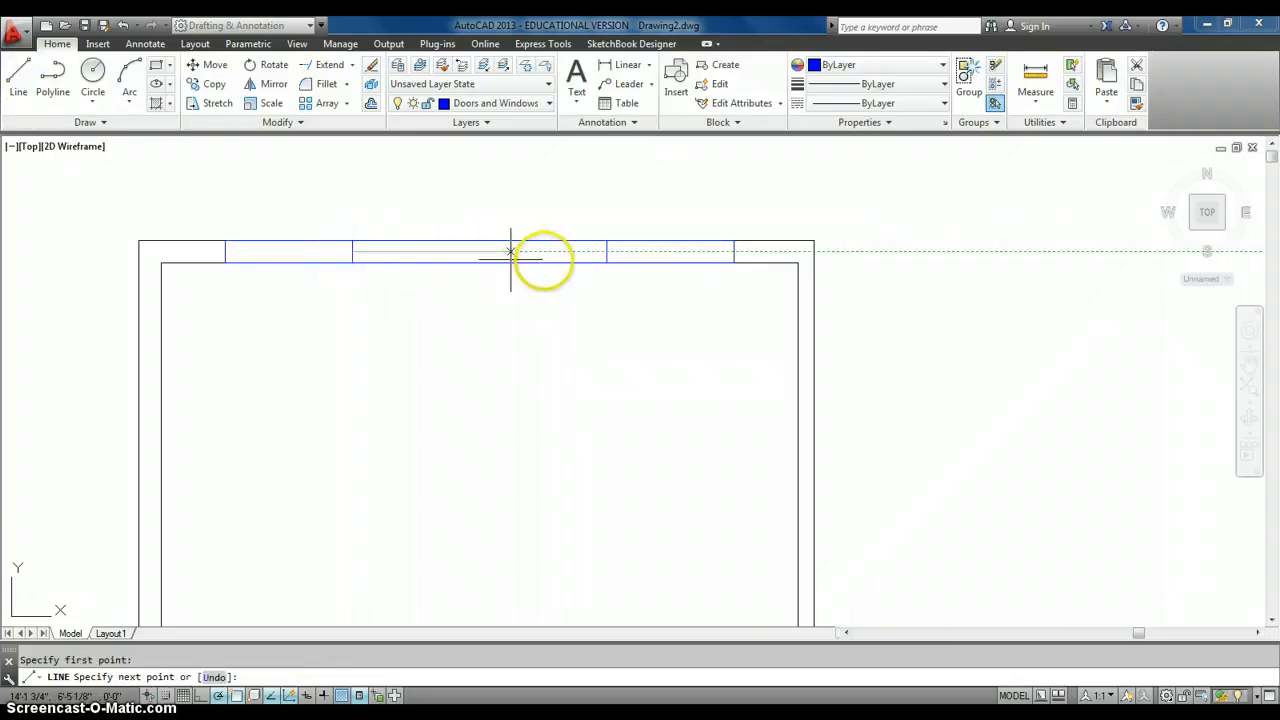
{"action": "left_click", "coordinate": [600, 251]}
{"action": "right_click", "coordinate": [556, 220]}
{"action": "left_click", "coordinate": [563, 227]}
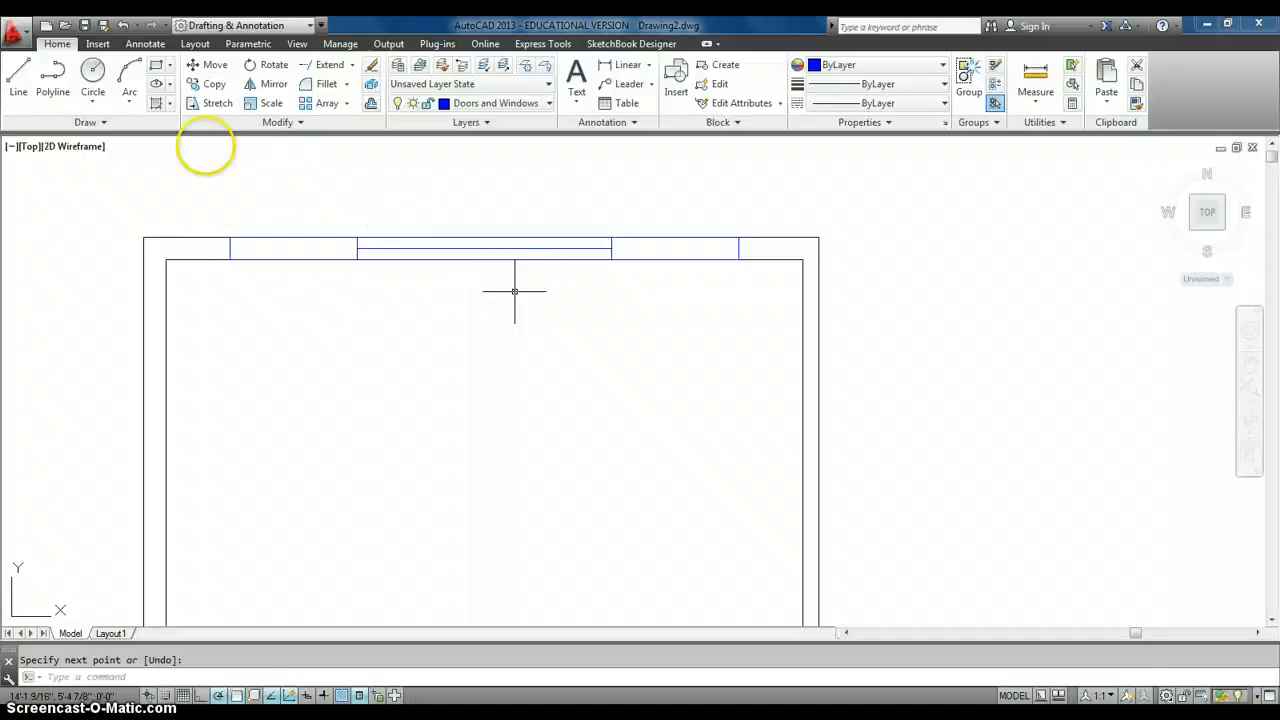
Step: Draw horizontal centre lines through the left and right window sections, starting from the midpoints of their short sides
{"action": "left_click", "coordinate": [17, 93]}
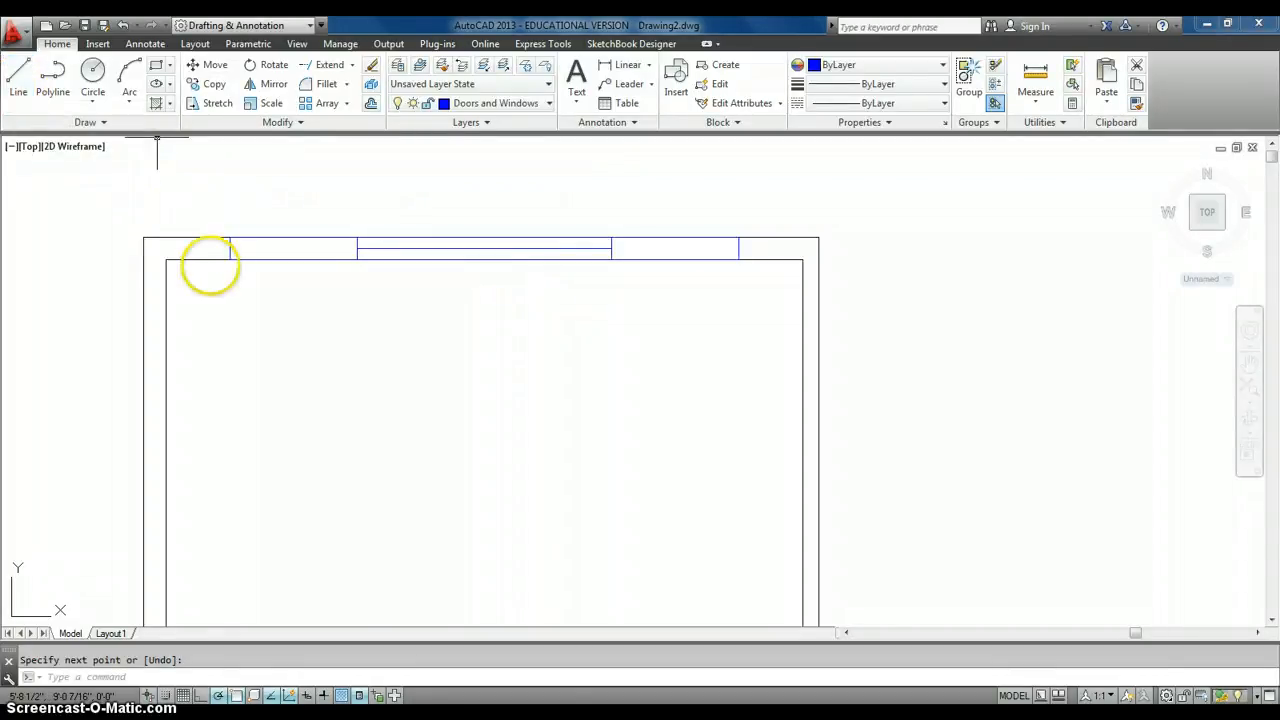
{"action": "left_click", "coordinate": [231, 249]}
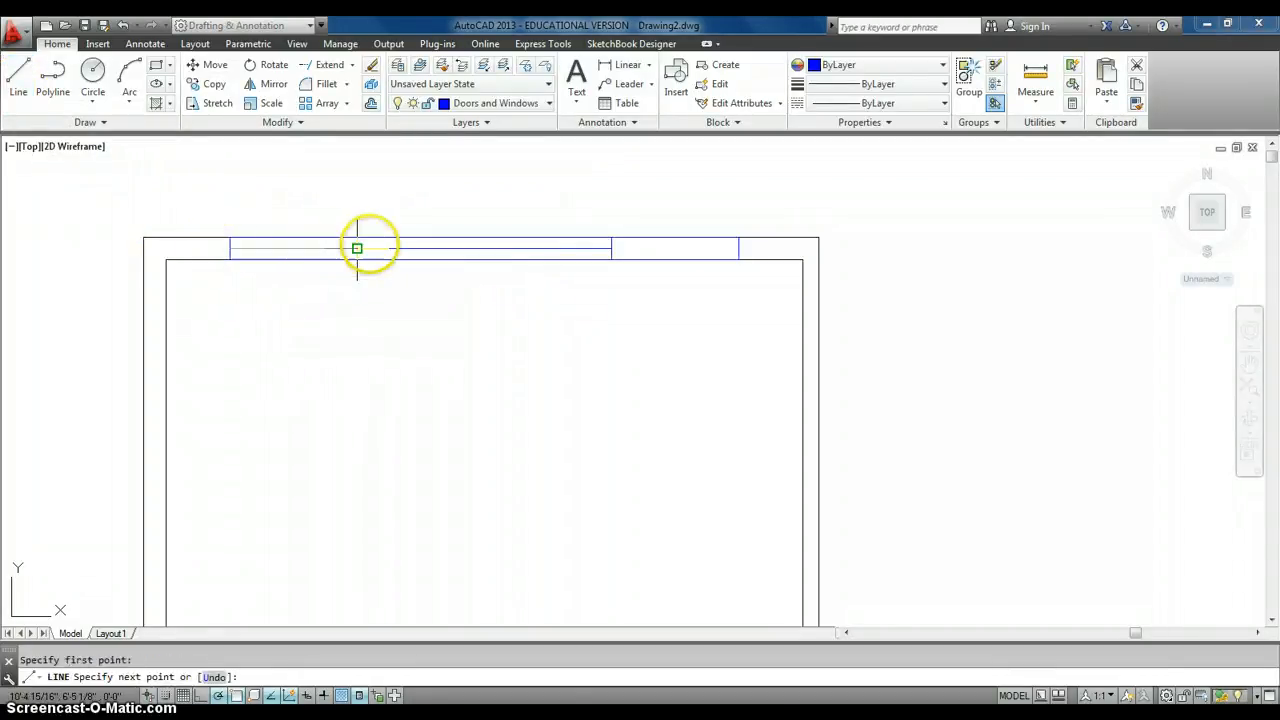
{"action": "key", "text": "Escape"}
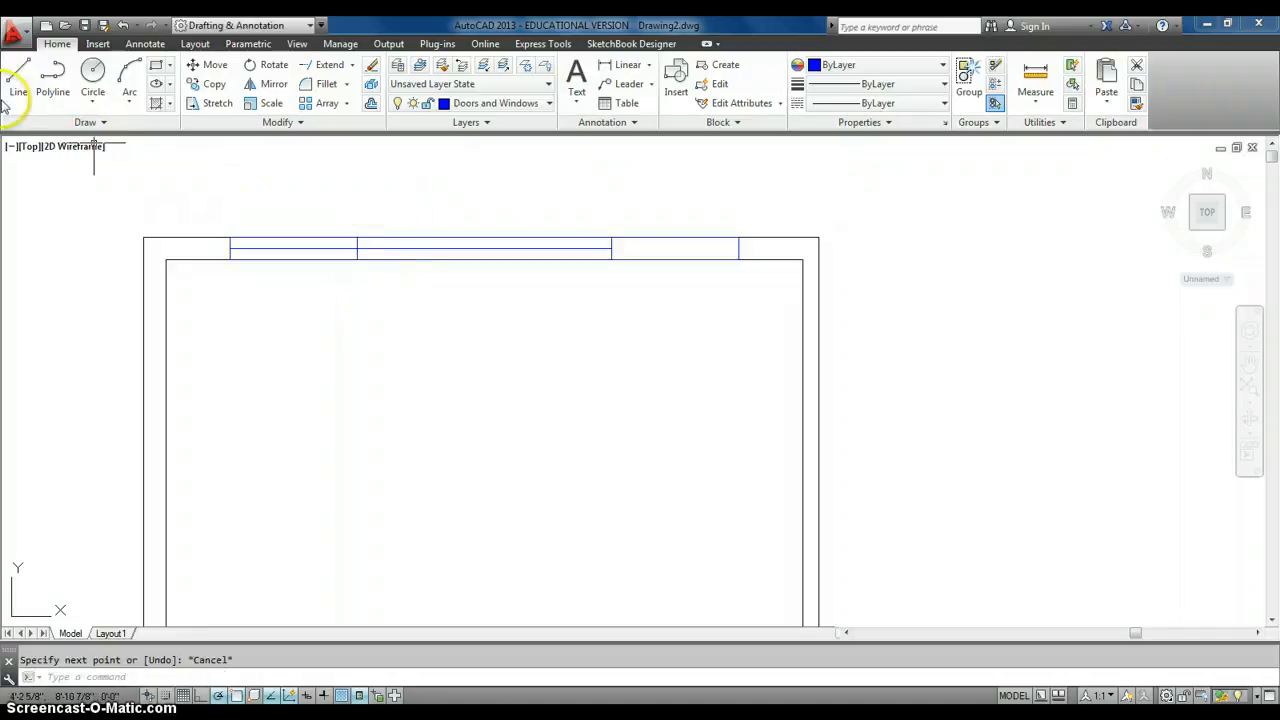
{"action": "key", "text": "Return"}
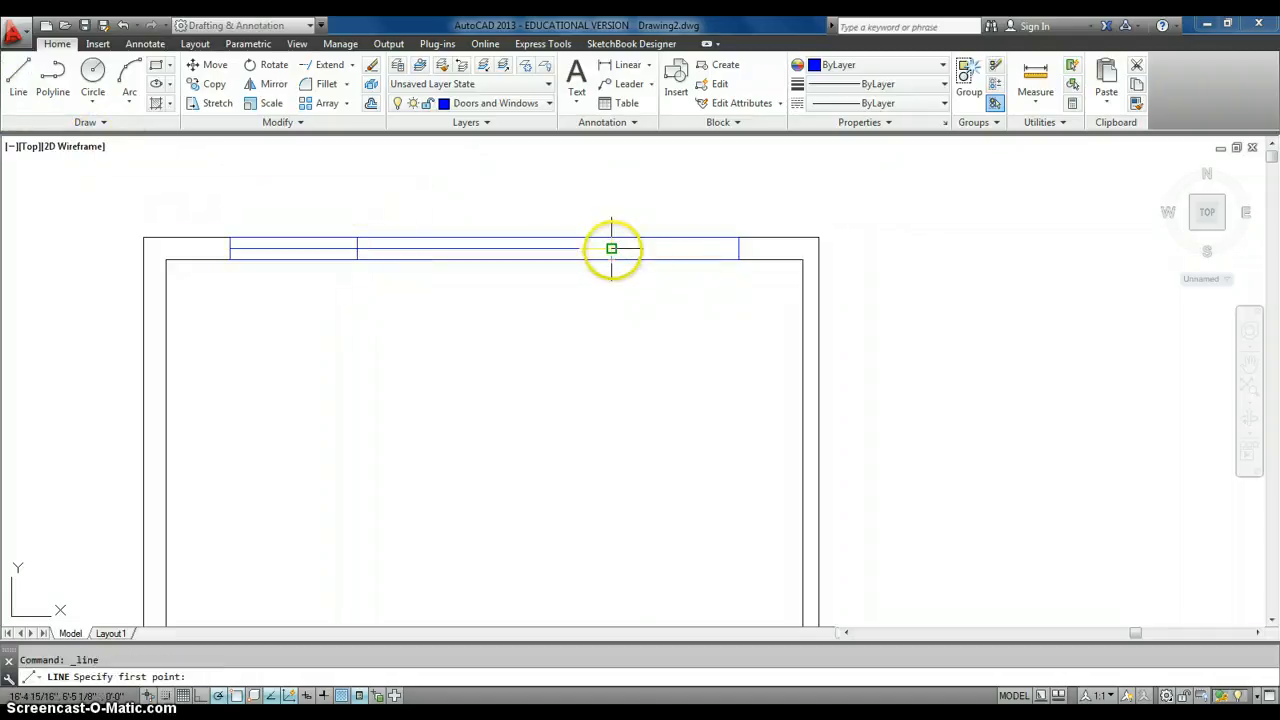
{"action": "left_click", "coordinate": [611, 248]}
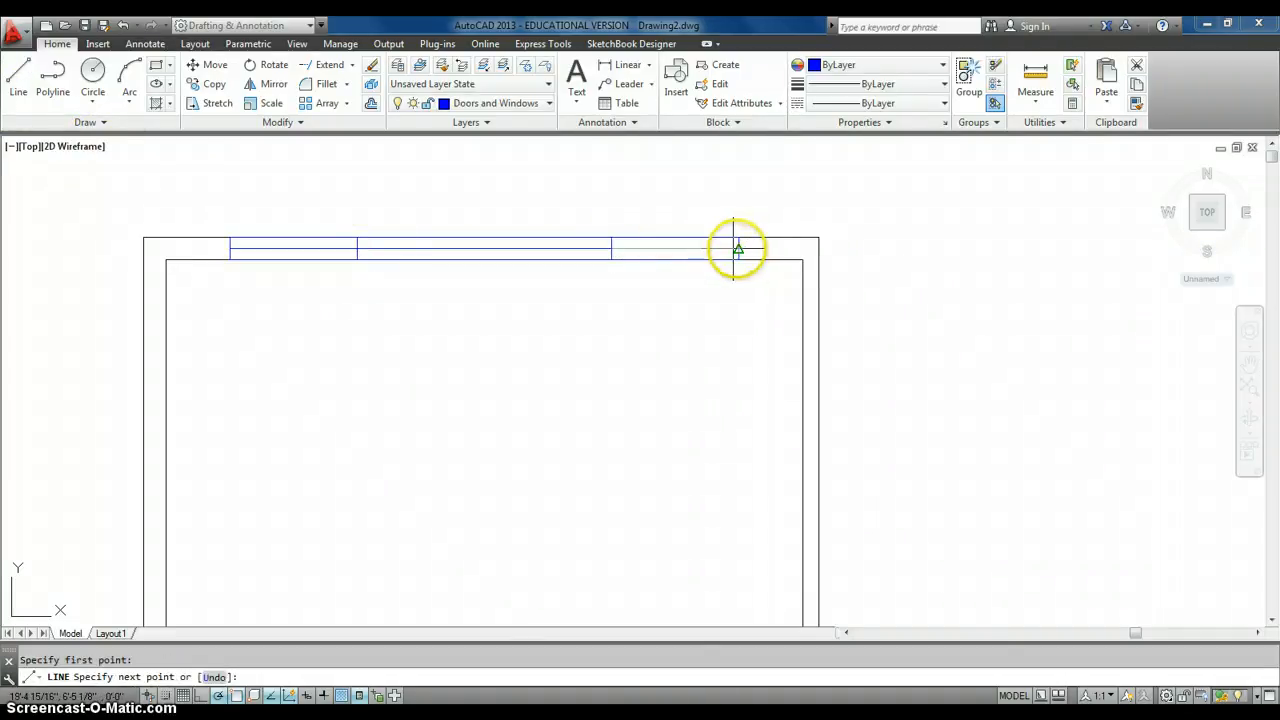
{"action": "key", "text": "Escape"}
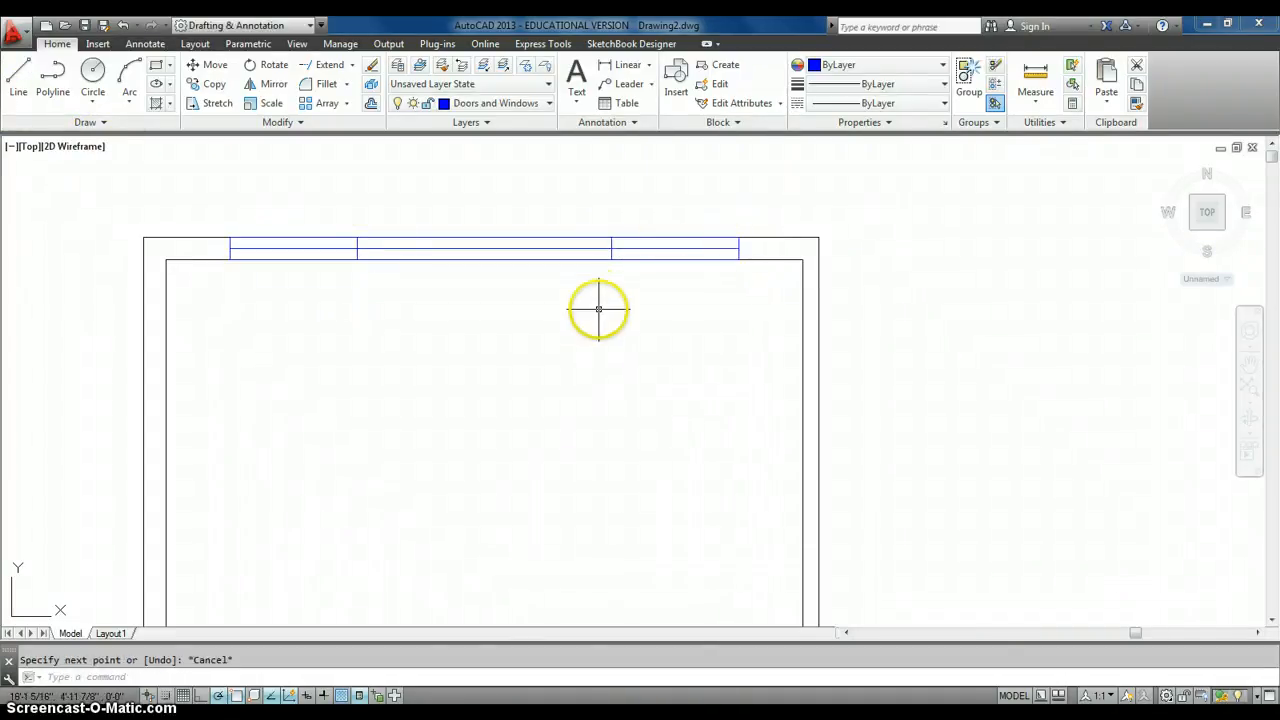
Step: Offset the right window section's centre line 1" to both sides
{"action": "type", "text": "off"}
{"action": "key", "text": "Return"}
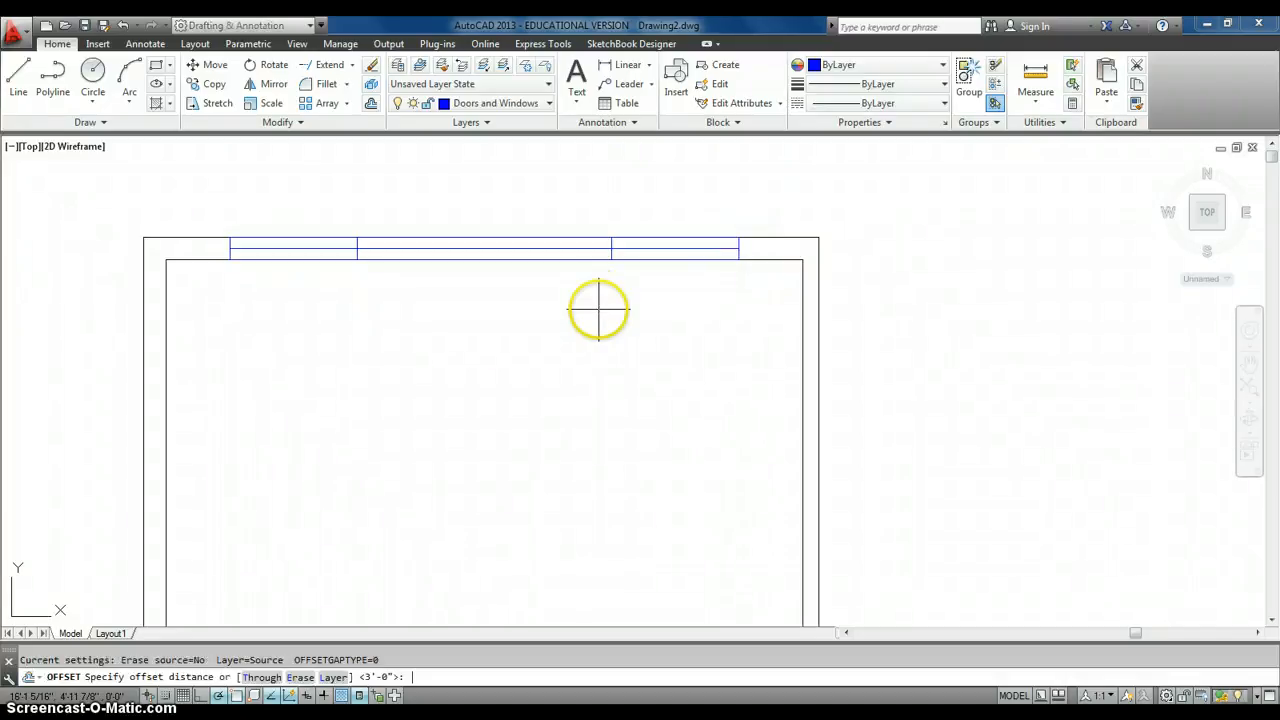
{"action": "type", "text": "1"}
{"action": "key", "text": "Return"}
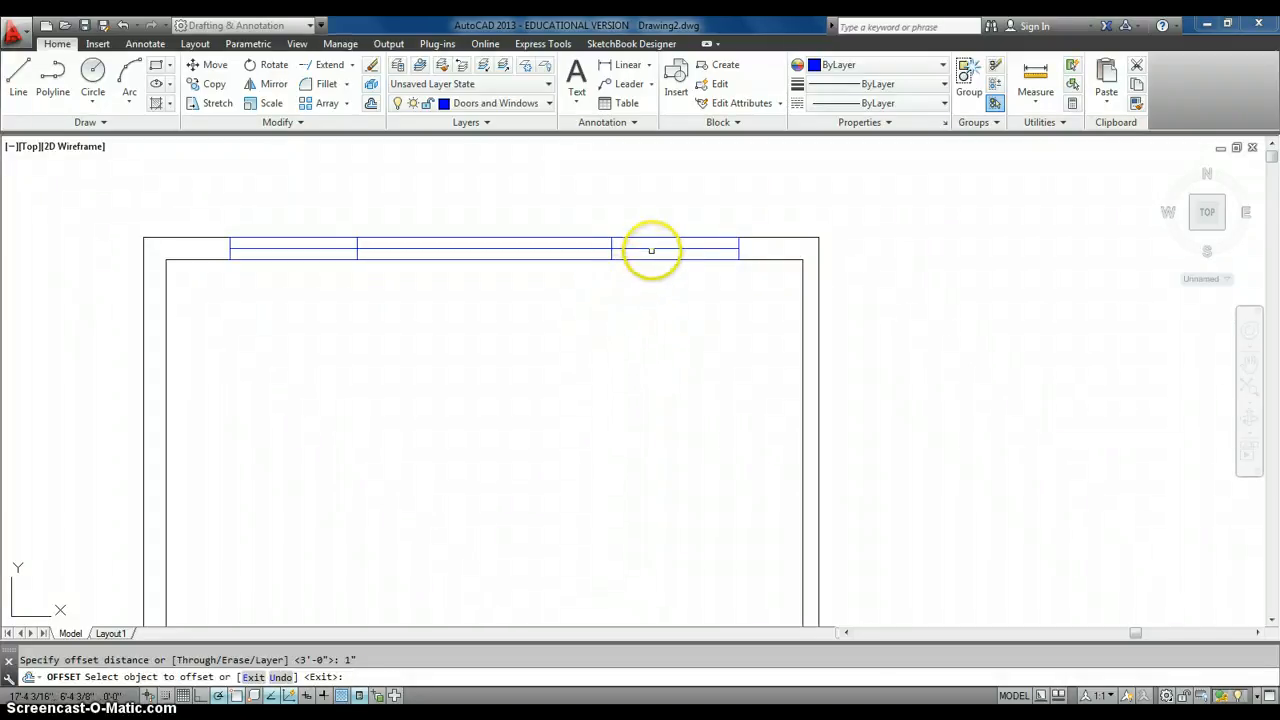
{"action": "left_click", "coordinate": [652, 247]}
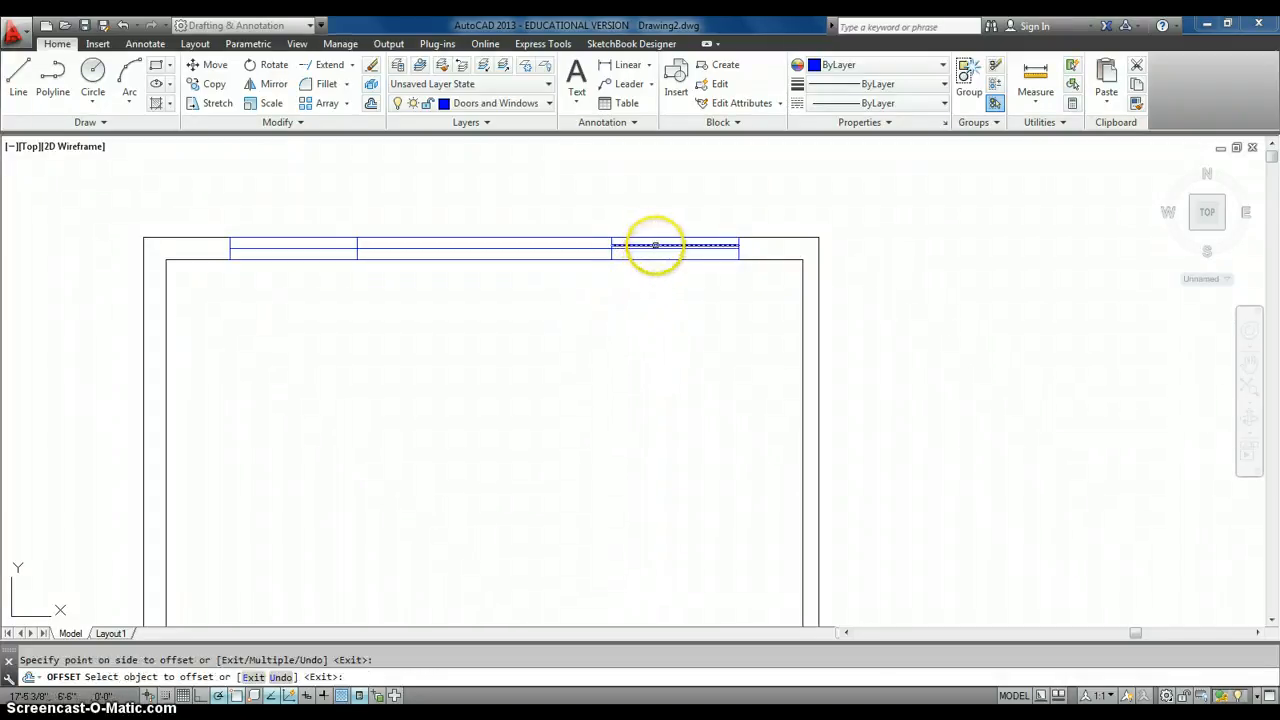
{"action": "left_click", "coordinate": [655, 249]}
{"action": "left_click", "coordinate": [655, 256]}
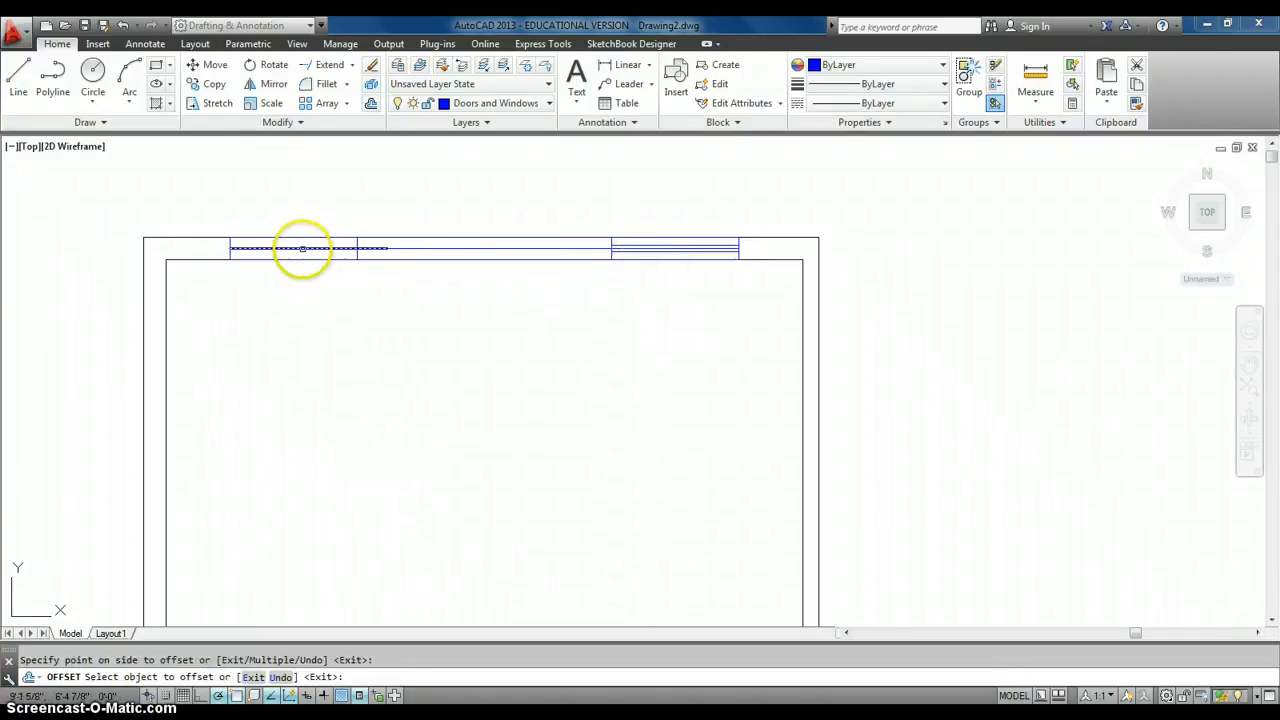
Step: Offset the left window section's centre line 1" to both sides
{"action": "left_click", "coordinate": [303, 248]}
{"action": "left_click", "coordinate": [304, 245]}
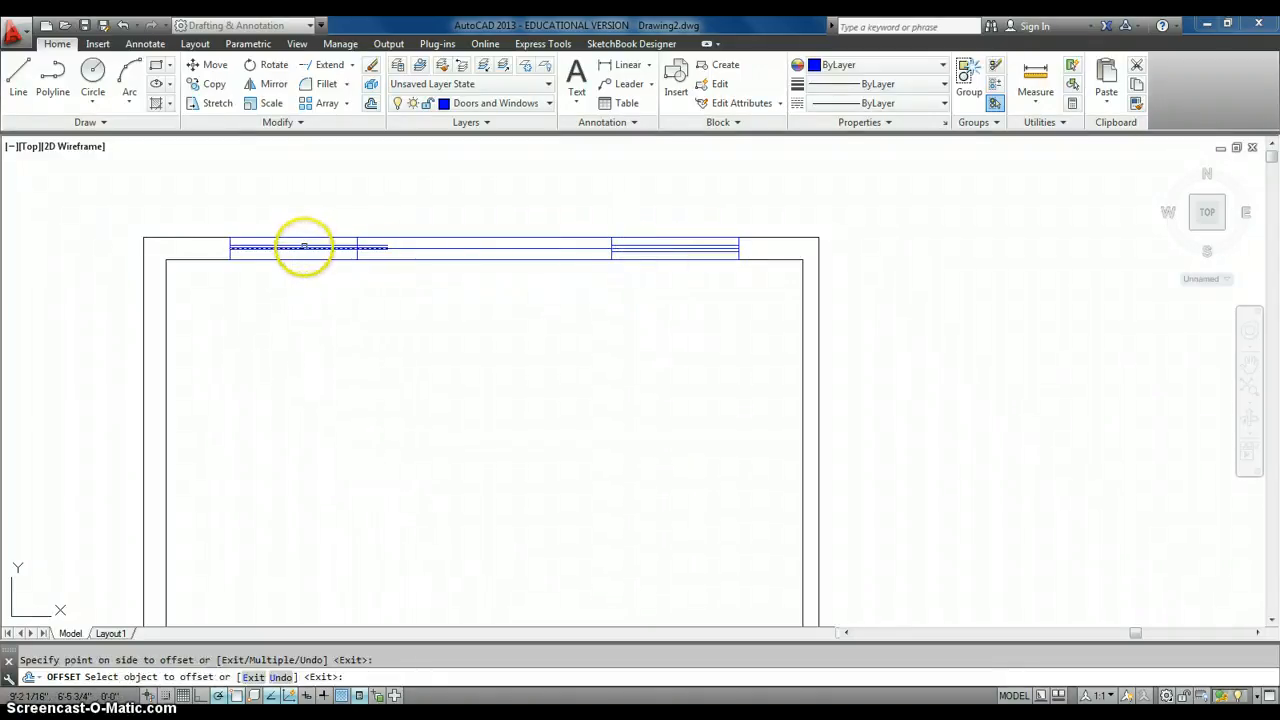
{"action": "left_click", "coordinate": [305, 247]}
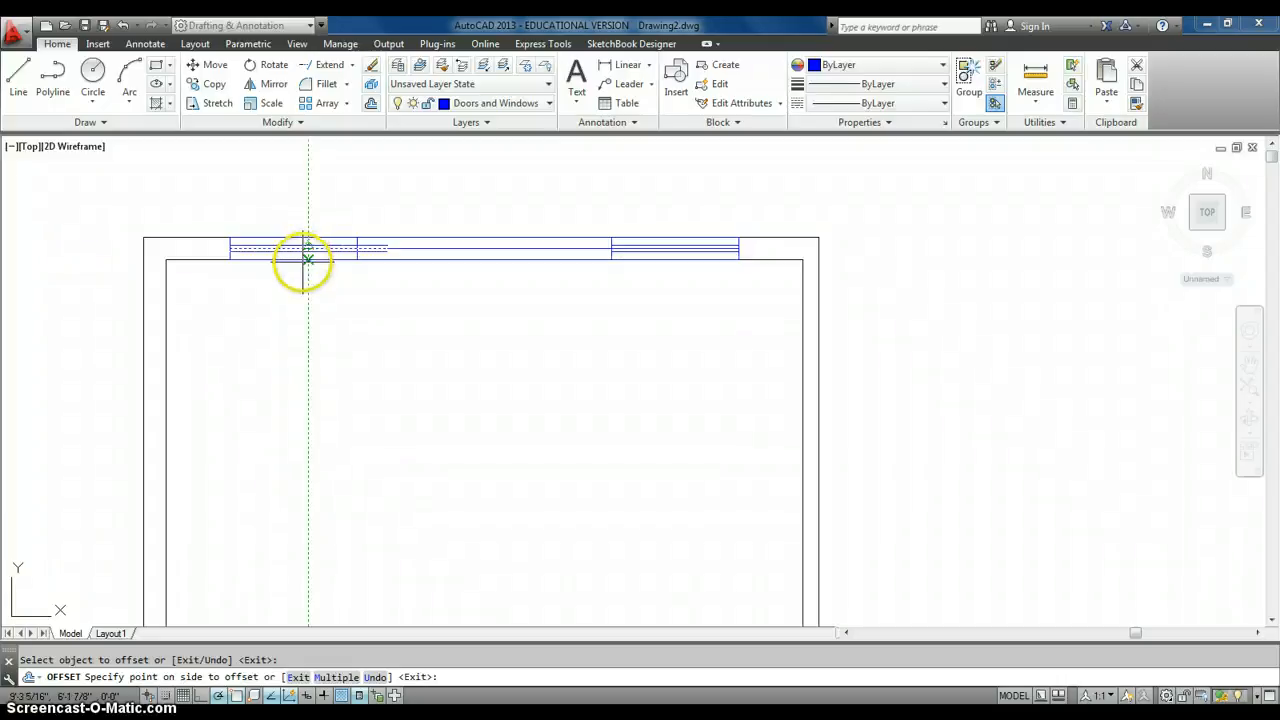
{"action": "left_click", "coordinate": [304, 259]}
{"action": "key", "text": "Escape"}
{"action": "scroll", "coordinate": [405, 240], "scroll_direction": "up", "scroll_amount": 2}
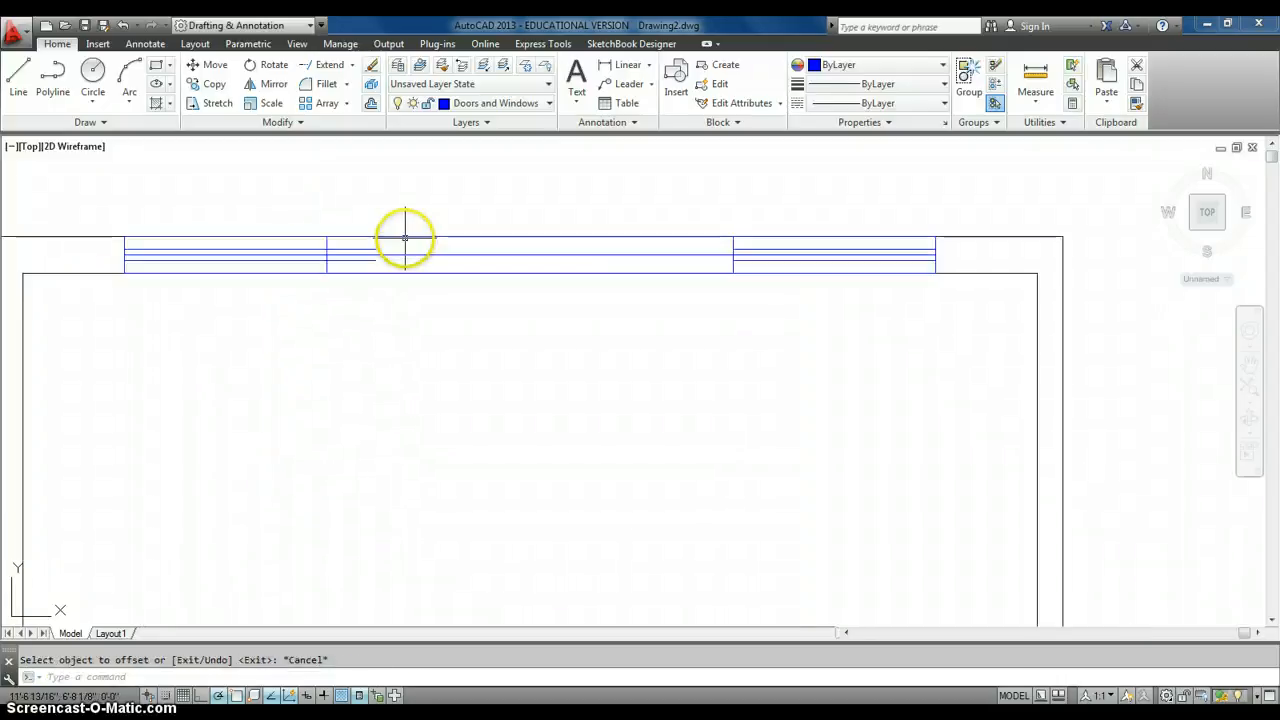
Step: Trim the left window section's offset lines where they overrun its right-hand divider into the middle section
{"action": "type", "text": "tr"}
{"action": "key", "text": "Return"}
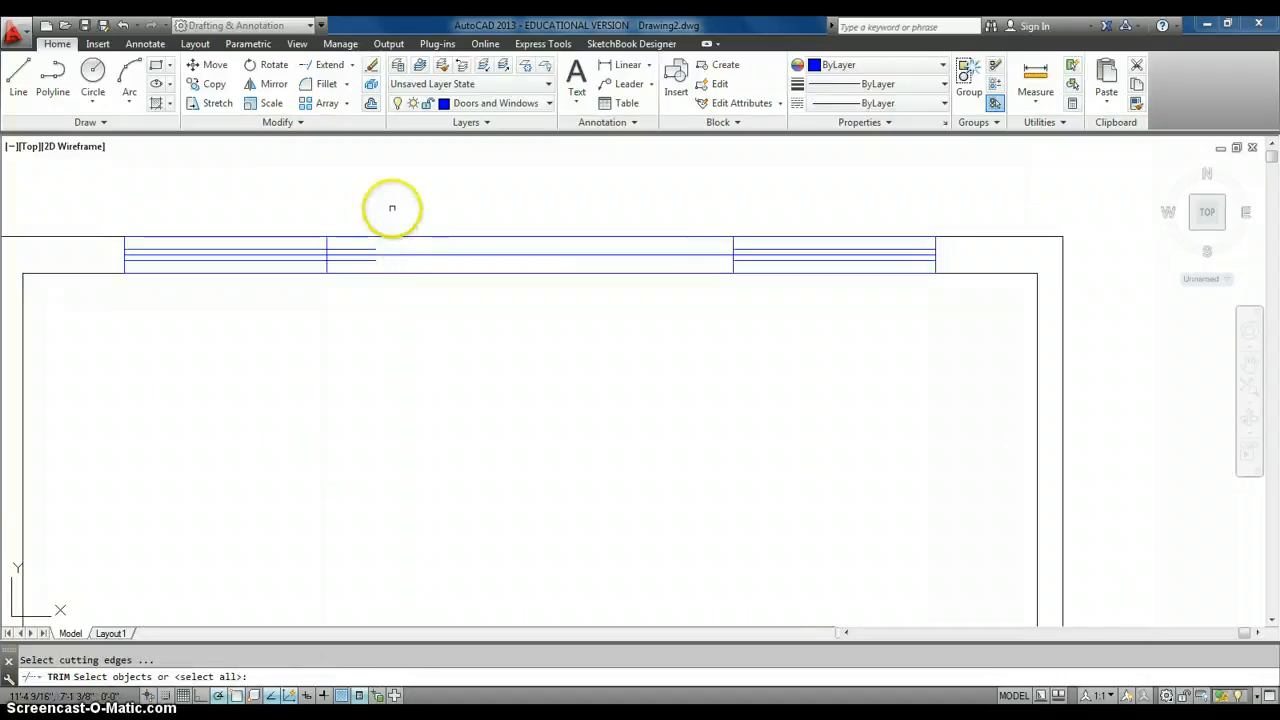
{"action": "key", "text": "Return"}
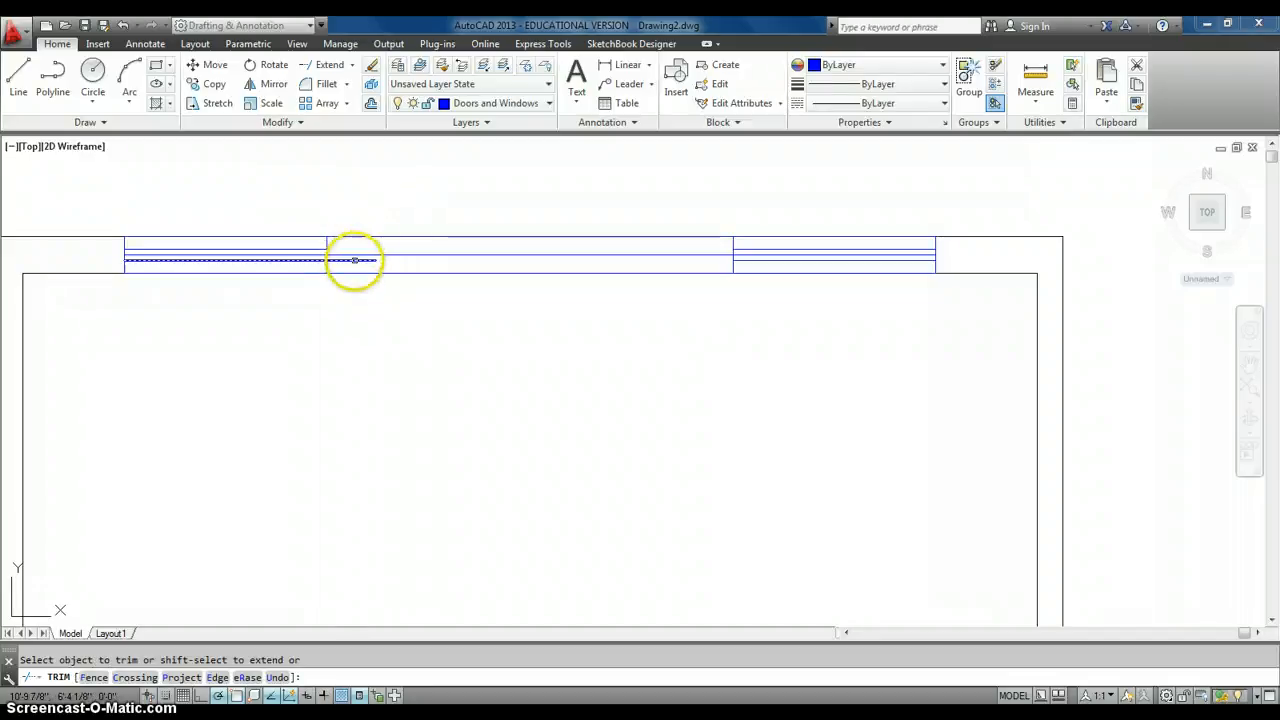
{"action": "scroll", "coordinate": [356, 255], "scroll_direction": "down", "scroll_amount": 2}
{"action": "key", "text": "Escape"}
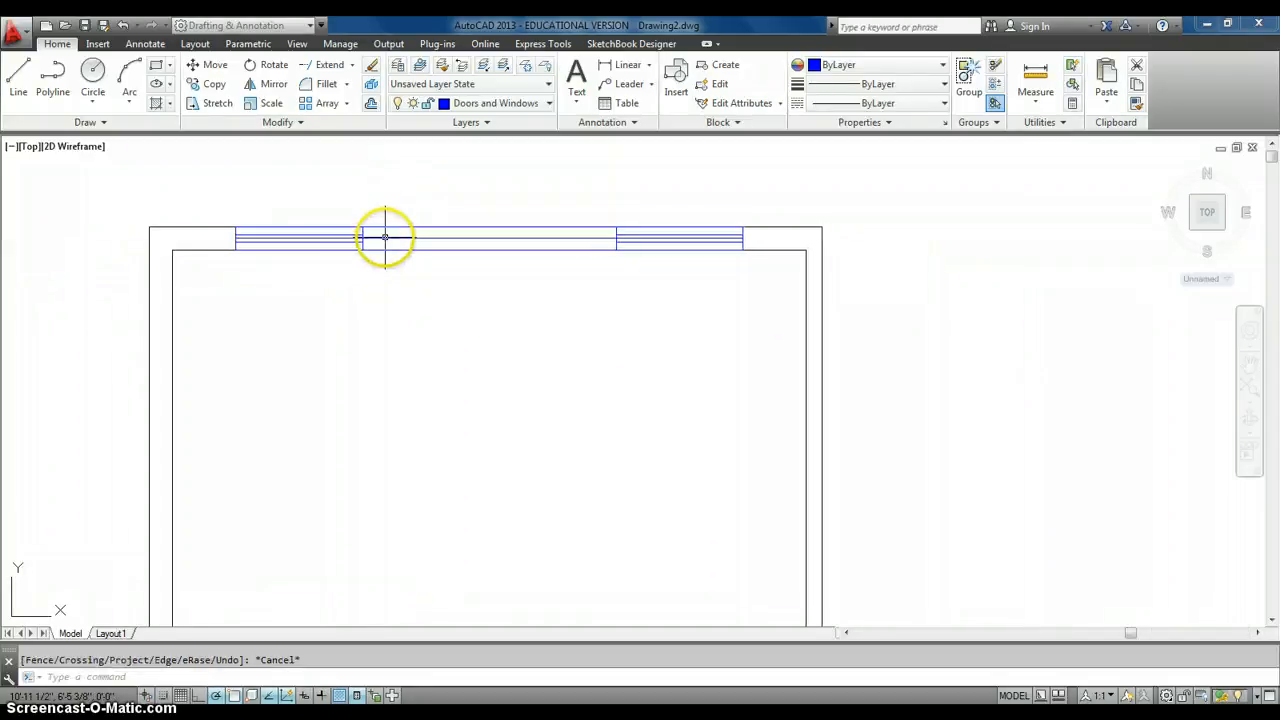
{"action": "middle_click_drag", "start_coordinate": [417, 300], "coordinate": [410, 266]}
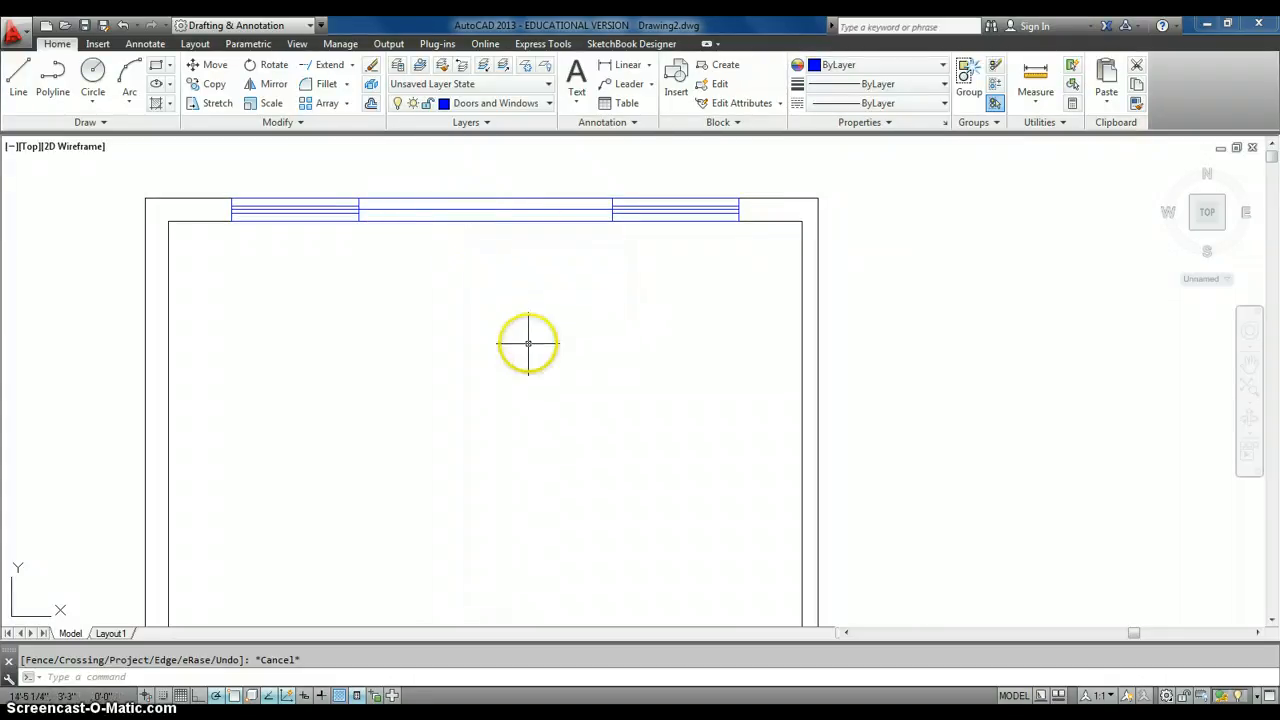
{"action": "middle_click_drag", "start_coordinate": [529, 343], "coordinate": [480, 214]}
{"action": "middle_click_drag", "start_coordinate": [545, 340], "coordinate": [543, 226]}
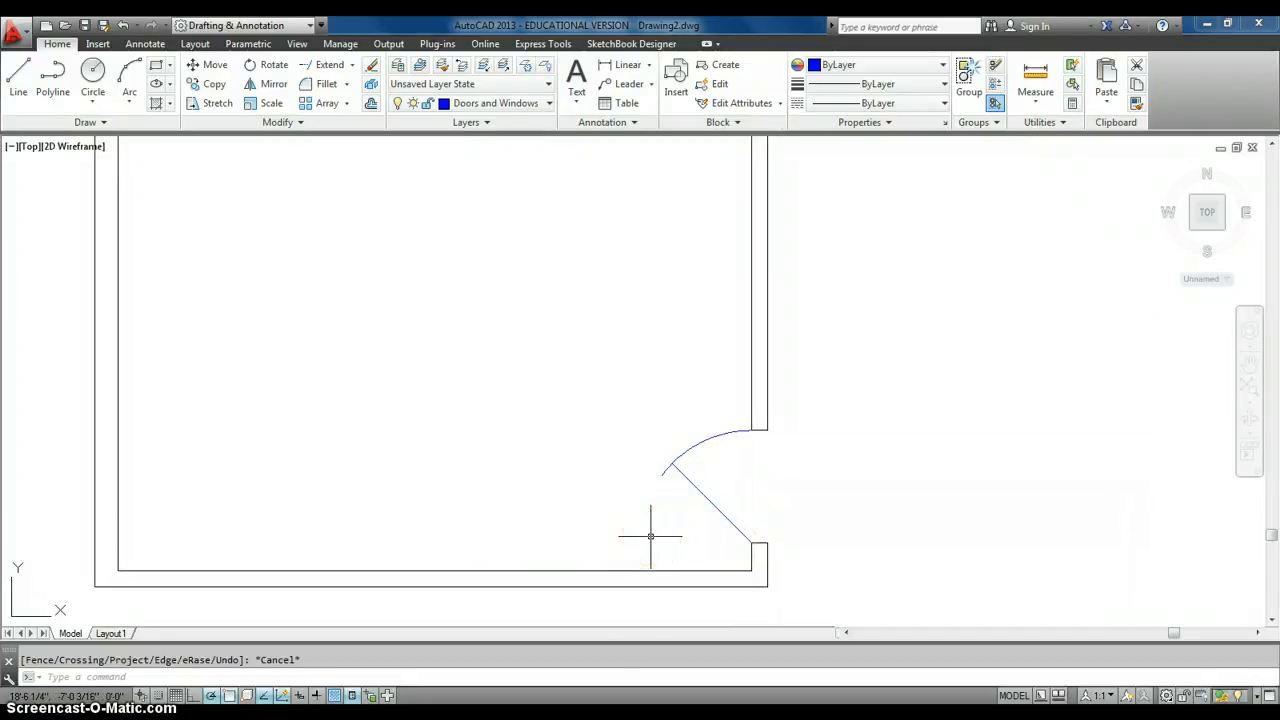
{"action": "scroll", "coordinate": [650, 514], "scroll_direction": "down", "scroll_amount": 3}
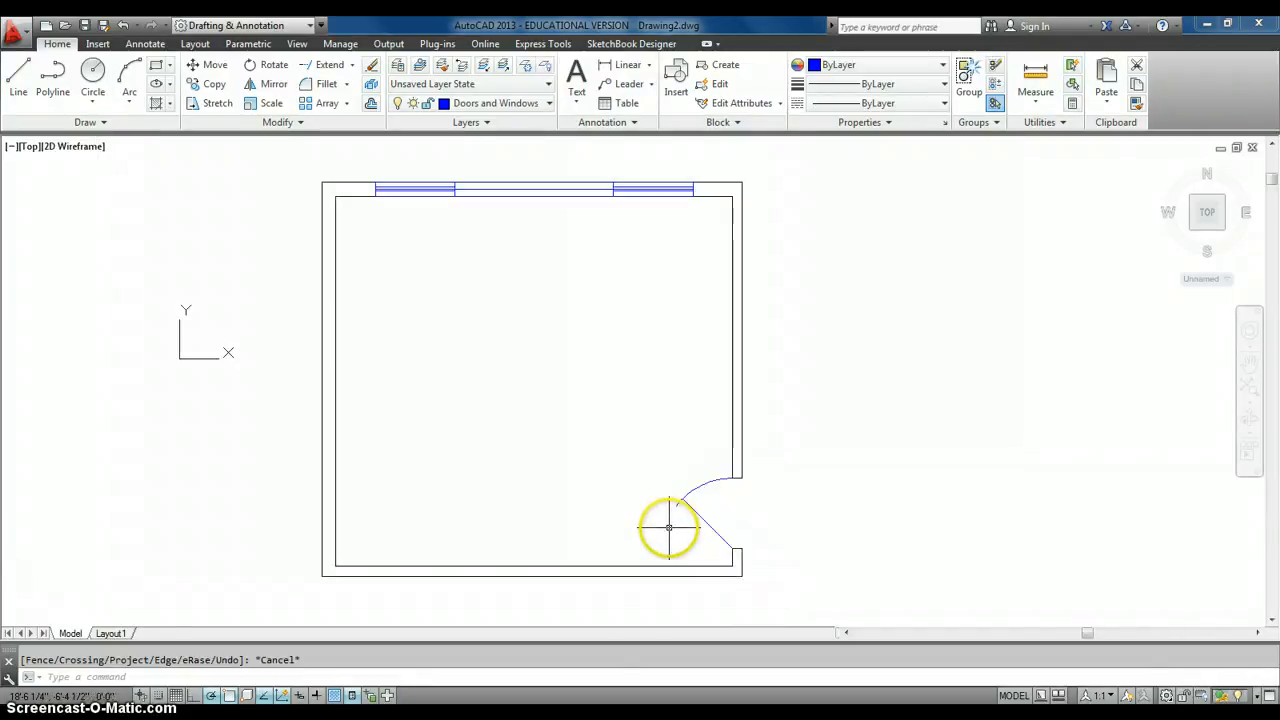